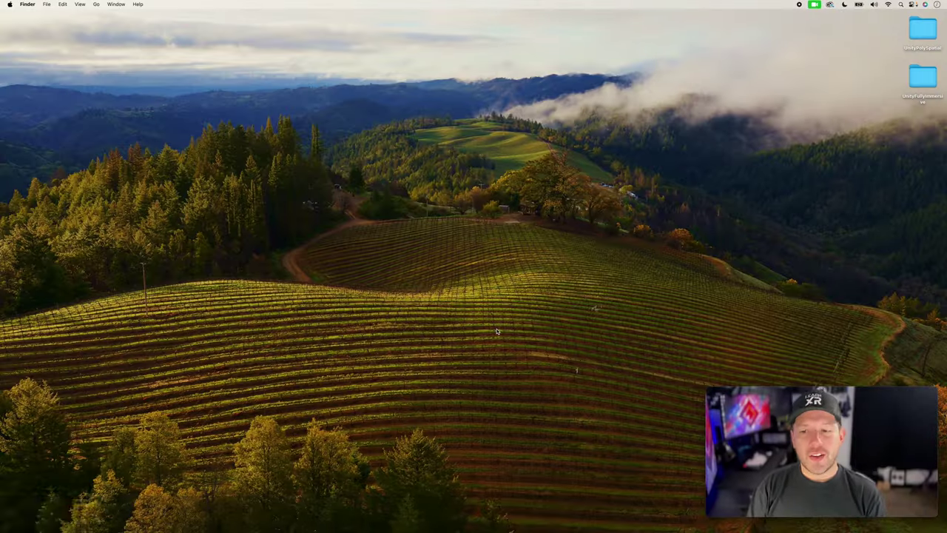
Launch Unity Hub
key(super+space)
text(un)
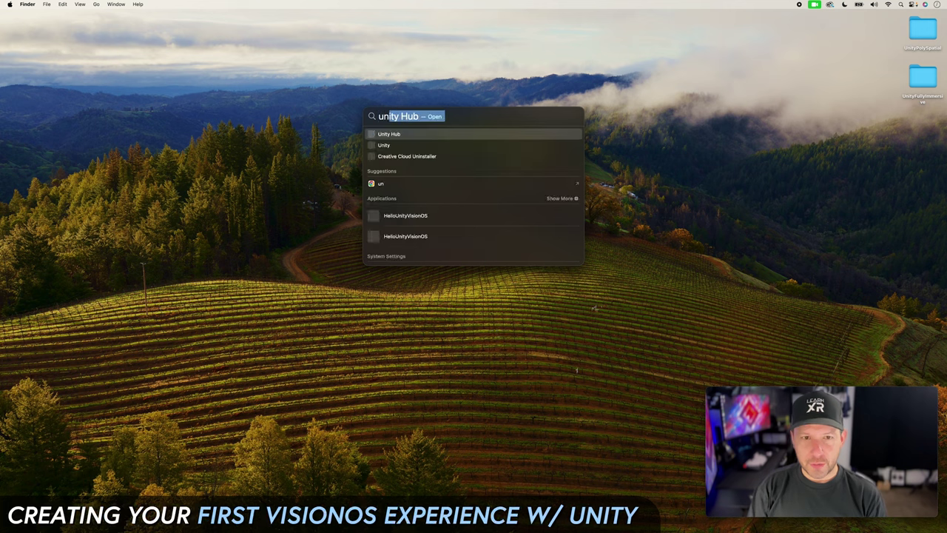
key(Return)
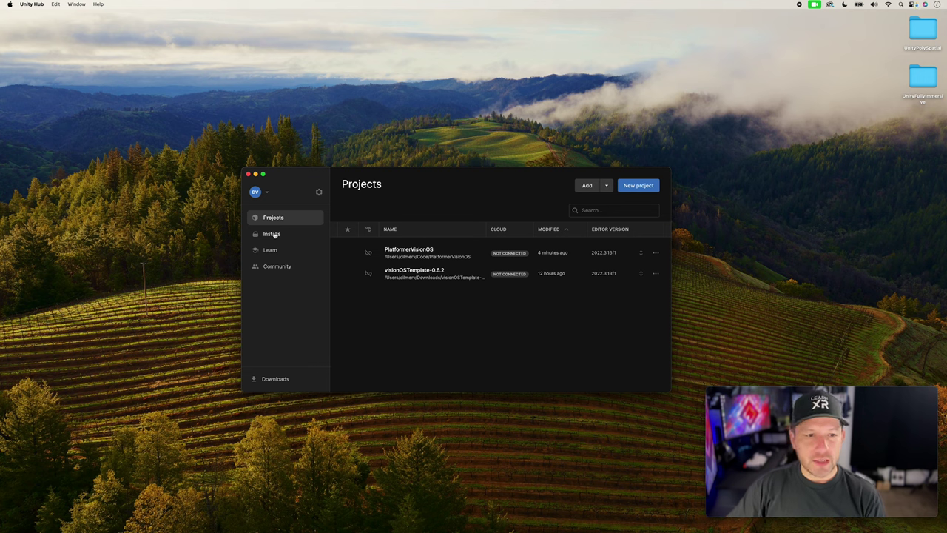
Check the modules of the Unity 2022.3.13f1 install for visionOS Build Support (experimental)
click(276, 234)
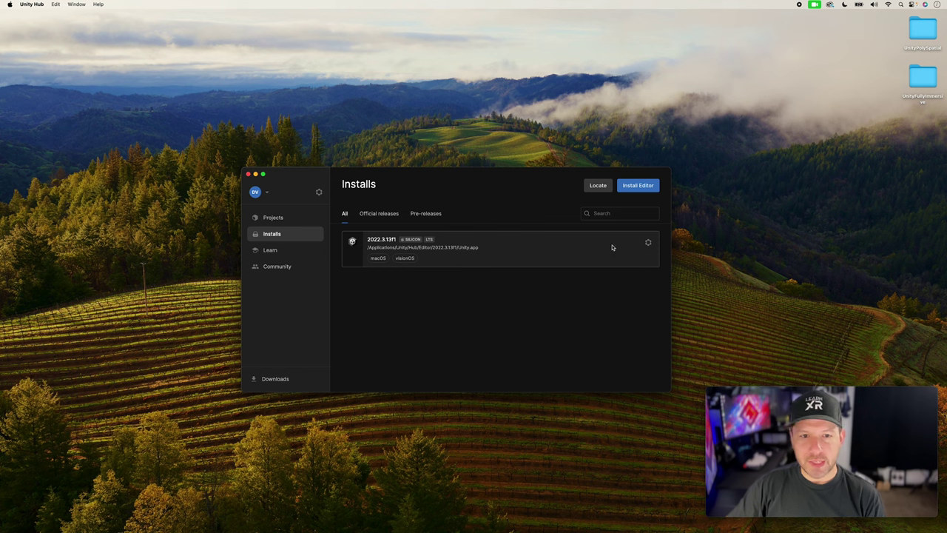
click(649, 242)
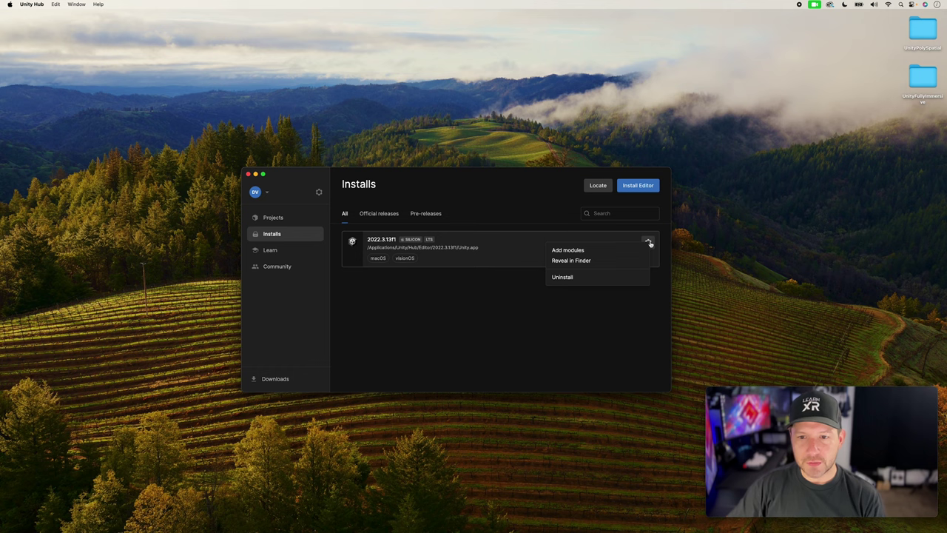
click(596, 250)
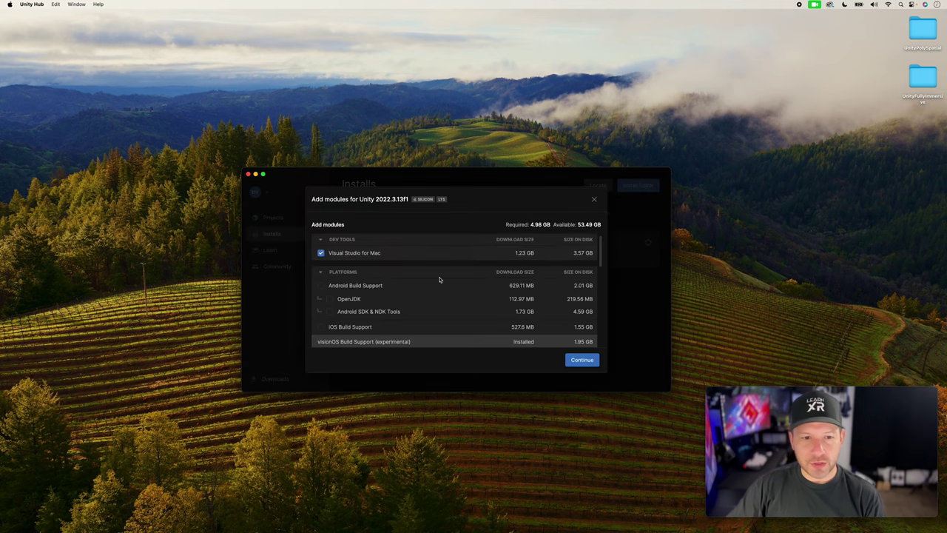
scroll(417, 288, down, 3)
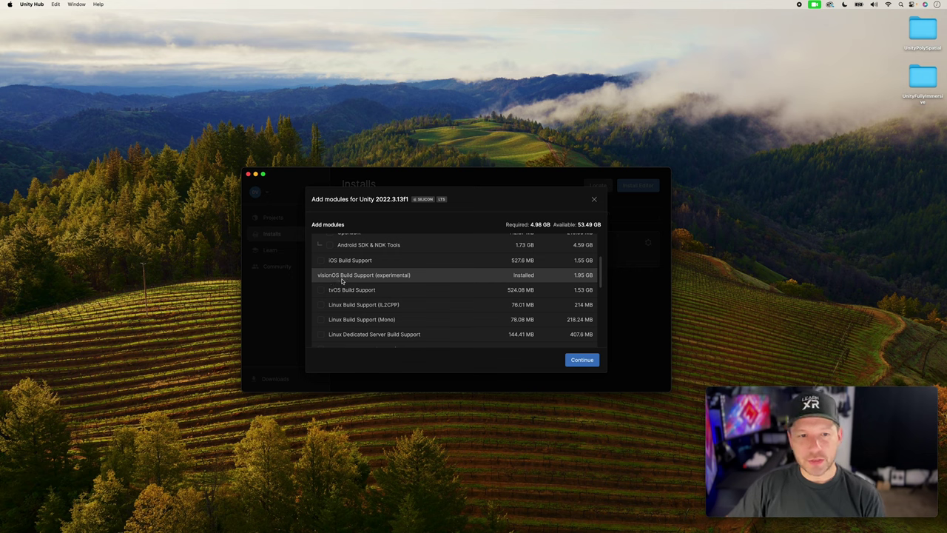
click(594, 198)
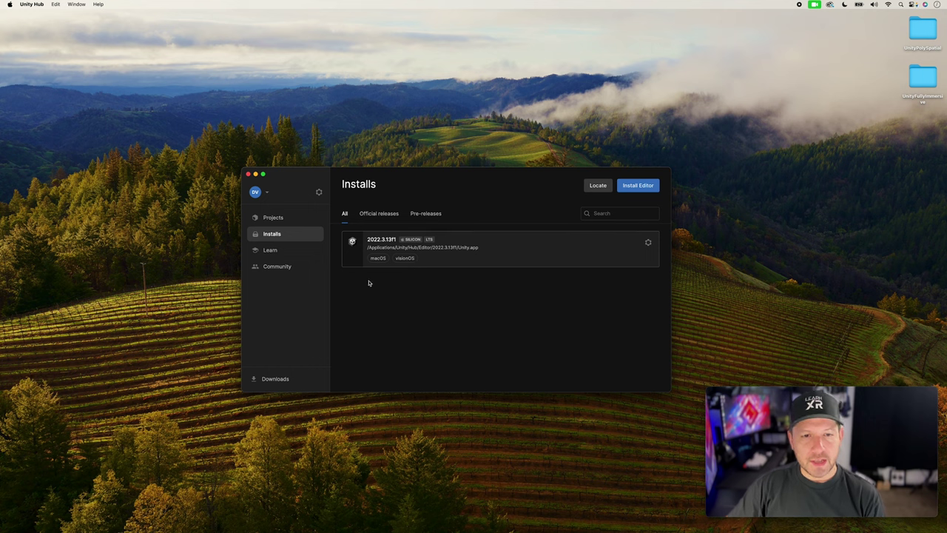
Start a new project based on the 3D (URP) core template
click(295, 220)
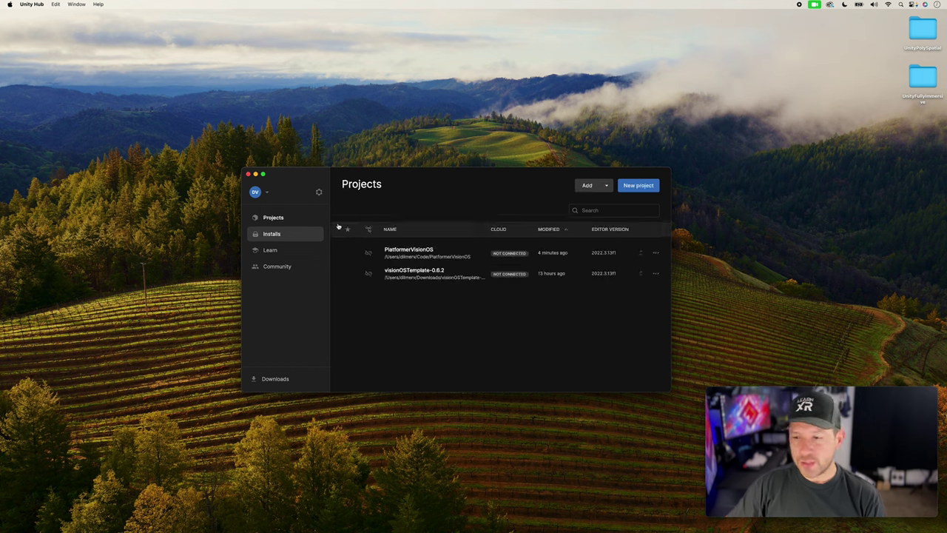
click(634, 187)
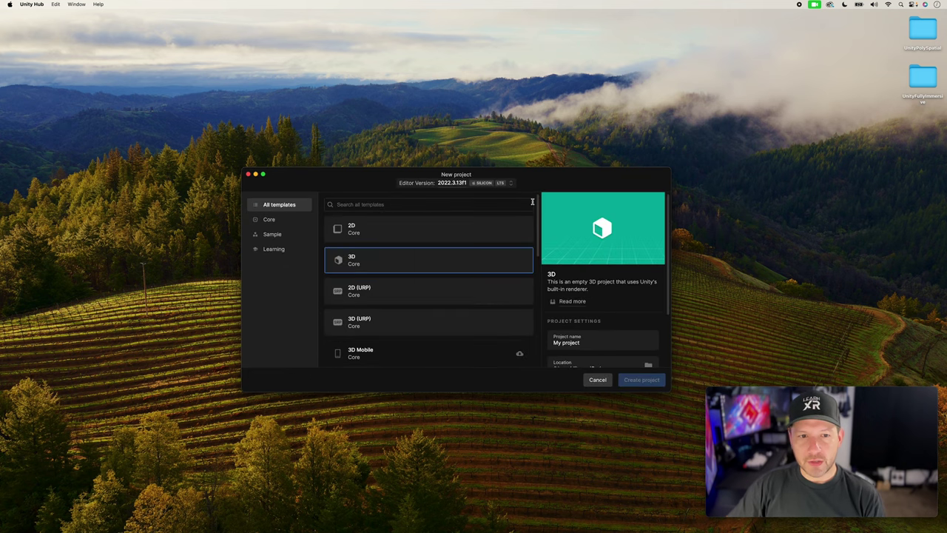
scroll(422, 298, down, 3)
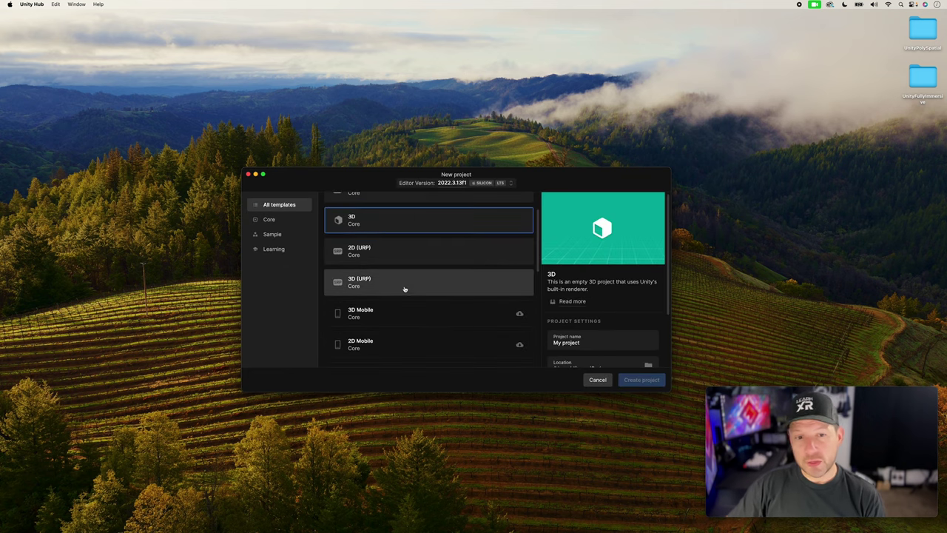
click(406, 289)
Name the new project HelloVisionOS
scroll(611, 325, down, 3)
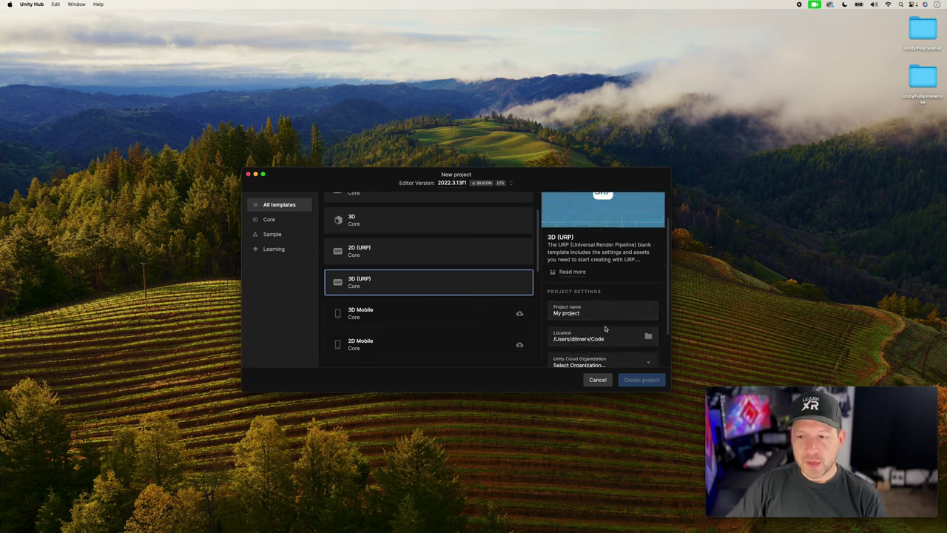
click(600, 301)
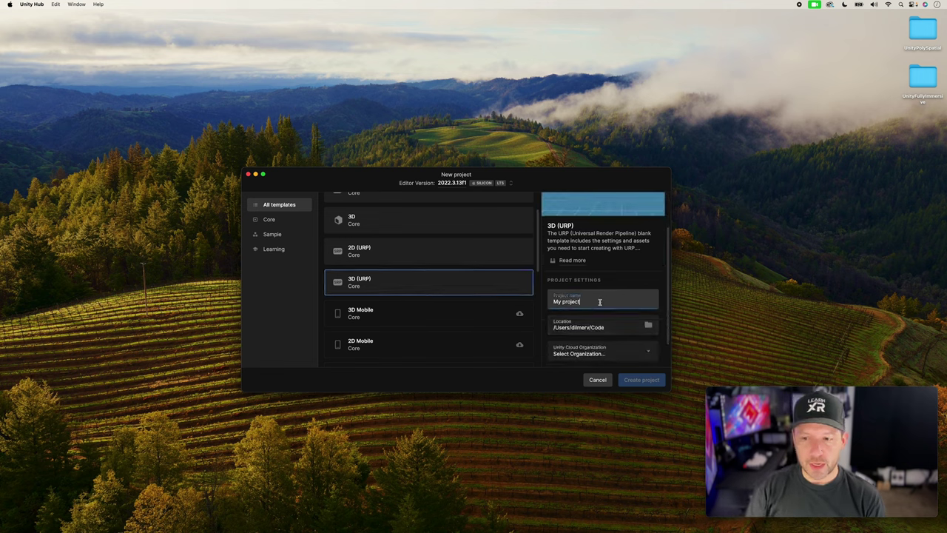
triple_click(600, 302)
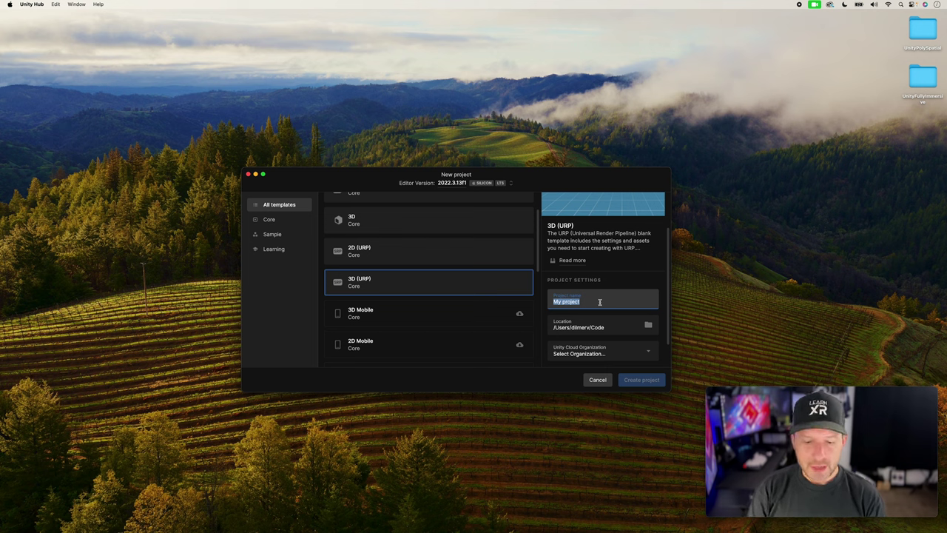
text(Hel)
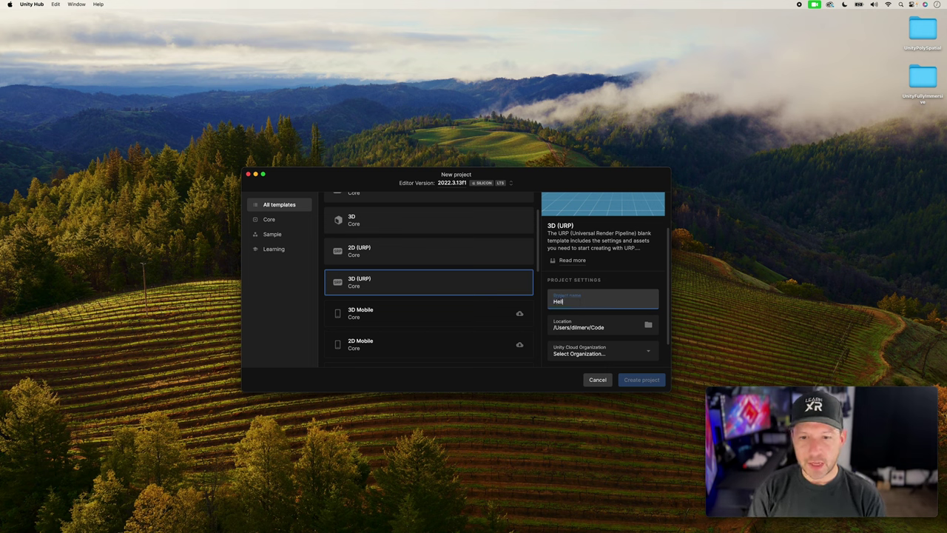
text(loVisionOS)
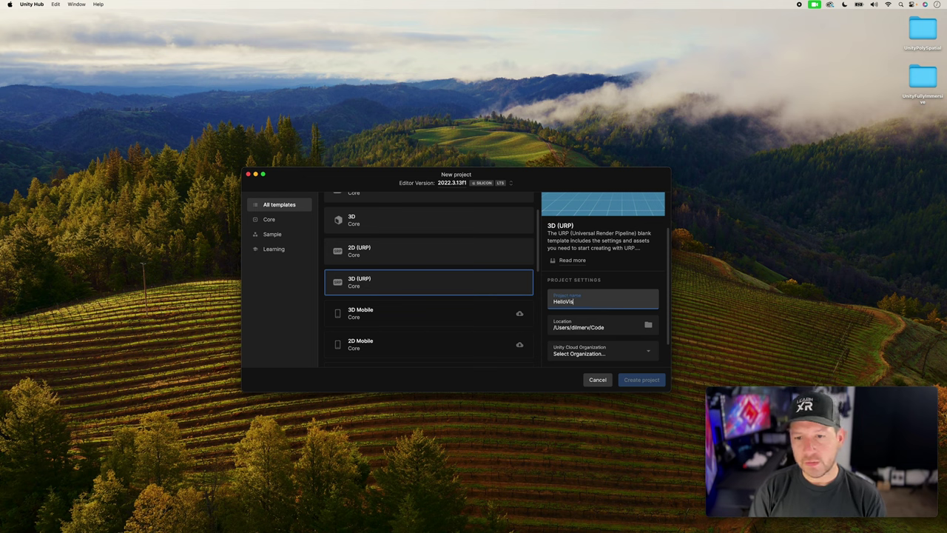
Assign the personal Unity Cloud organization, turn off Connect to Unity Cloud, and create the project
scroll(612, 304, down, 2)
click(595, 324)
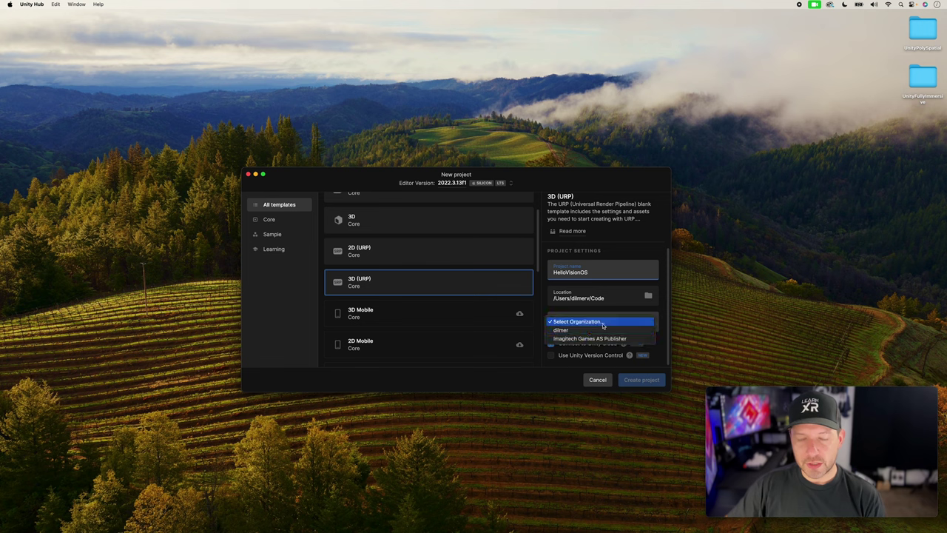
click(576, 345)
click(576, 345)
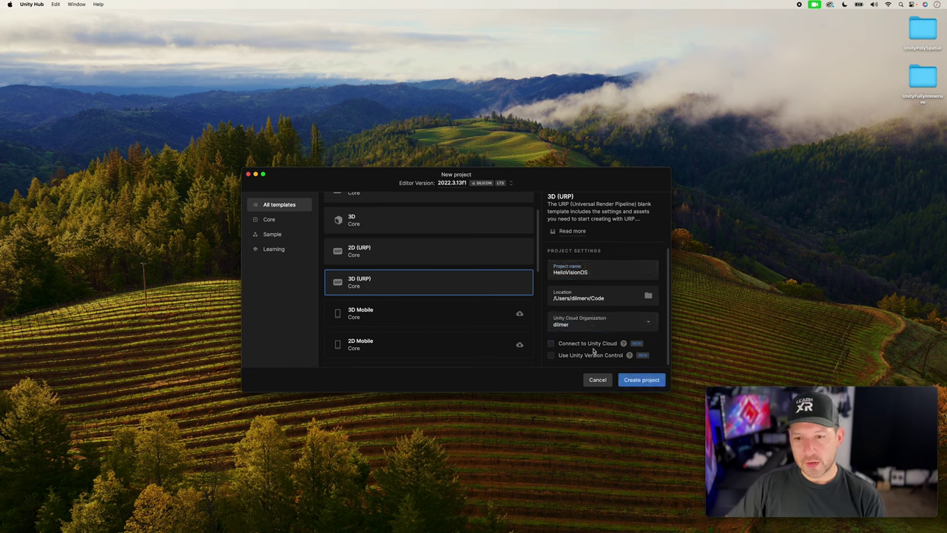
click(641, 380)
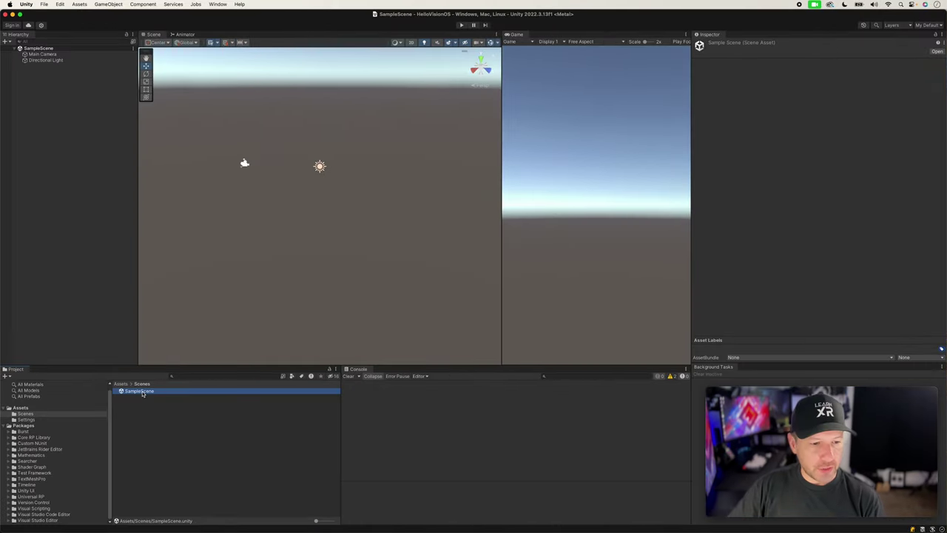
Rename the SampleScene asset in the Scenes folder to HelloVisionOS
click(143, 393)
text(HelloVisionOS)
key(Return)
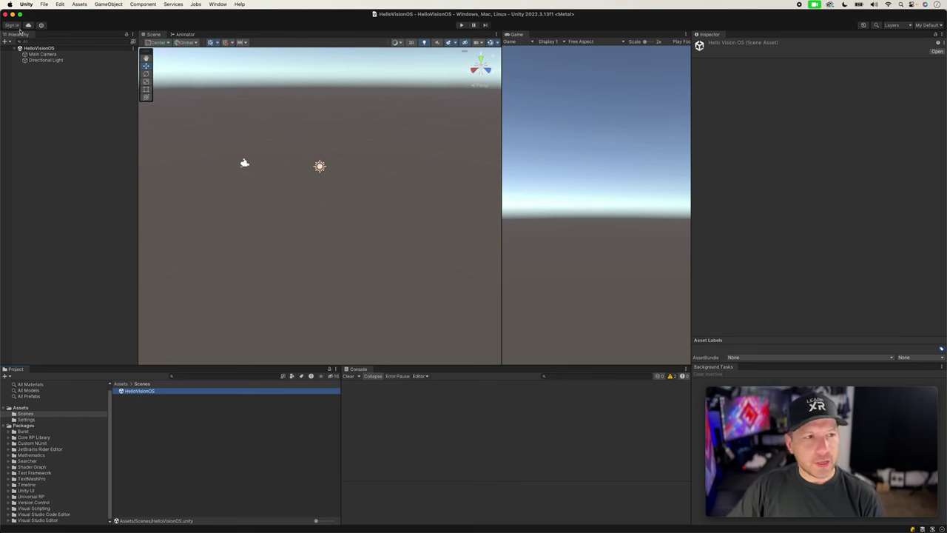
Switch the project's build platform to visionOS (experimental)
click(44, 4)
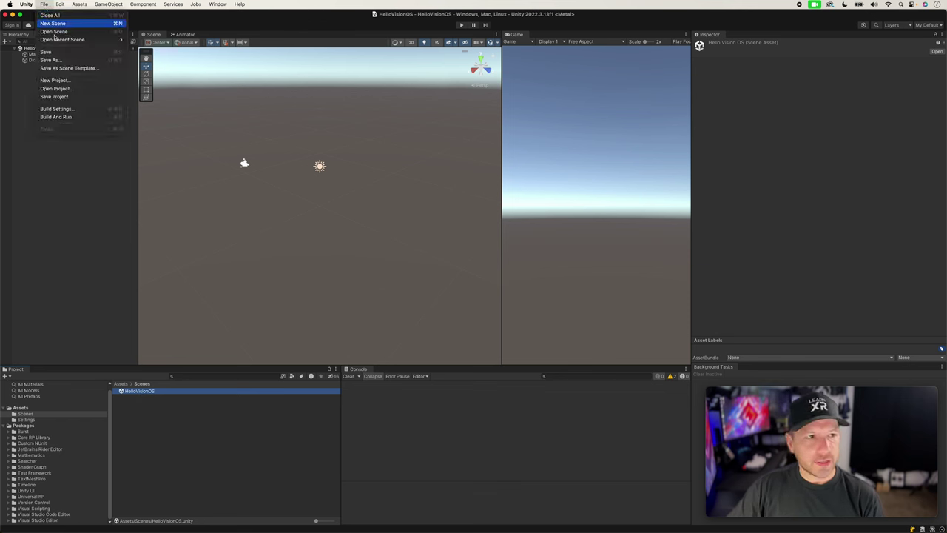
click(69, 109)
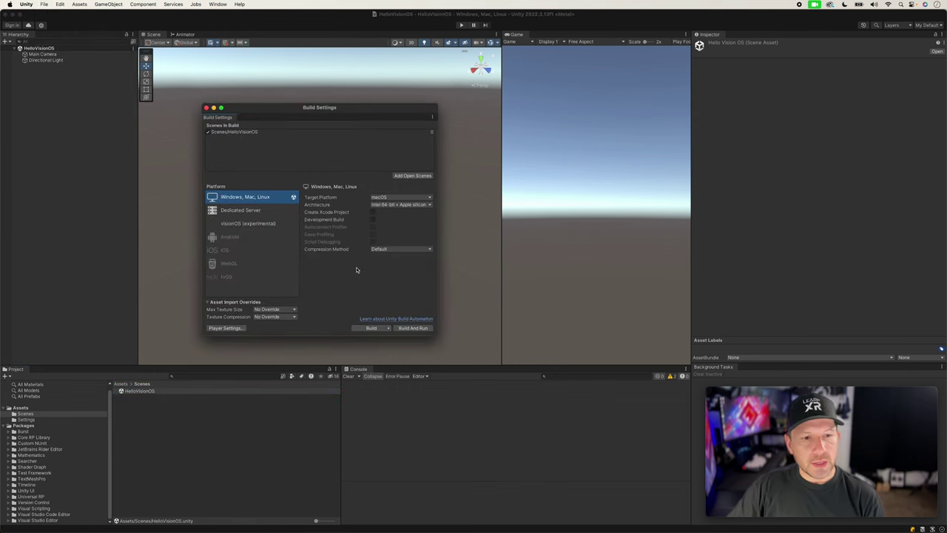
click(252, 224)
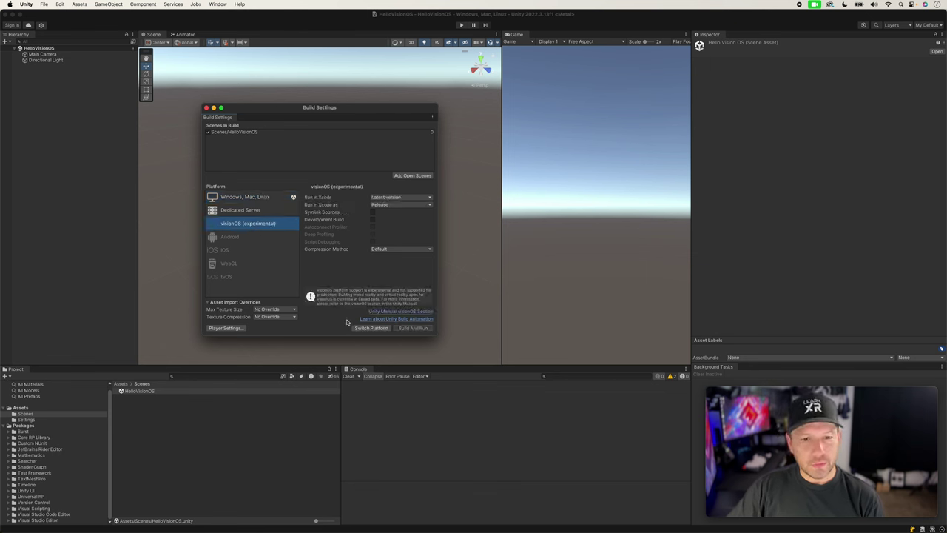
click(381, 328)
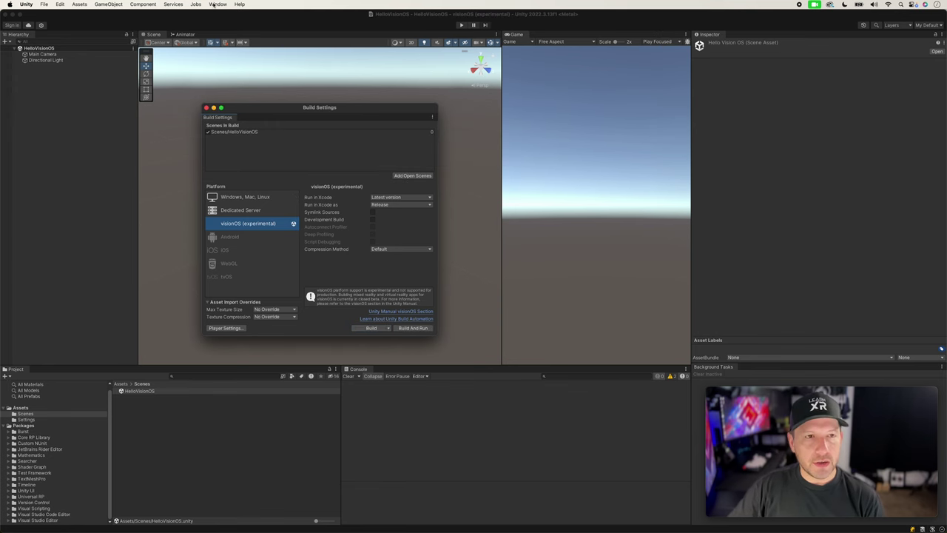
Add the package com.unity.xr.visionos to the project by name through the Package Manager
click(215, 5)
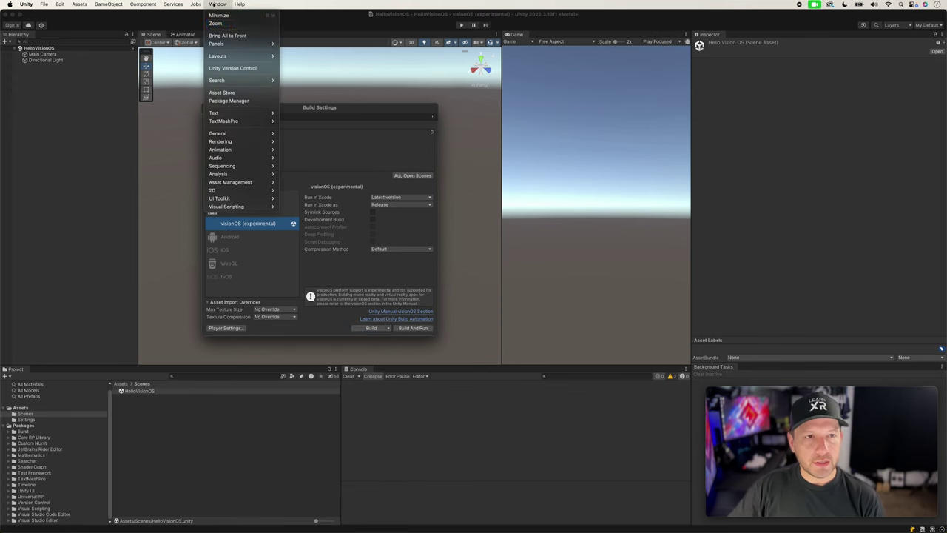
click(234, 101)
drag(319, 116, 390, 117)
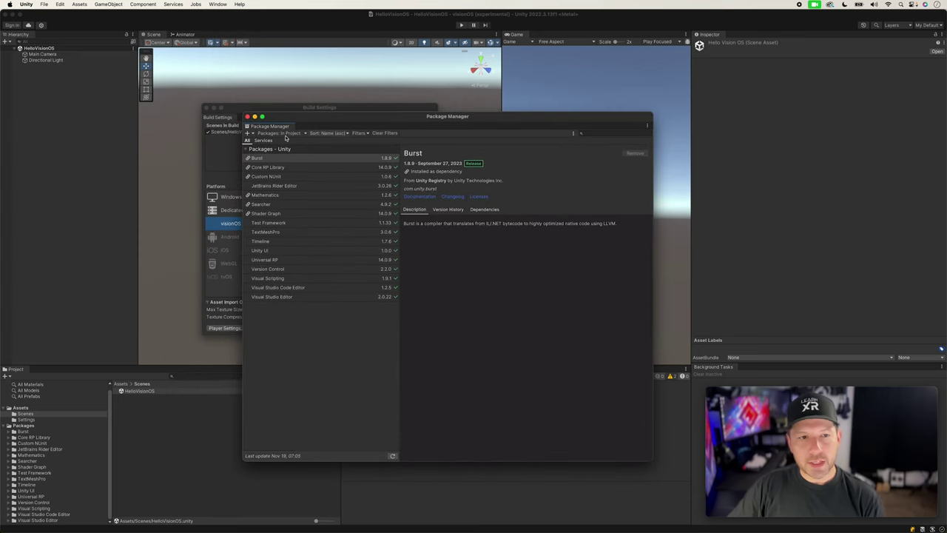
click(250, 134)
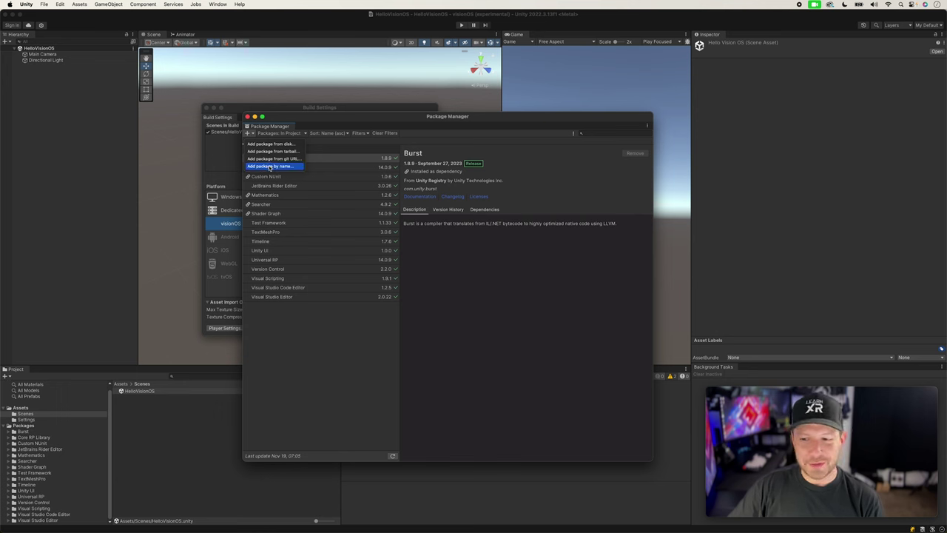
click(265, 167)
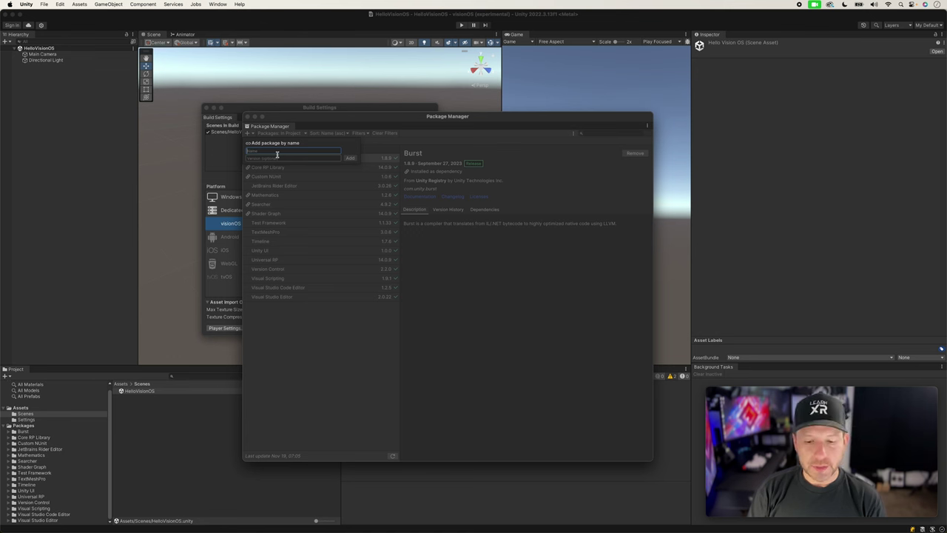
text(com)
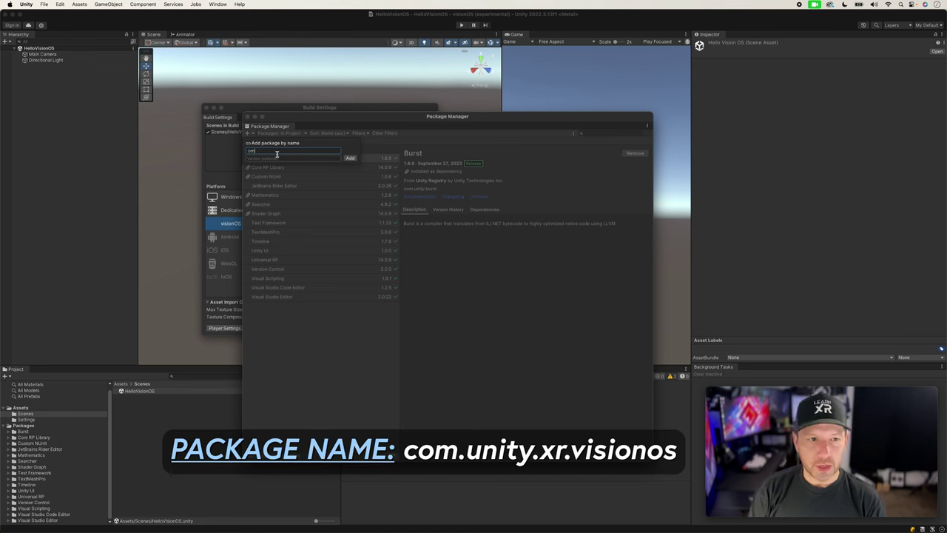
text(.unity.xr.visionos)
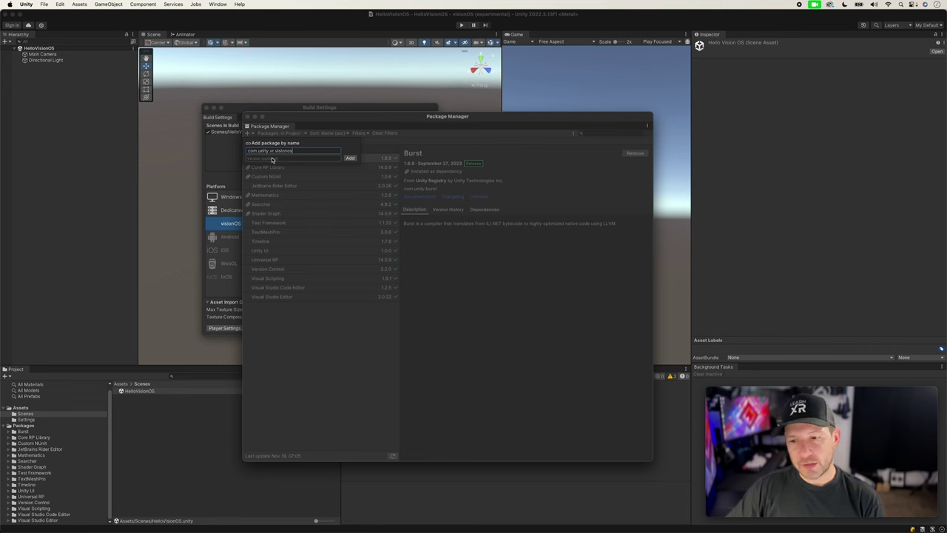
click(350, 158)
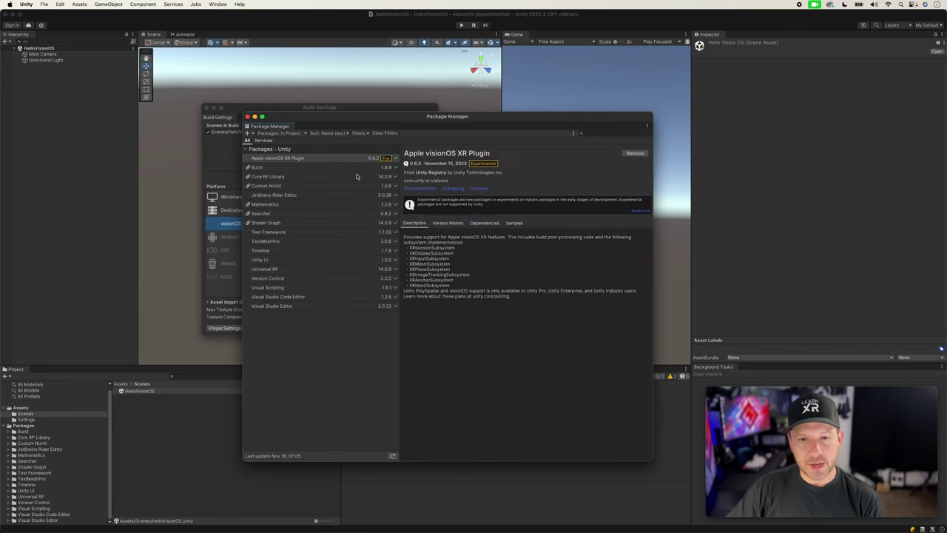
Import the VR Sample - URP from the Apple visionOS XR Plugin's samples and close the Package Manager
click(514, 222)
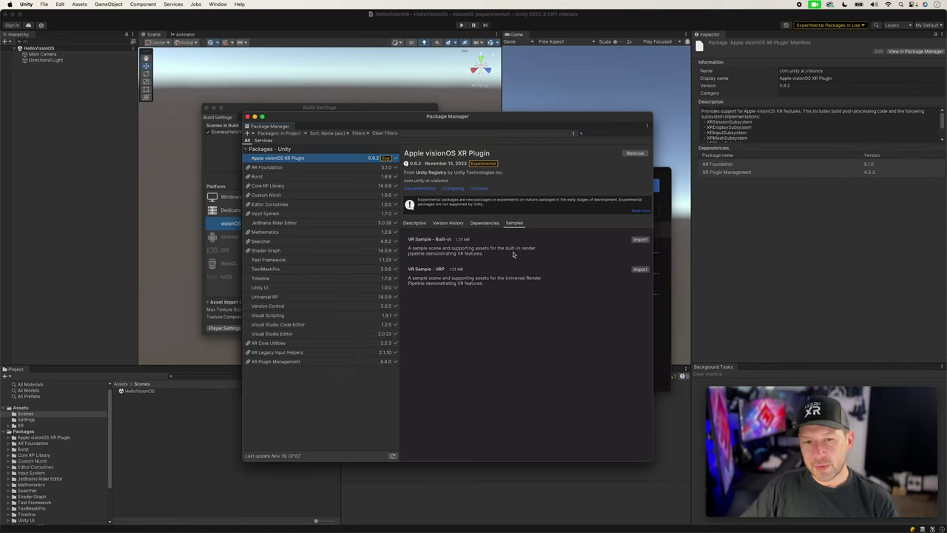
click(640, 270)
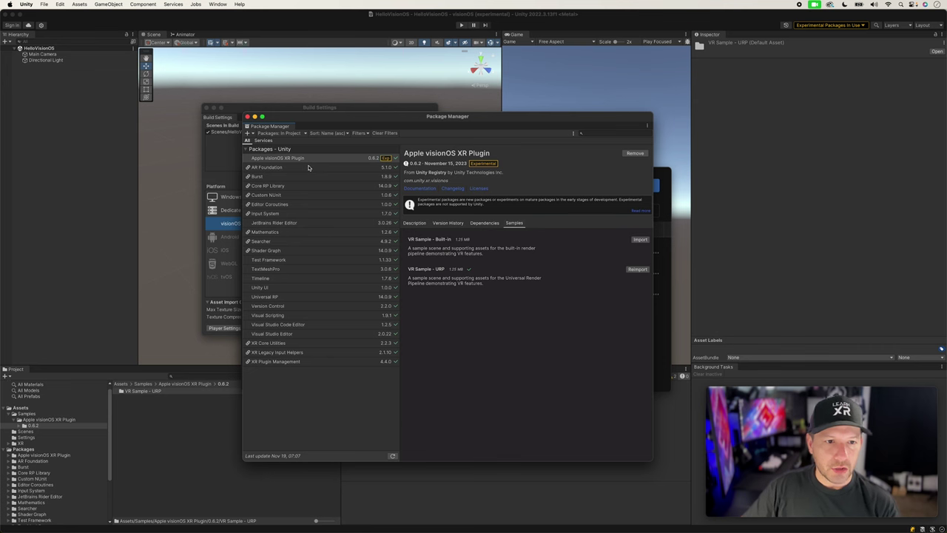
click(247, 116)
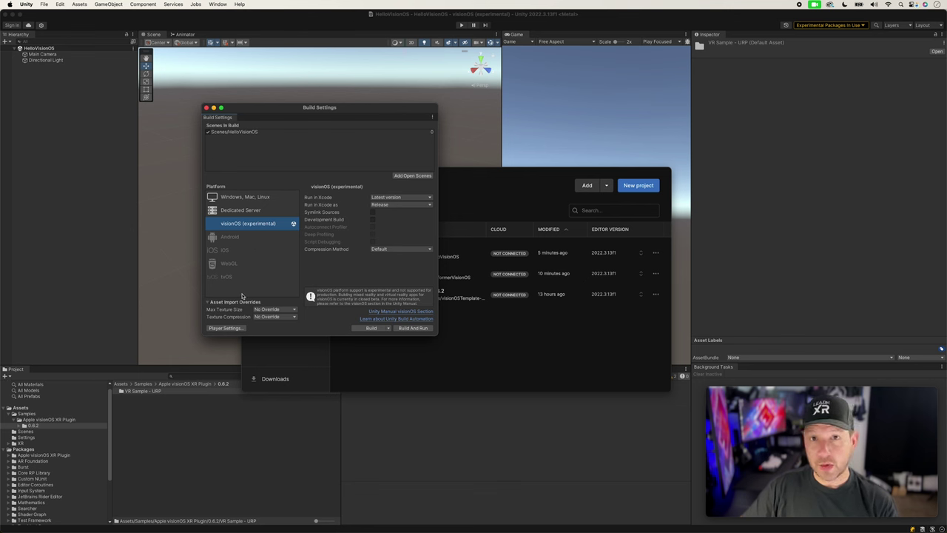
Close the Unity Hub window and open the Player settings for the visionOS build
click(482, 176)
click(248, 175)
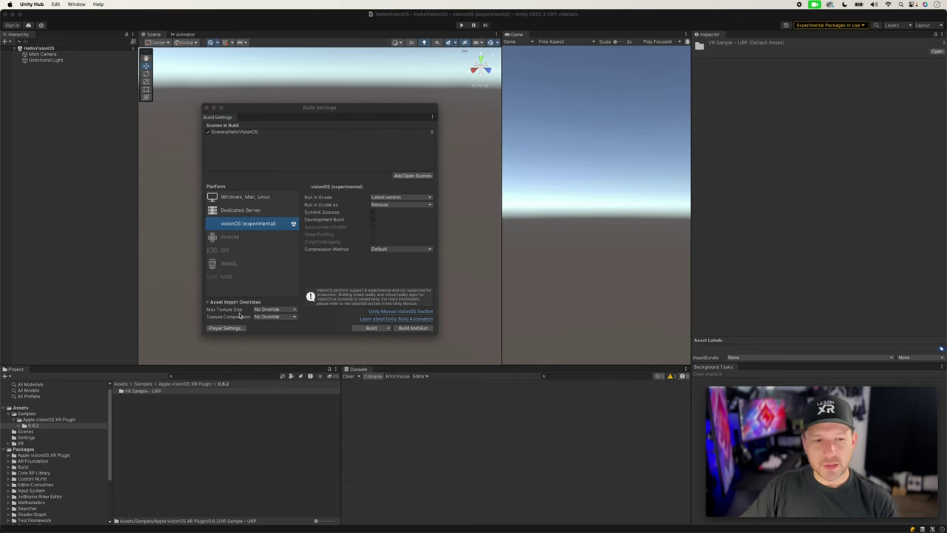
click(225, 327)
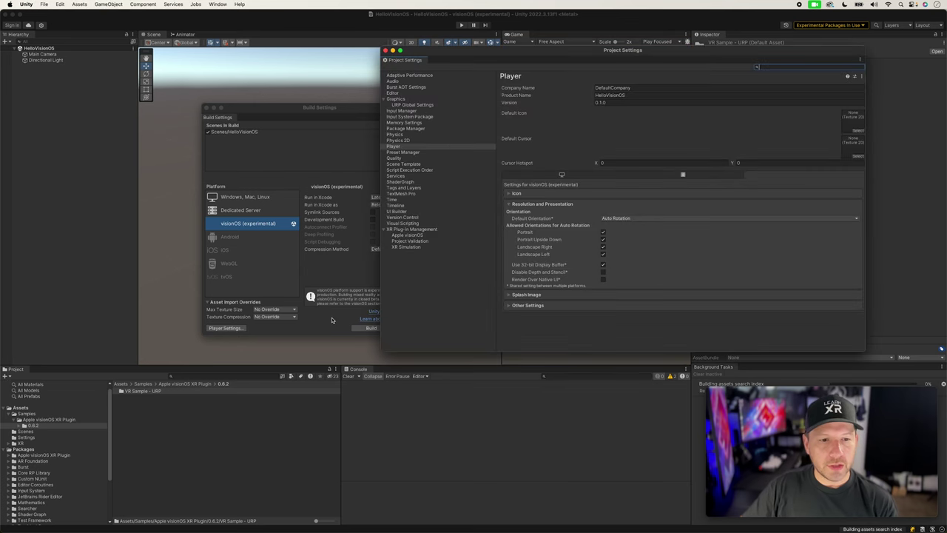
Enable Apple visionOS as the plug-in provider in the project's XR Plug-in Management settings
drag(462, 55, 334, 85)
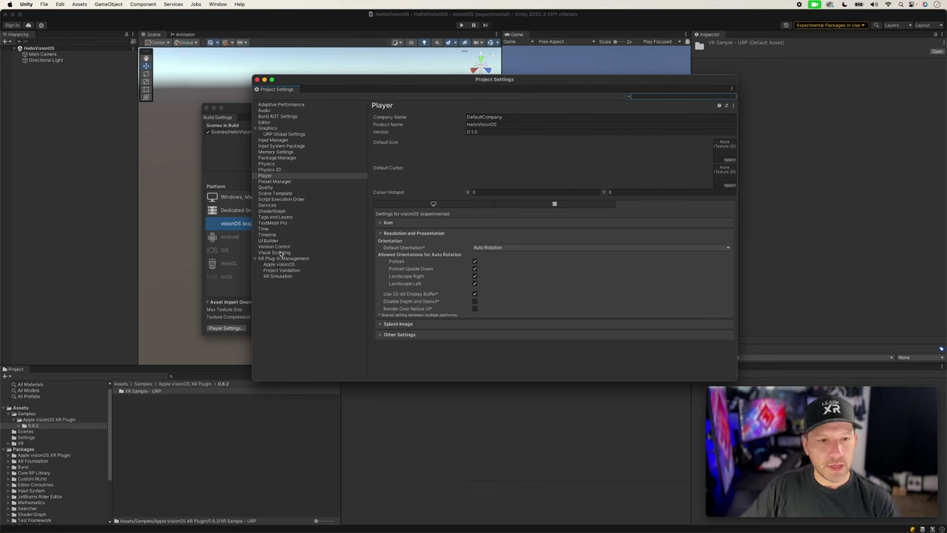
click(279, 258)
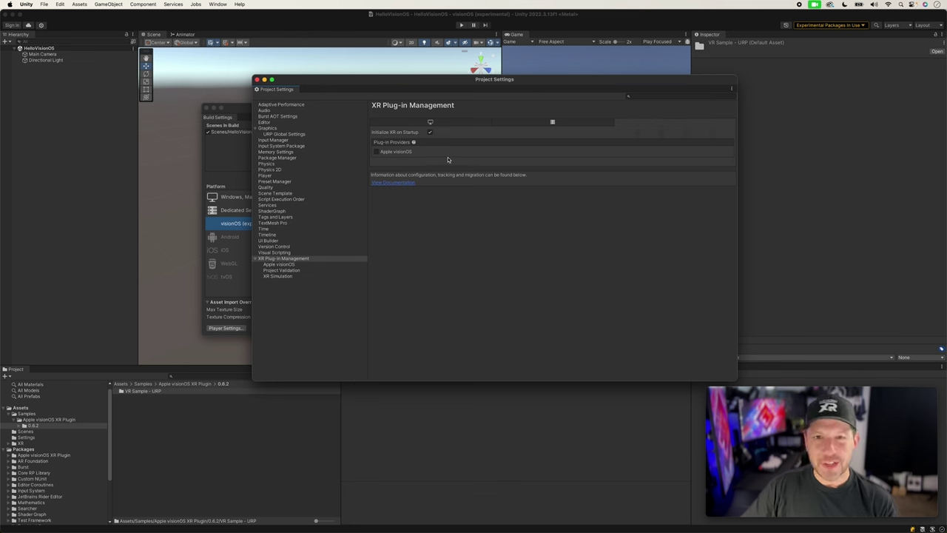
click(377, 151)
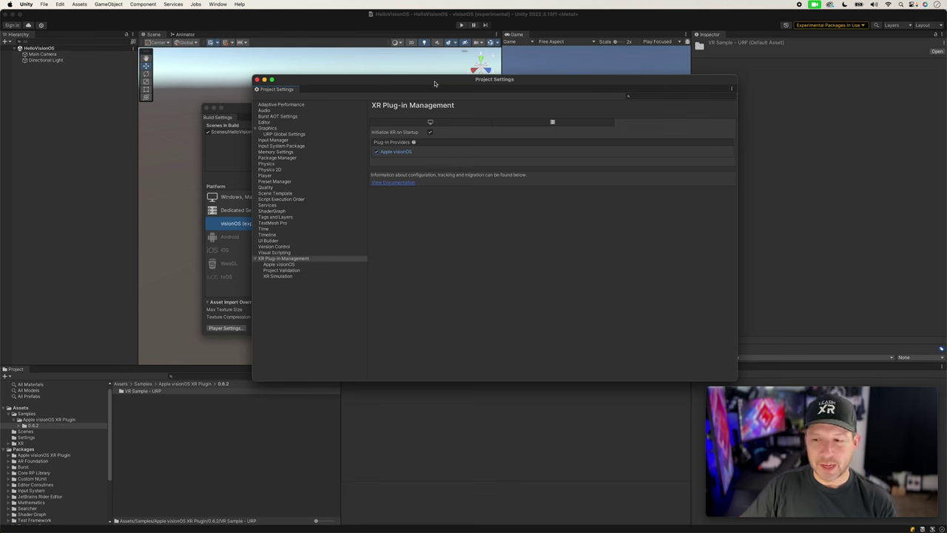
Set the Apple visionOS hands tracking usage description to "We need it for input" and world sensing to "We need it for world sensing"
click(299, 265)
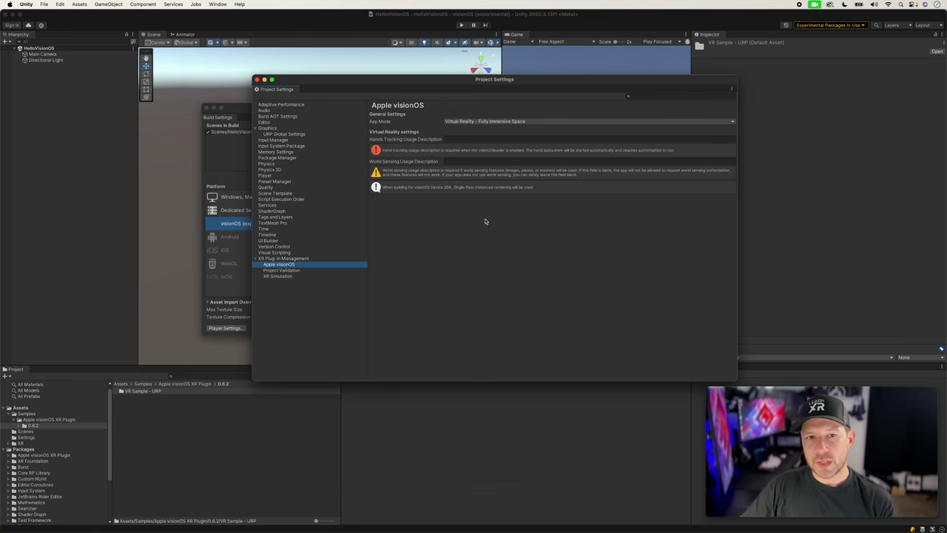
click(475, 140)
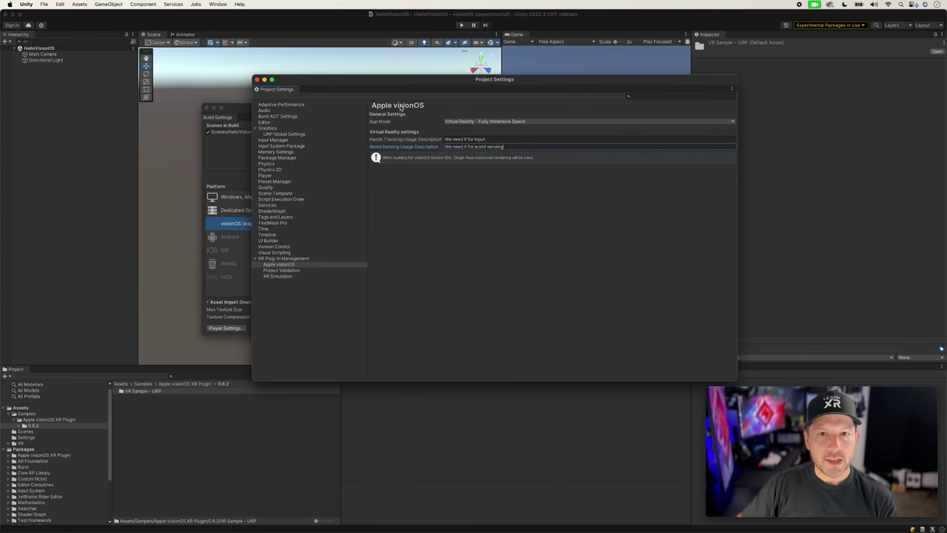
click(469, 121)
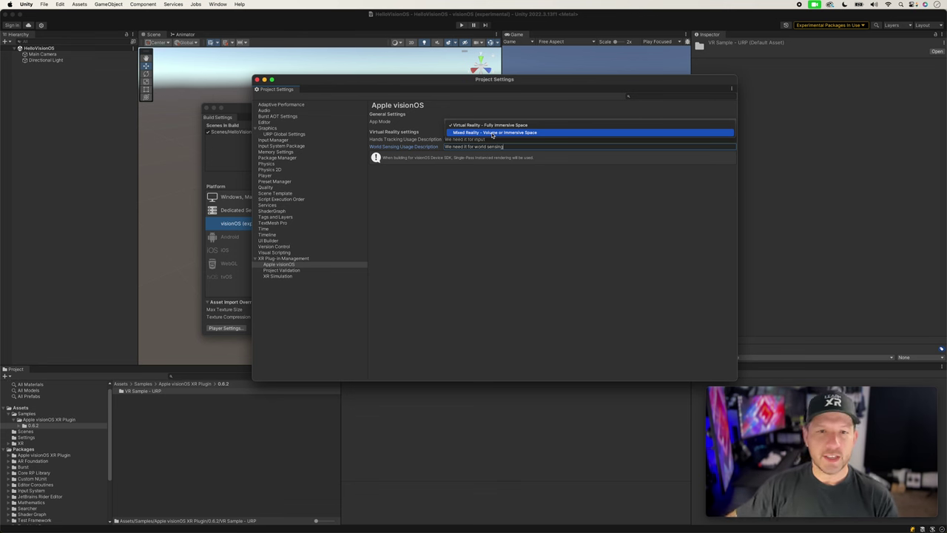
click(447, 103)
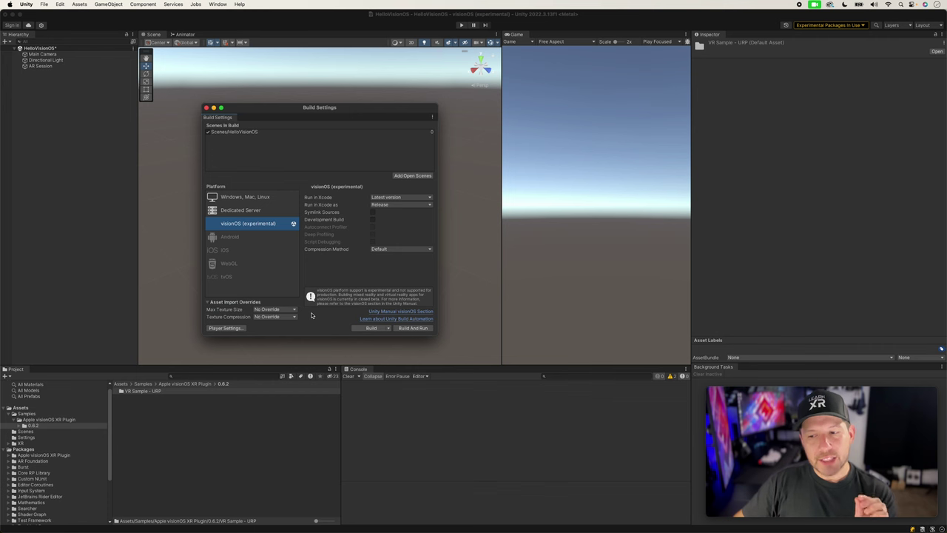
Set the visionOS player's Target SDK to Simulator SDK
click(238, 328)
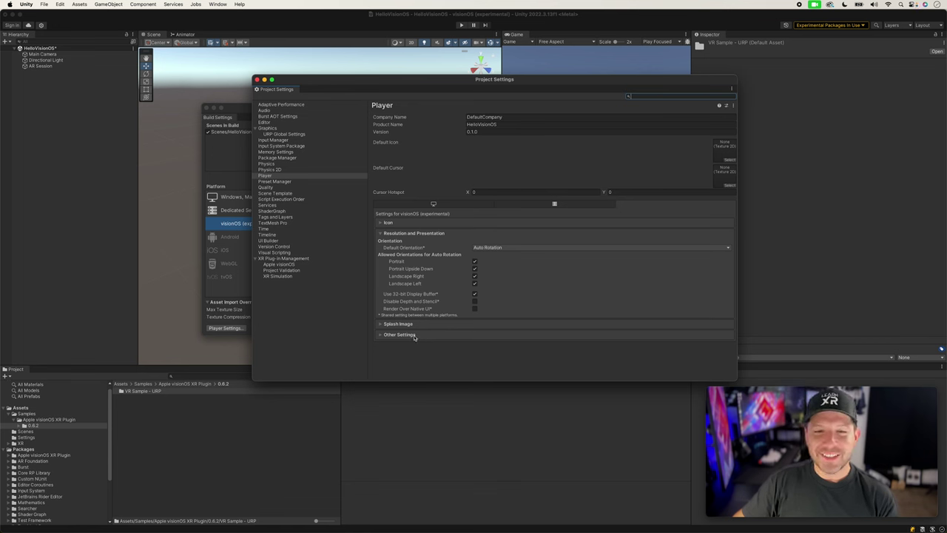
click(400, 334)
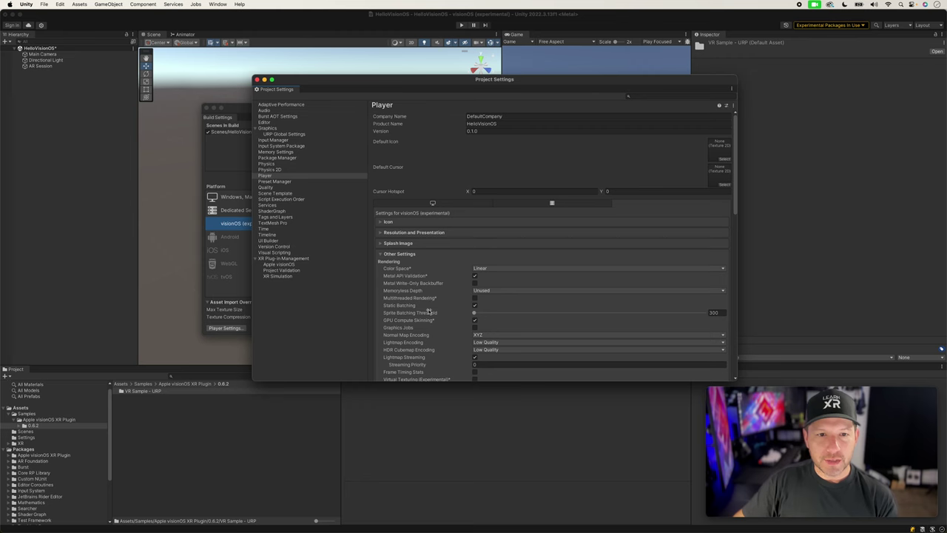
scroll(428, 311, down, 10)
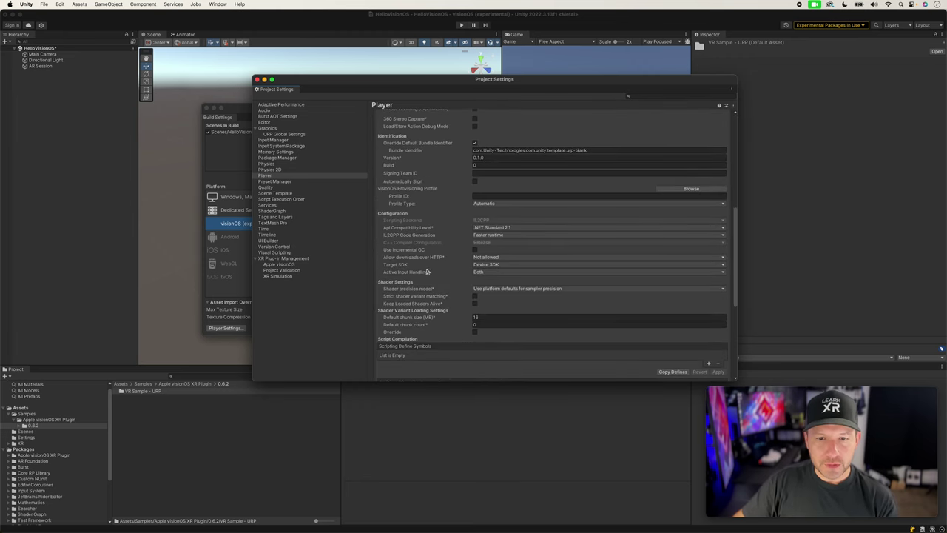
click(482, 266)
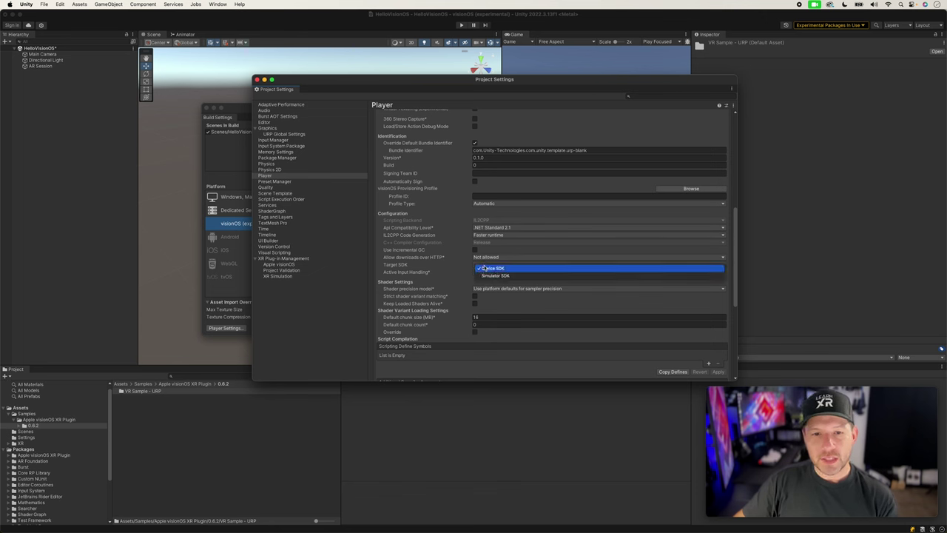
click(490, 275)
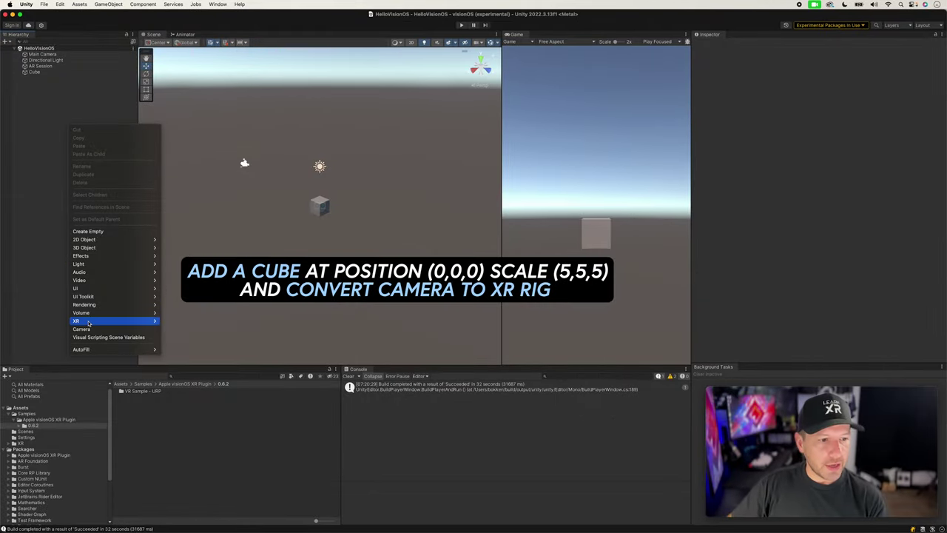
Convert the scene's main camera to an XR Rig and save the scene
mouse_move(88, 322)
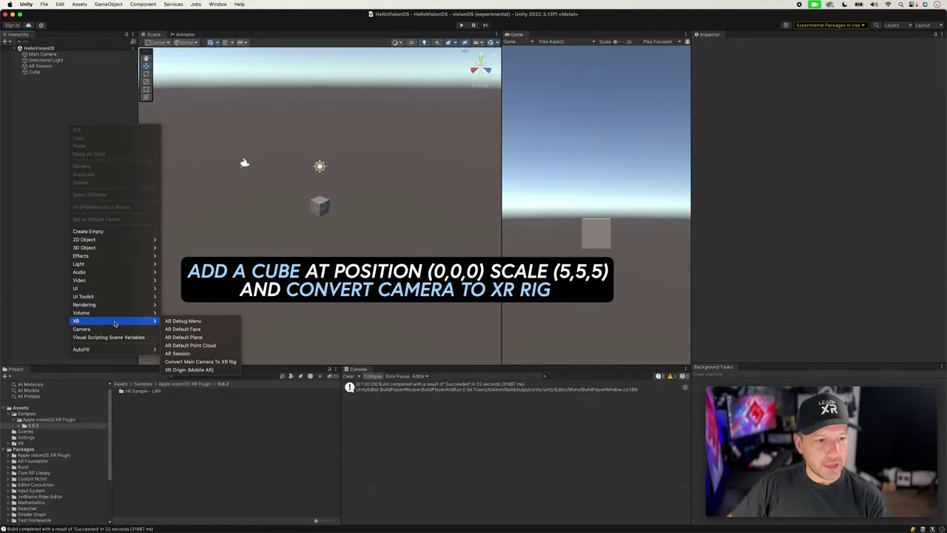
click(179, 362)
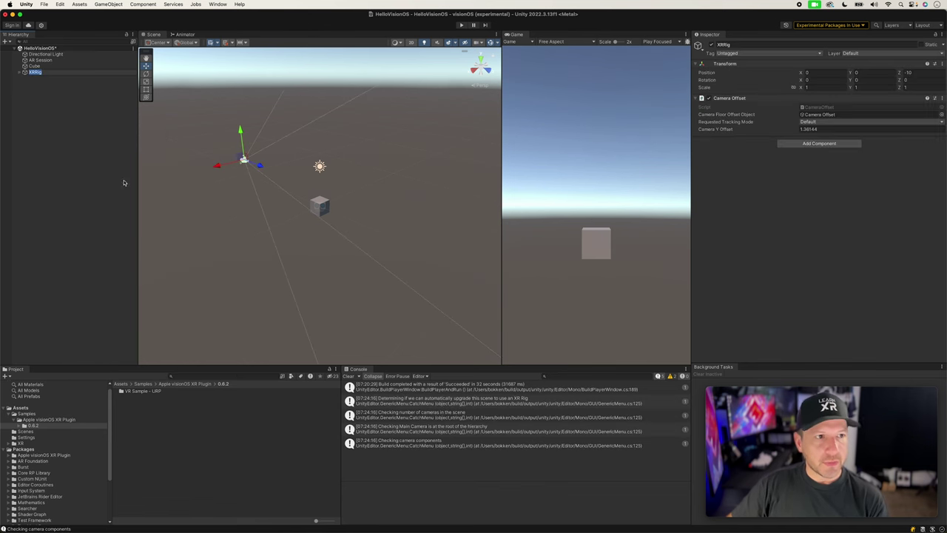
click(82, 137)
key(super+s)
Examine the components of the Main Camera nested under XRRig, down to its Tracked Pose Driver
click(20, 72)
click(37, 78)
click(43, 84)
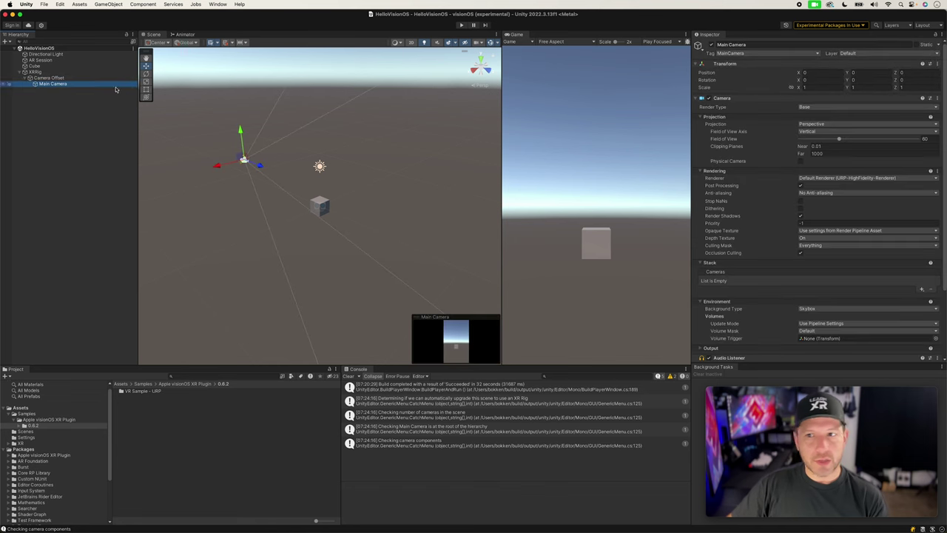
scroll(735, 299, down, 4)
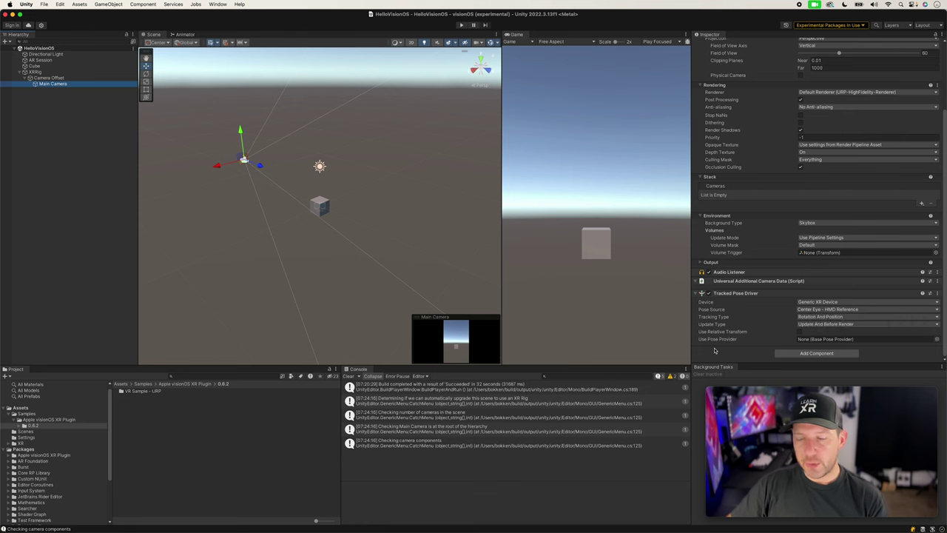
Build and run the scene in the Apple Vision Pro simulator and look around in it
click(45, 4)
click(74, 118)
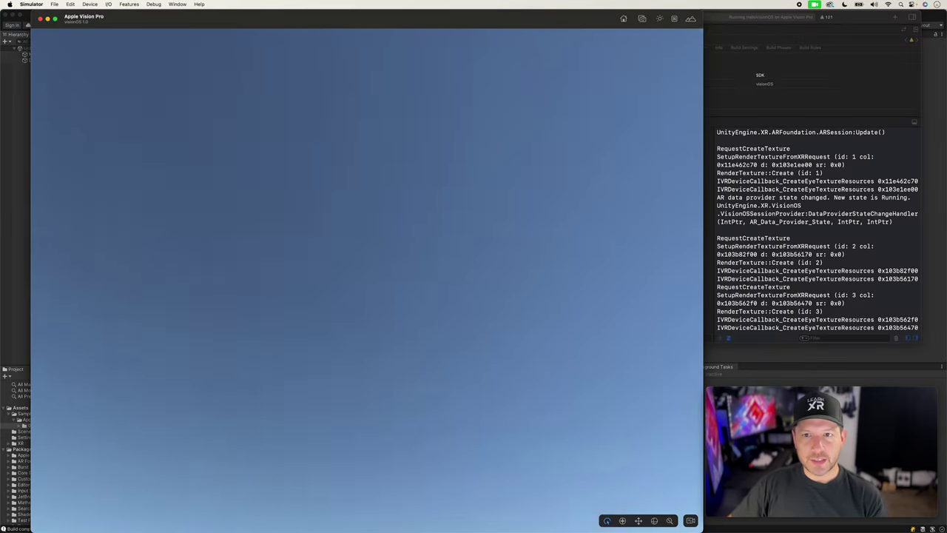
drag(436, 244, 674, 55)
drag(688, 303, 536, 316)
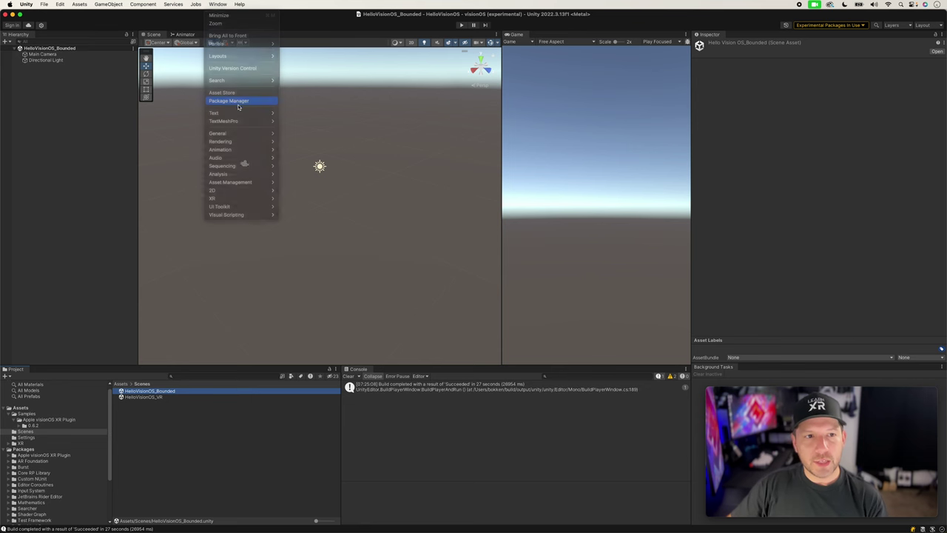
Add the PolySpatial packages to the project and import the Unity PolySpatial Samples
click(233, 101)
click(249, 133)
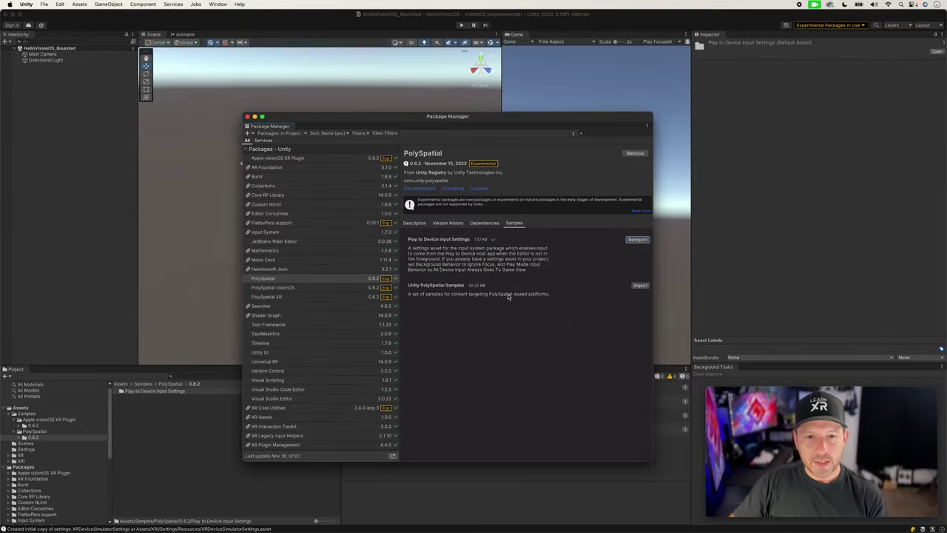
click(640, 286)
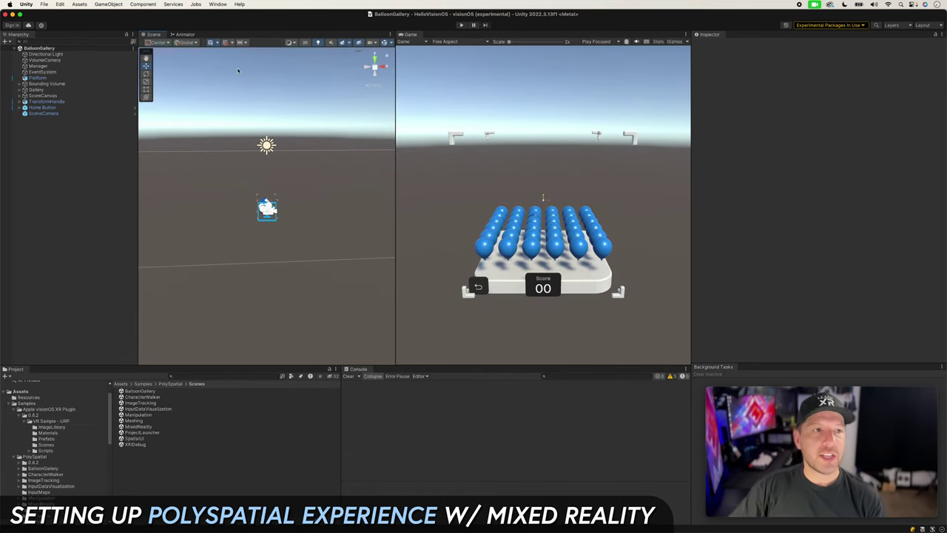
Set the Apple visionOS App Mode to Mixed Reality - Volume or Immersive Space
click(45, 4)
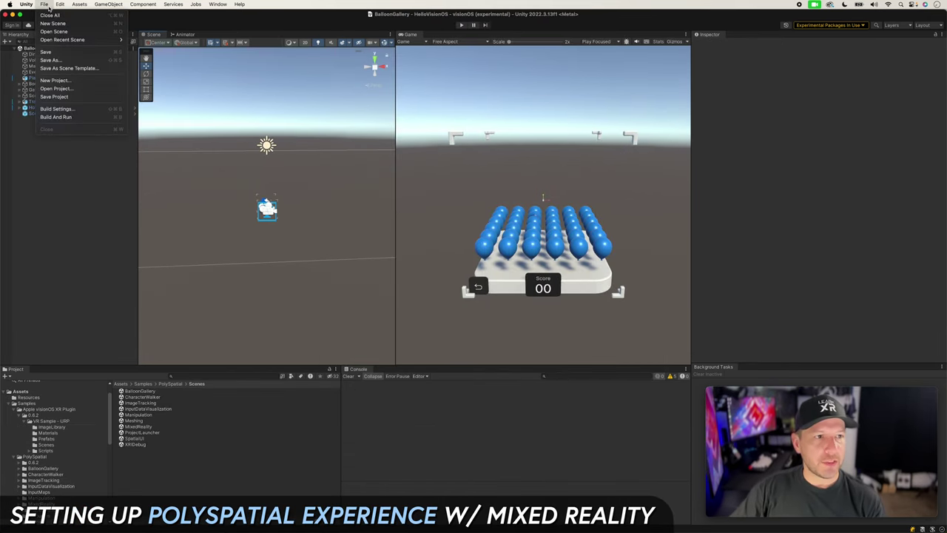
click(57, 109)
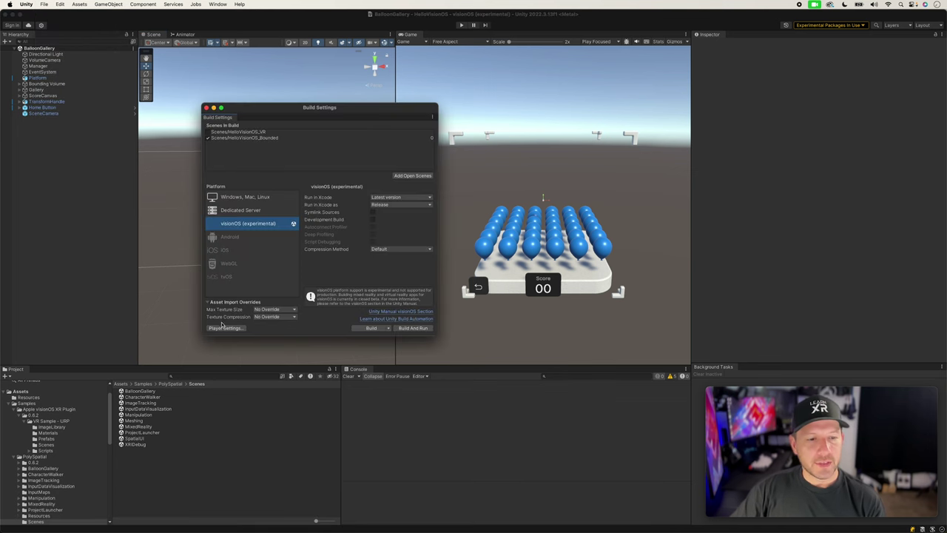
click(225, 328)
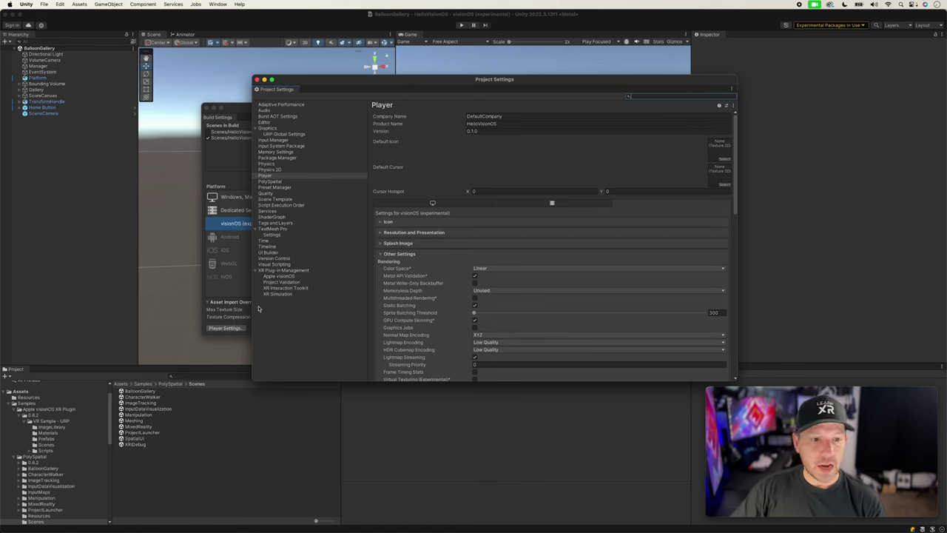
click(282, 276)
click(494, 122)
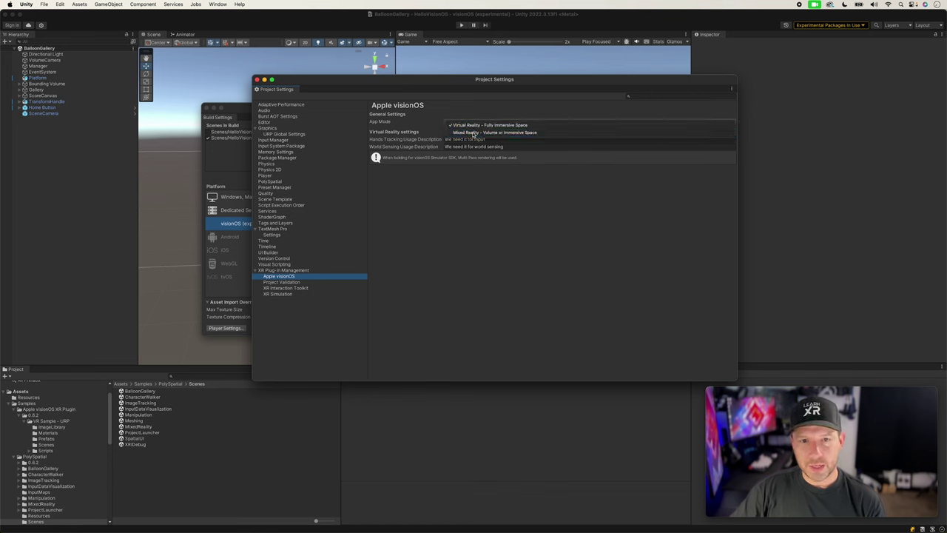
click(473, 133)
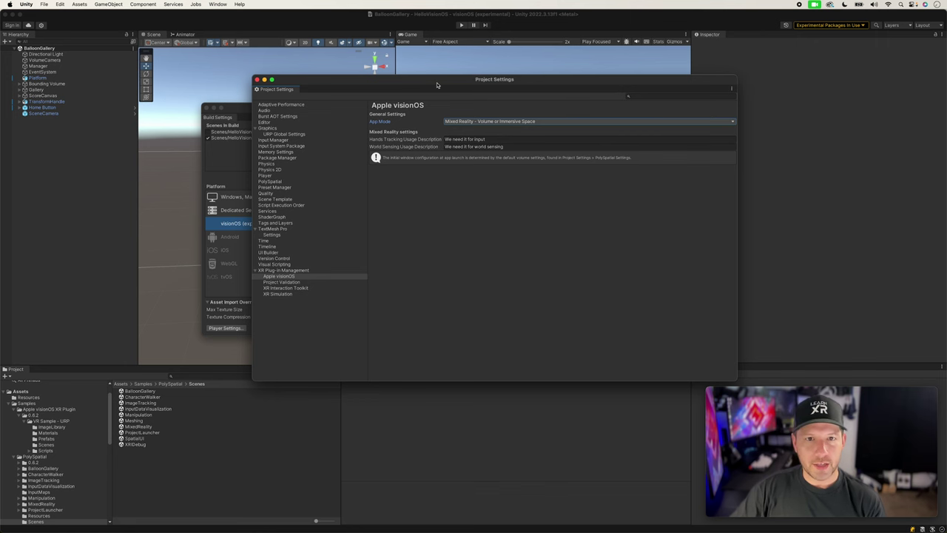
Enable the PolySpatial Runtime in the project's PolySpatial settings
drag(437, 82, 416, 116)
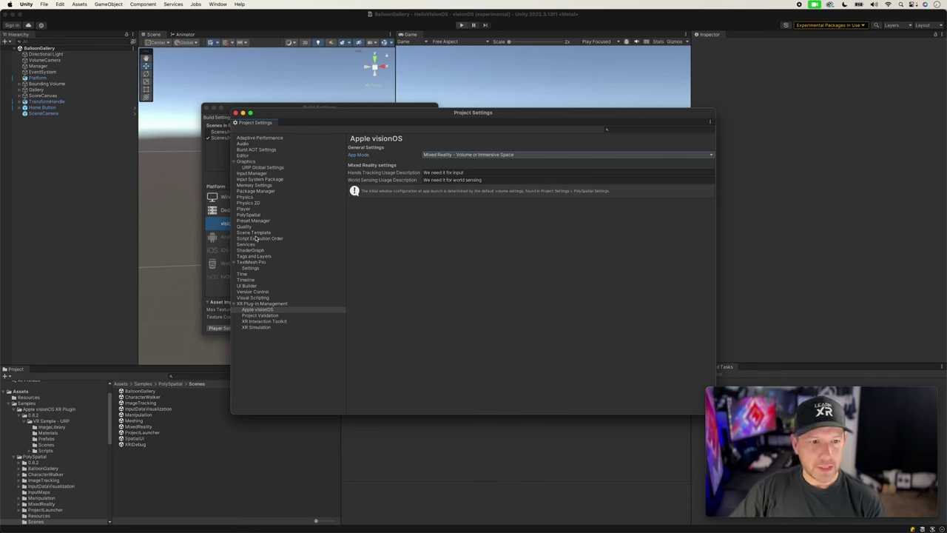
click(250, 215)
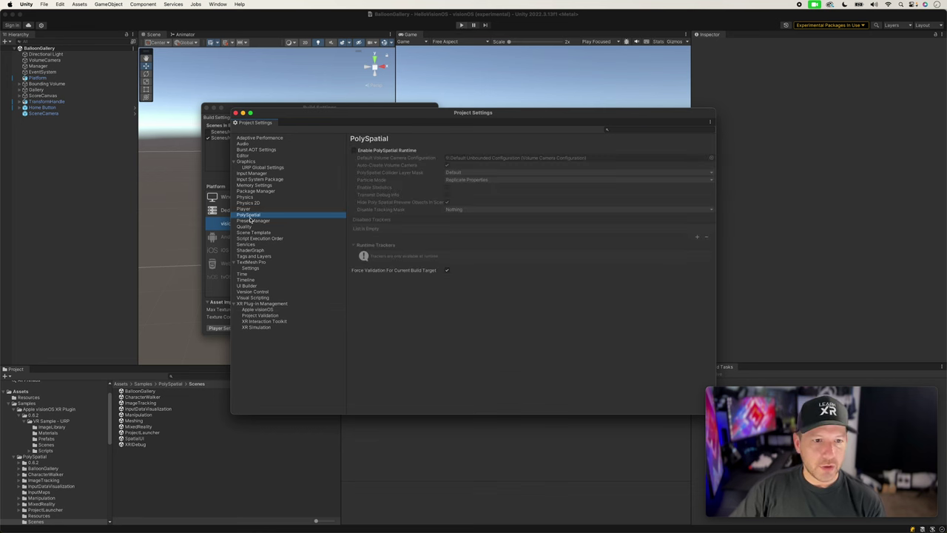
click(354, 150)
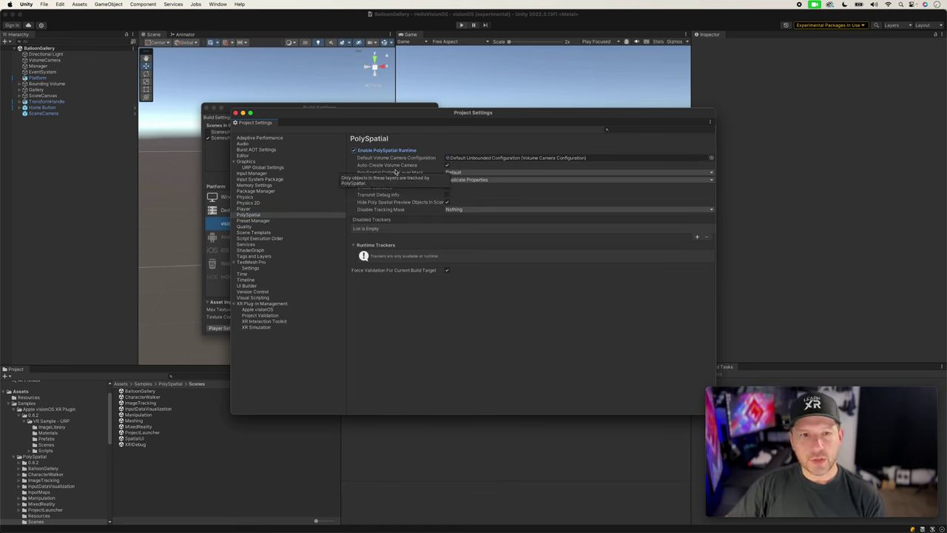
Examine the Default Unbounded Configuration asset of the volume camera and the available Particle Mode options
click(446, 164)
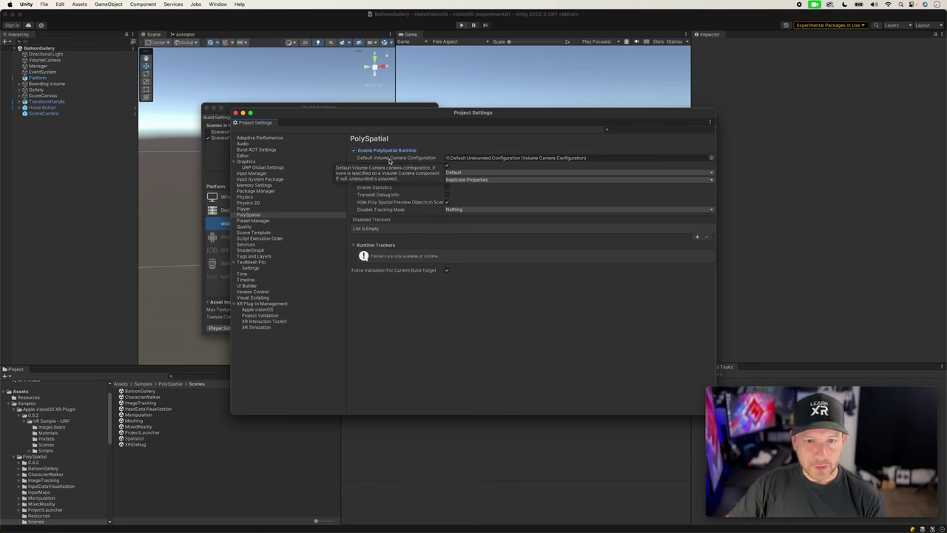
click(462, 158)
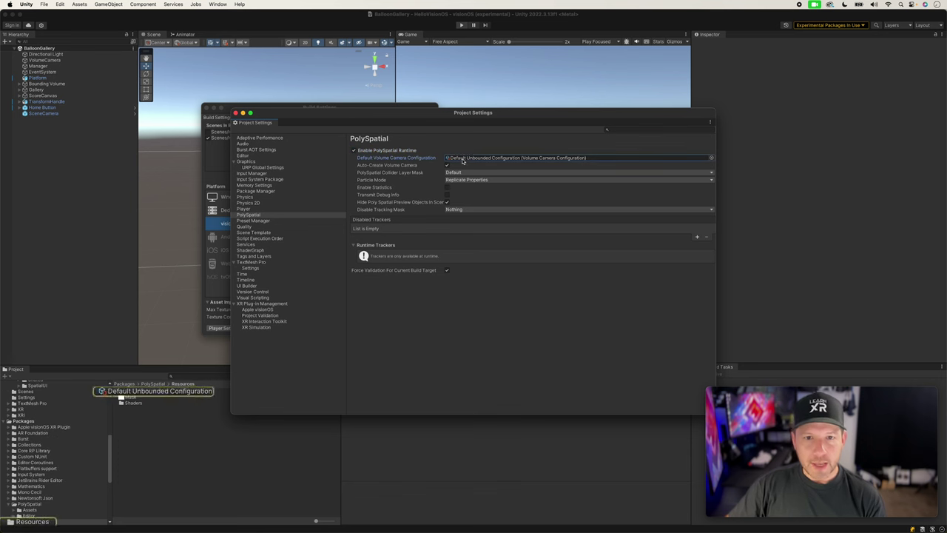
click(156, 392)
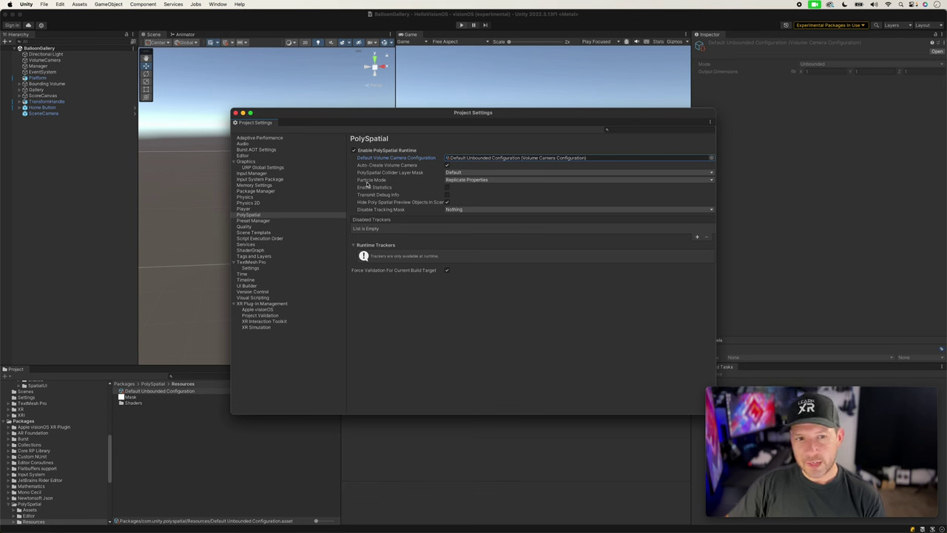
click(464, 181)
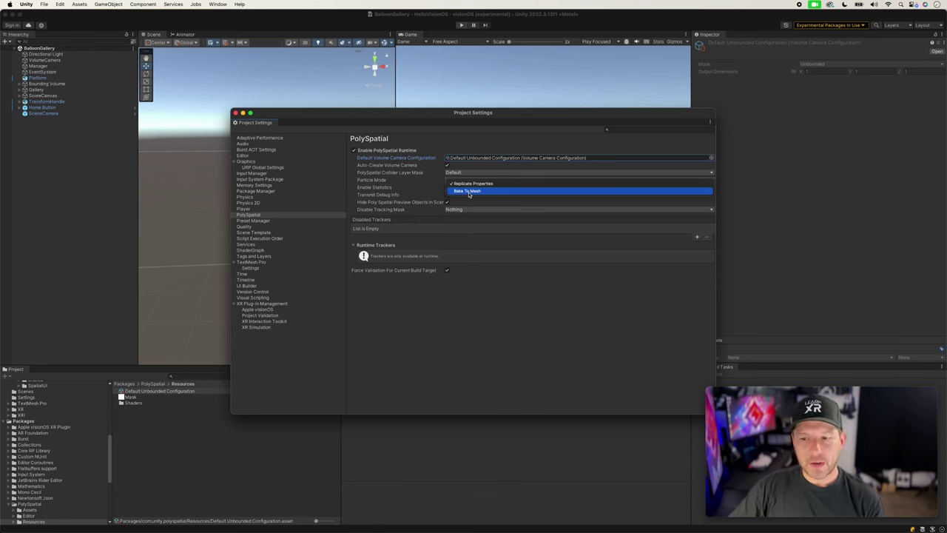
click(409, 189)
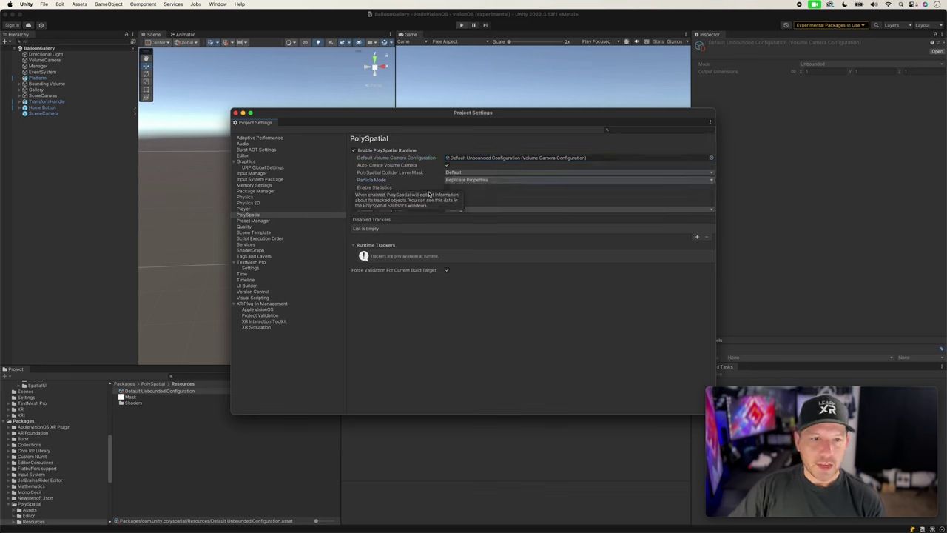
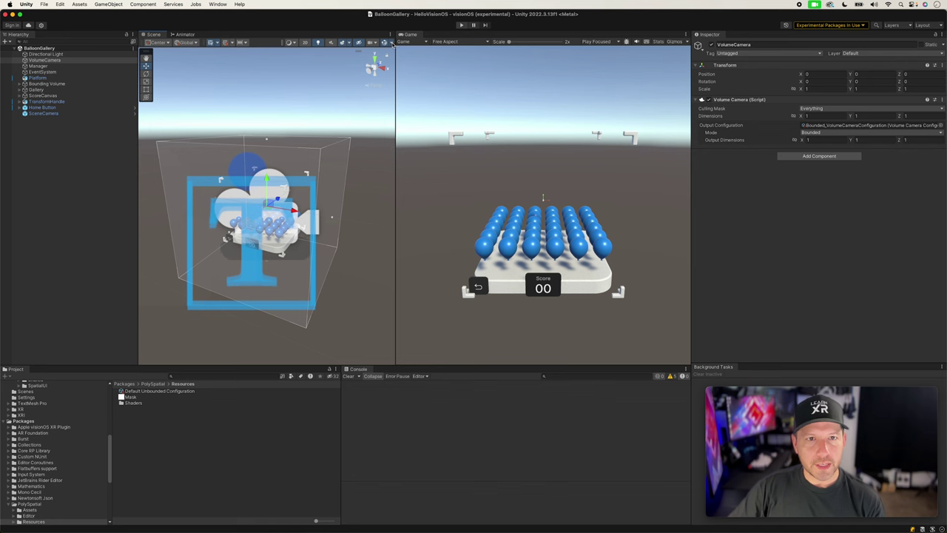
Reduce the size of the 3D icons in the Scene view's gizmo settings
drag(462, 53, 452, 54)
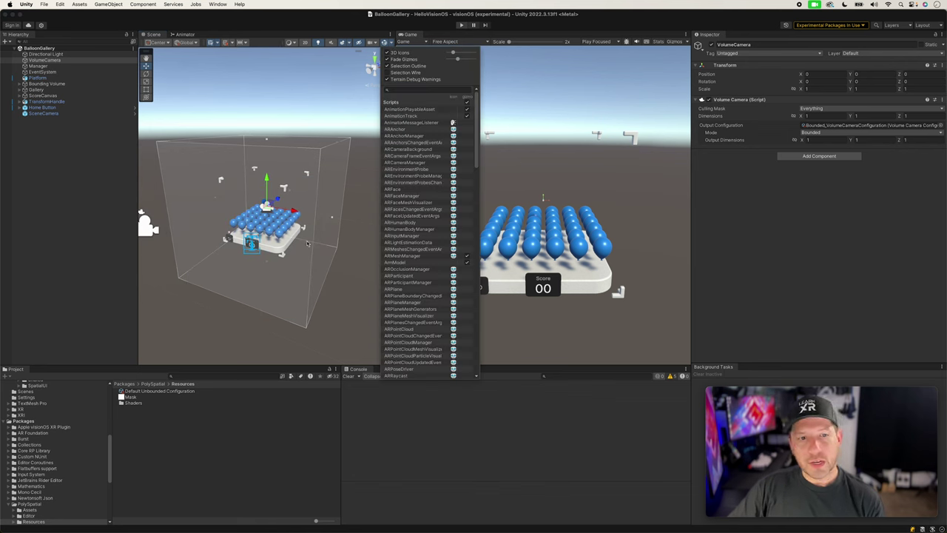
Examine the VolumeCamera's bounding box around the balloon platform in the Scene view
click(329, 242)
alt+drag(329, 243, 337, 157)
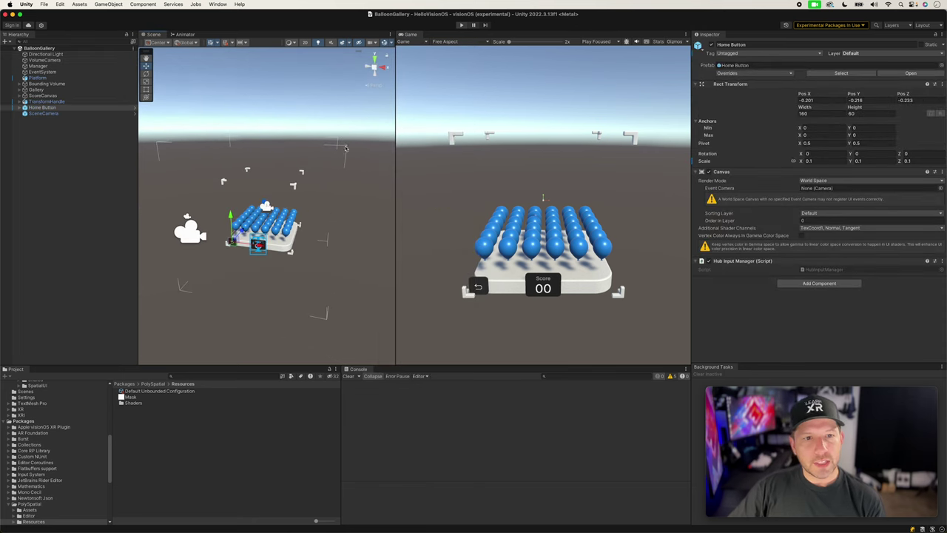
click(44, 60)
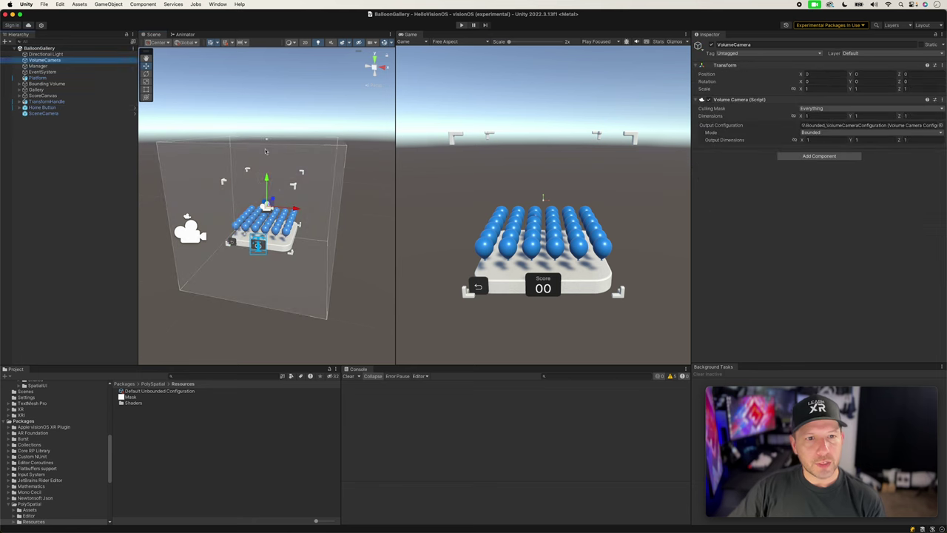
alt+drag(295, 173, 270, 173)
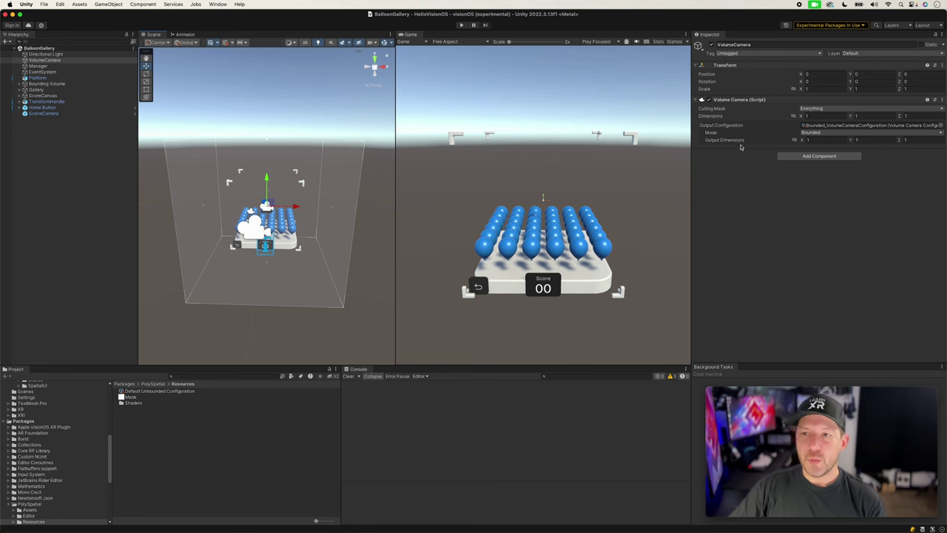
Try the Unbounded mode in the VolumeCamera's output configuration and inspect the scene
click(811, 133)
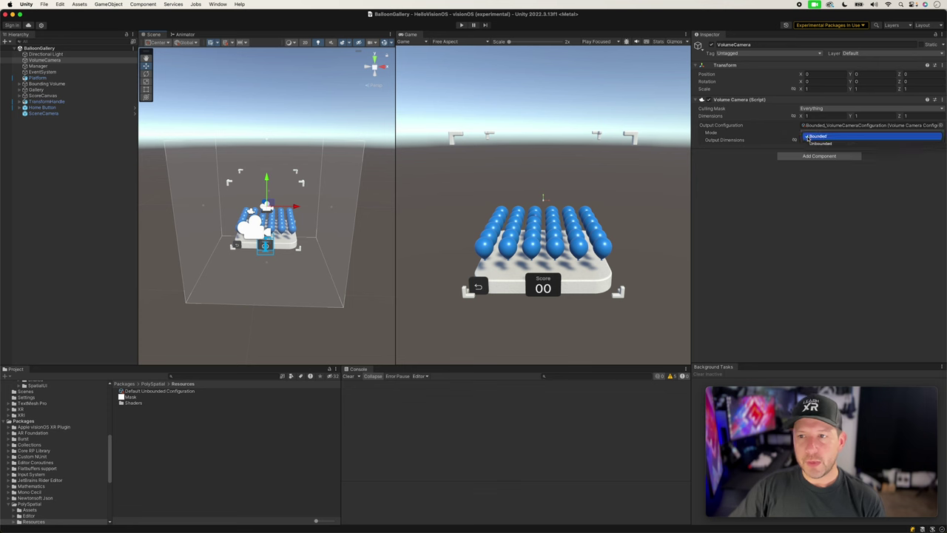
click(812, 136)
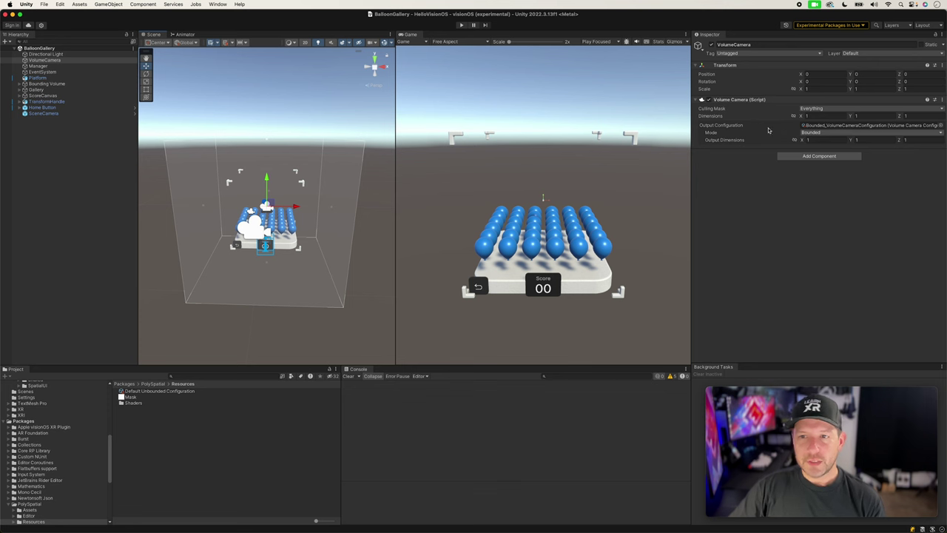
click(819, 136)
click(808, 145)
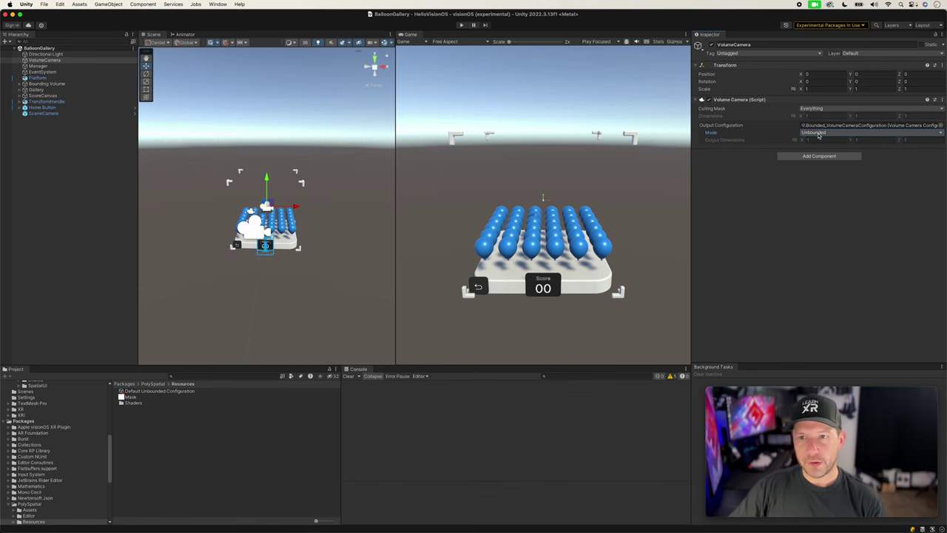
alt+drag(296, 178, 351, 217)
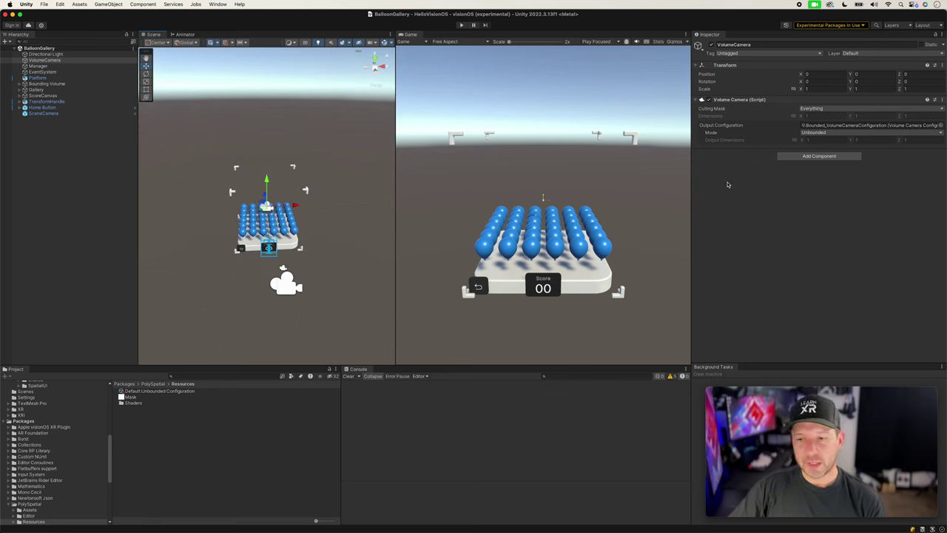
Return the VolumeCamera's mode to Bounded and inspect its volume from several angles
click(817, 133)
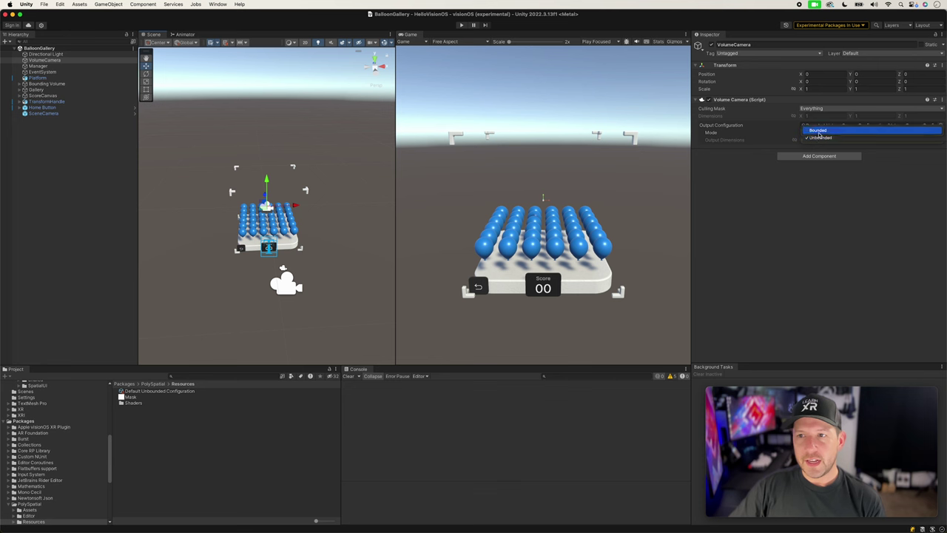
click(813, 127)
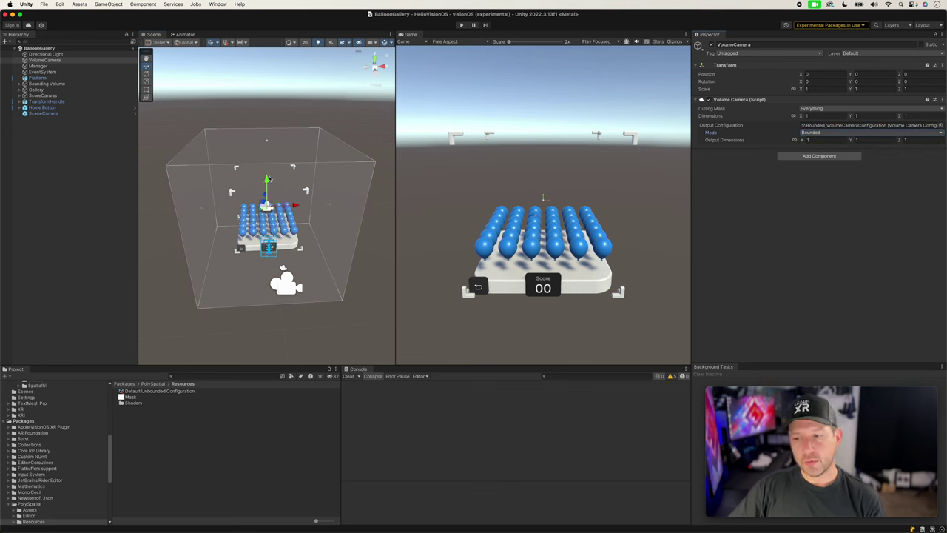
alt+drag(252, 174, 275, 173)
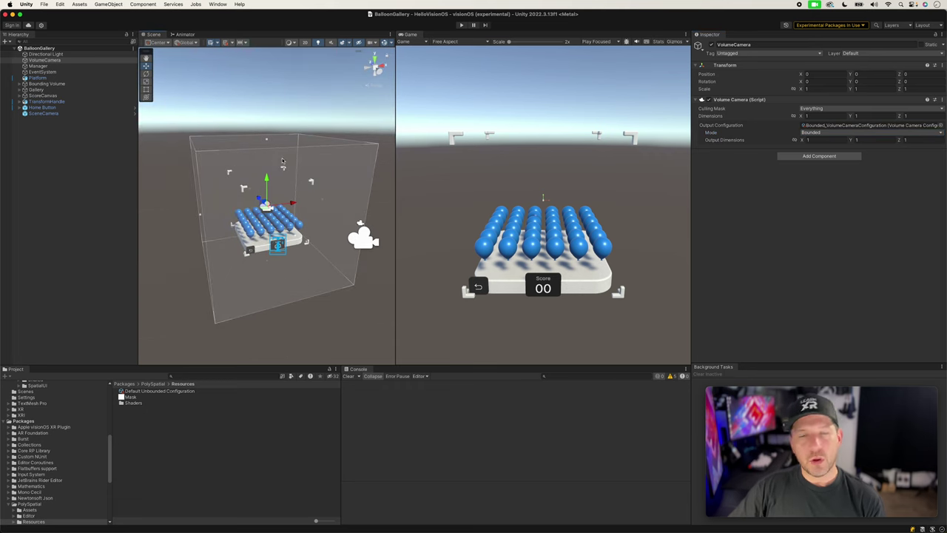
alt+drag(379, 177, 345, 182)
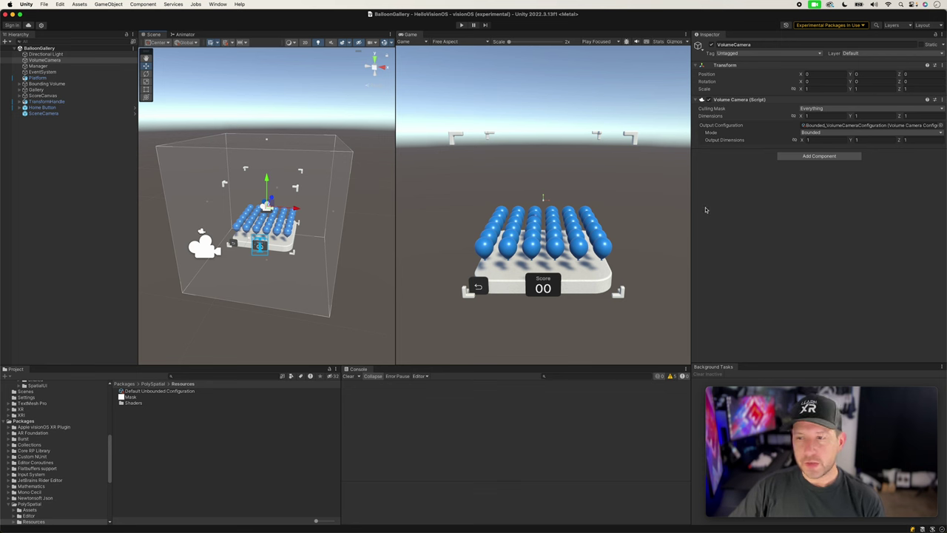
Run the BalloonGallery scene in Play mode and pop balloons across the platform in the Game view
click(461, 25)
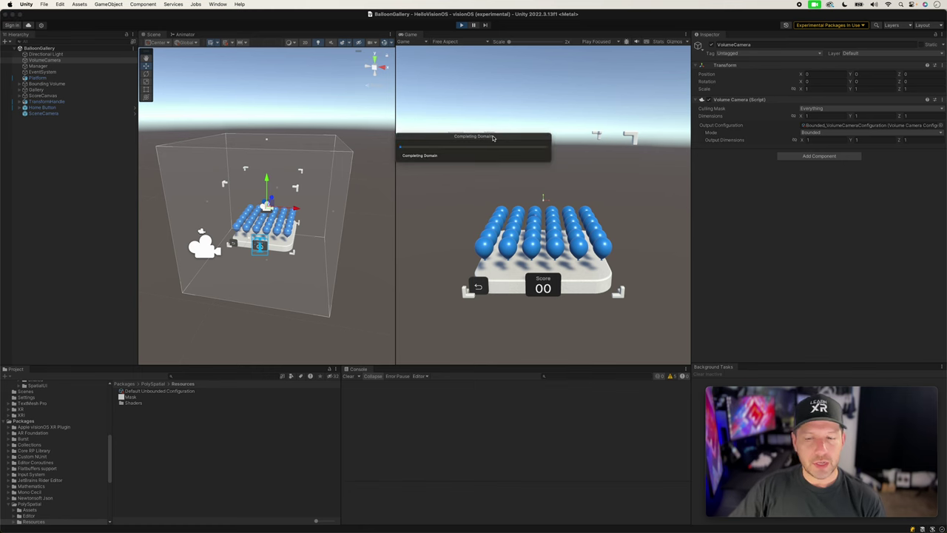
click(577, 226)
click(577, 225)
click(577, 226)
click(576, 223)
click(574, 221)
click(571, 216)
click(554, 231)
click(548, 238)
click(544, 238)
click(534, 233)
click(523, 228)
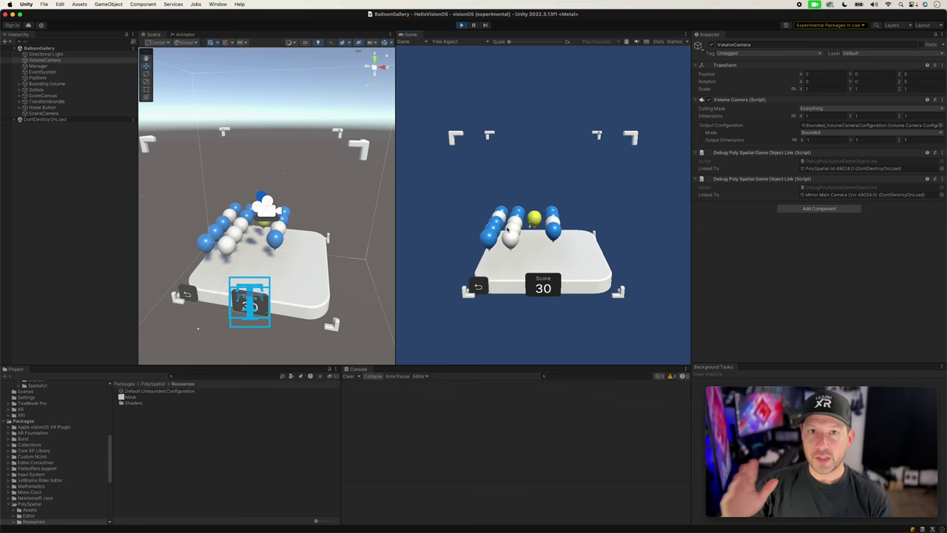
click(508, 233)
click(488, 236)
click(493, 231)
click(495, 223)
click(501, 219)
click(515, 219)
click(516, 221)
click(537, 219)
click(553, 221)
click(555, 221)
click(555, 215)
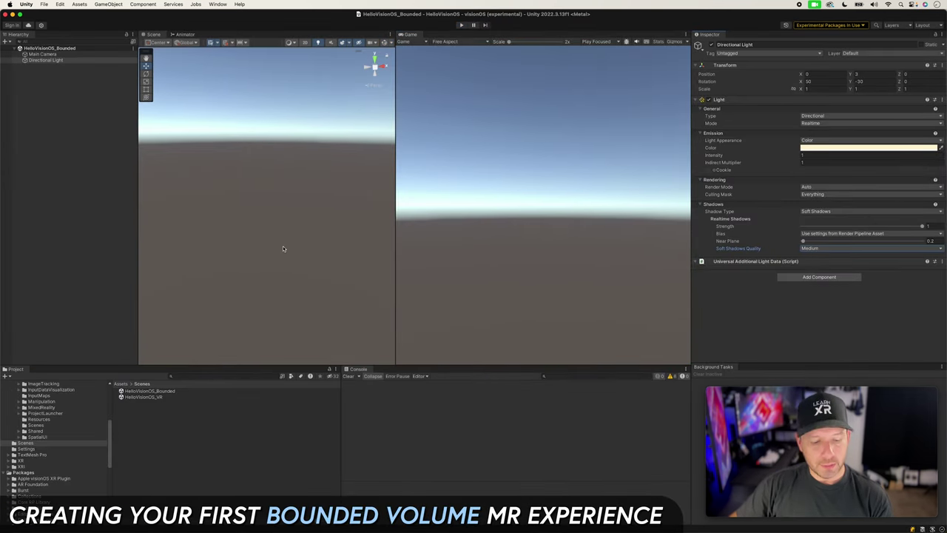
Show the XR Building Blocks overlay in the Scene view and add a Volume Camera to the HelloVisionOS_Bounded scene
click(283, 249)
key(grave)
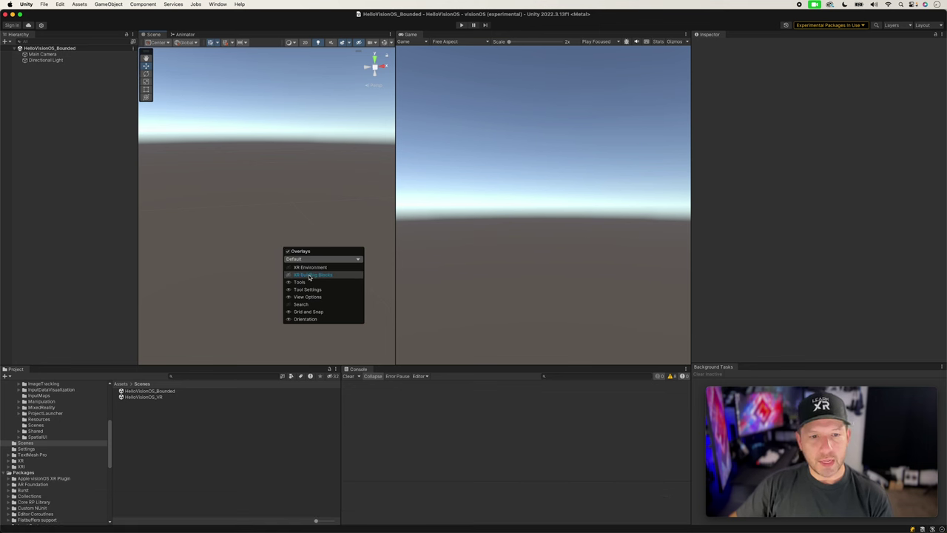
click(289, 274)
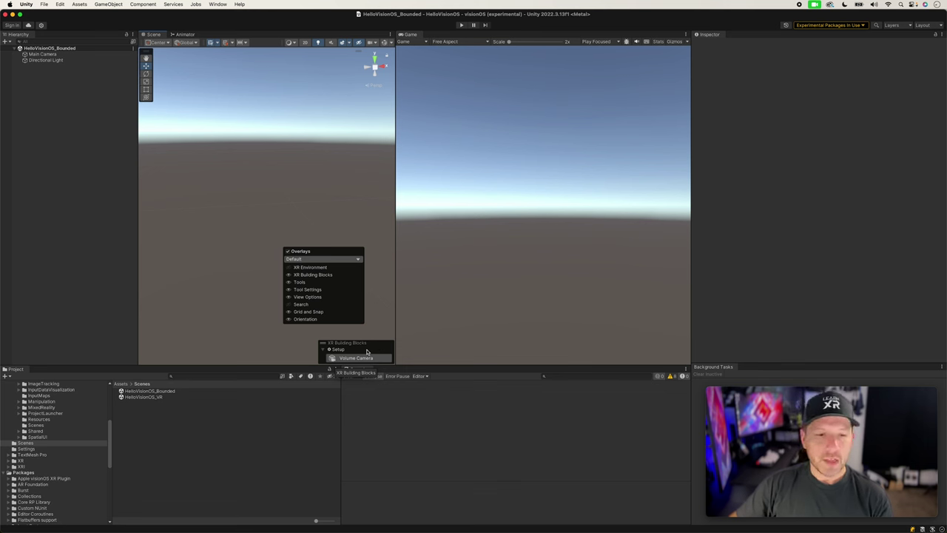
key(grave)
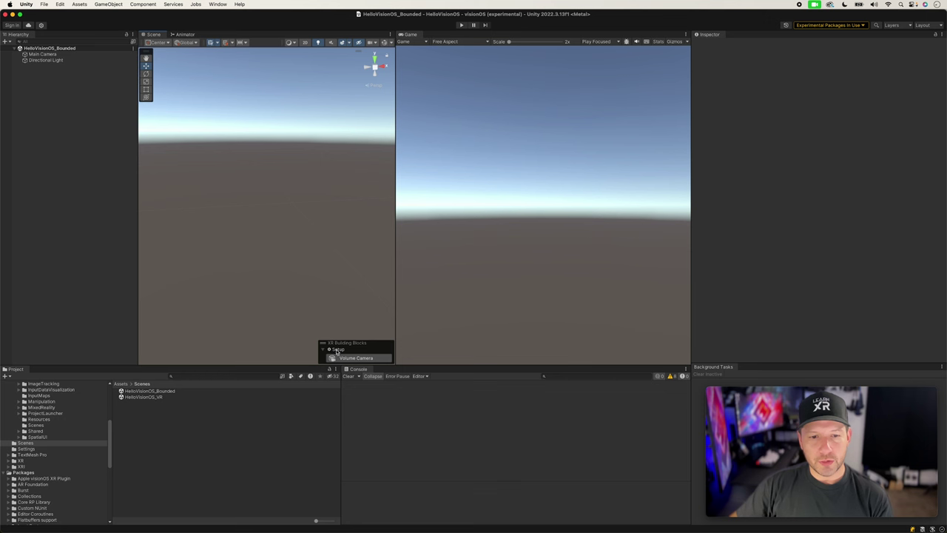
key(grave)
key(grave)
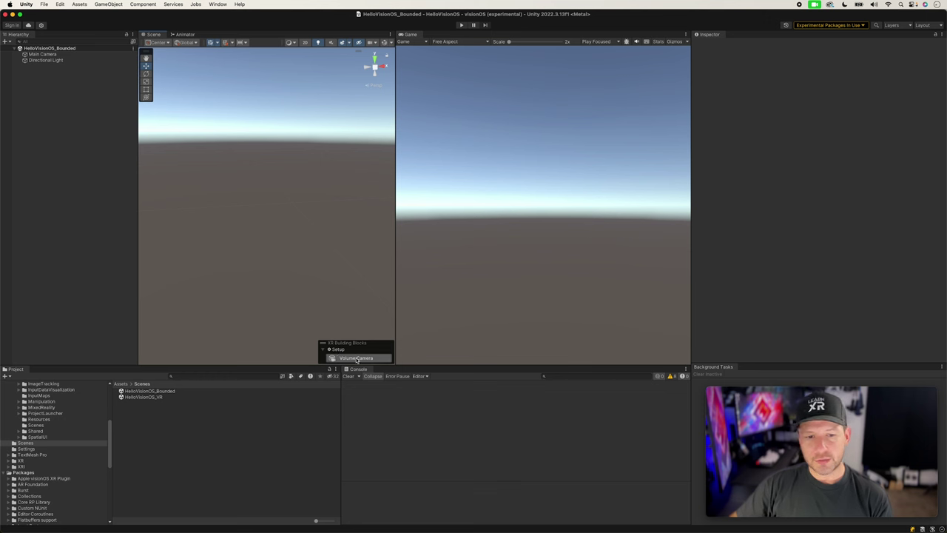
click(356, 359)
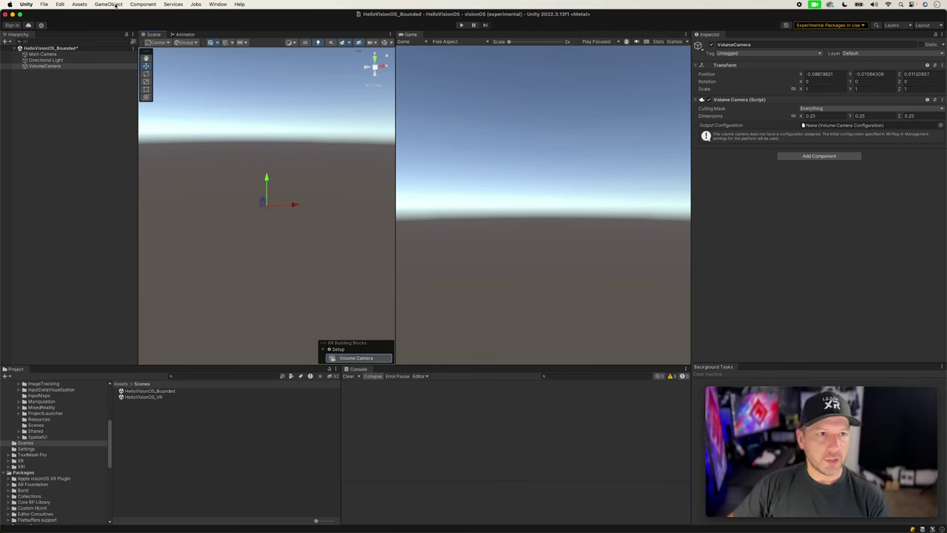
click(108, 4)
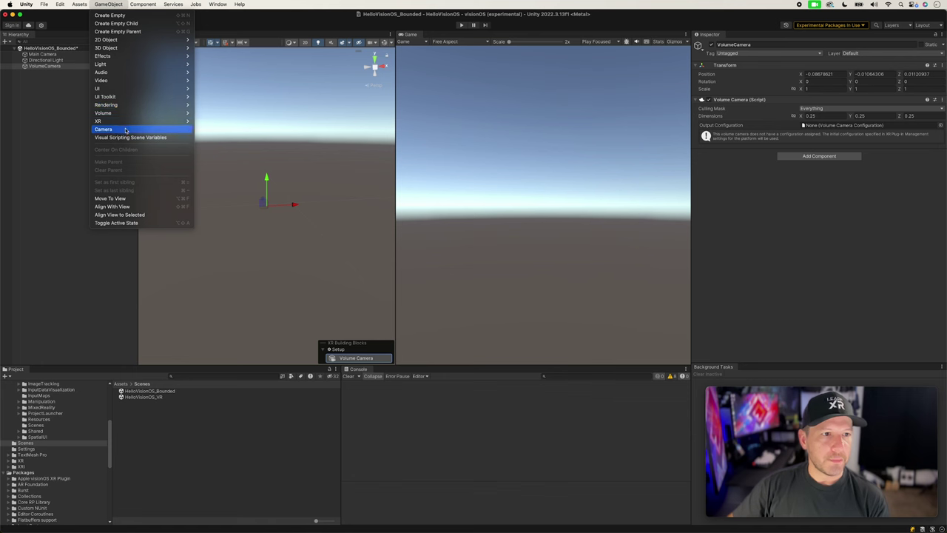
mouse_move(129, 117)
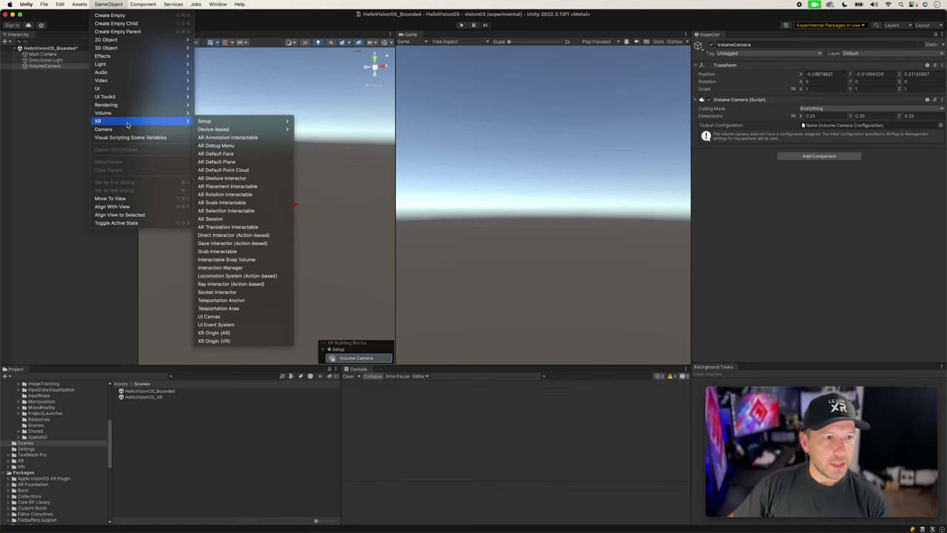
mouse_move(215, 123)
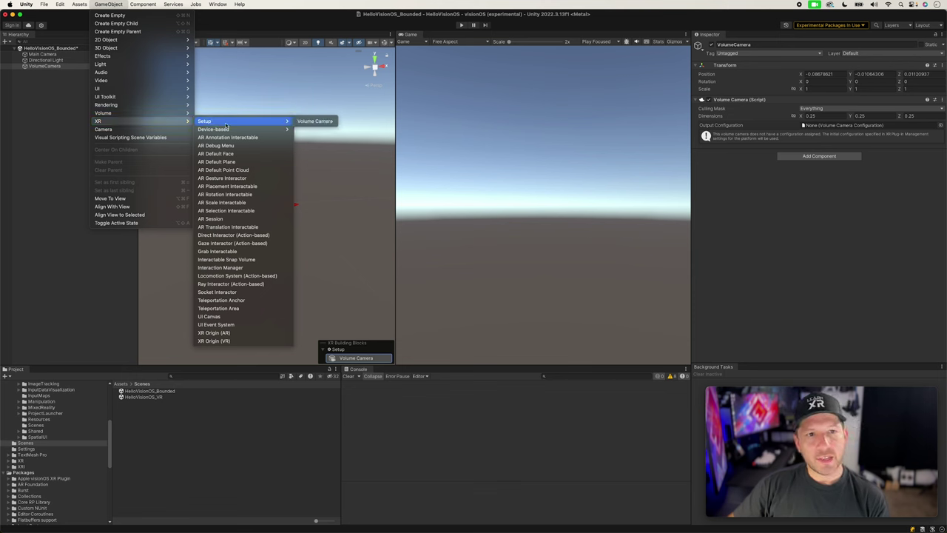
click(38, 110)
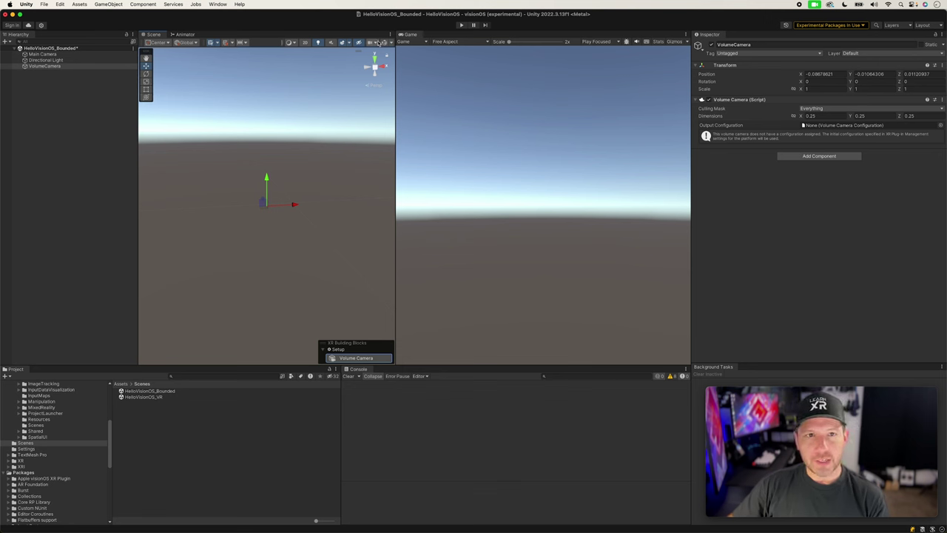
Set the VolumeCamera's position to 0, 0, 0
click(829, 75)
text(0)
key(Tab)
text(0)
key(Tab)
text(0)
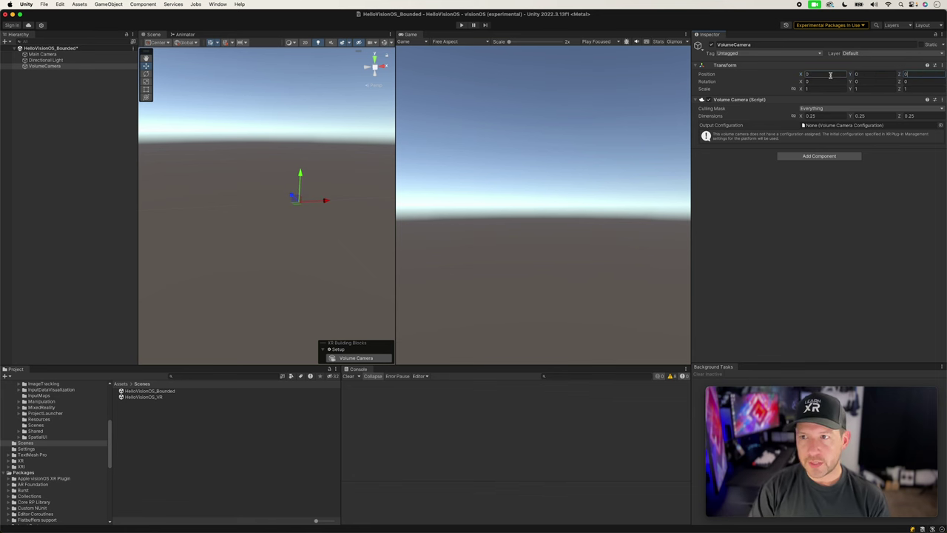
Create a PolySpatial Volume Camera Configuration asset in the Assets Resources folder and name it VolumeCameraConfiguration_Bounded
scroll(52, 414, up, 8)
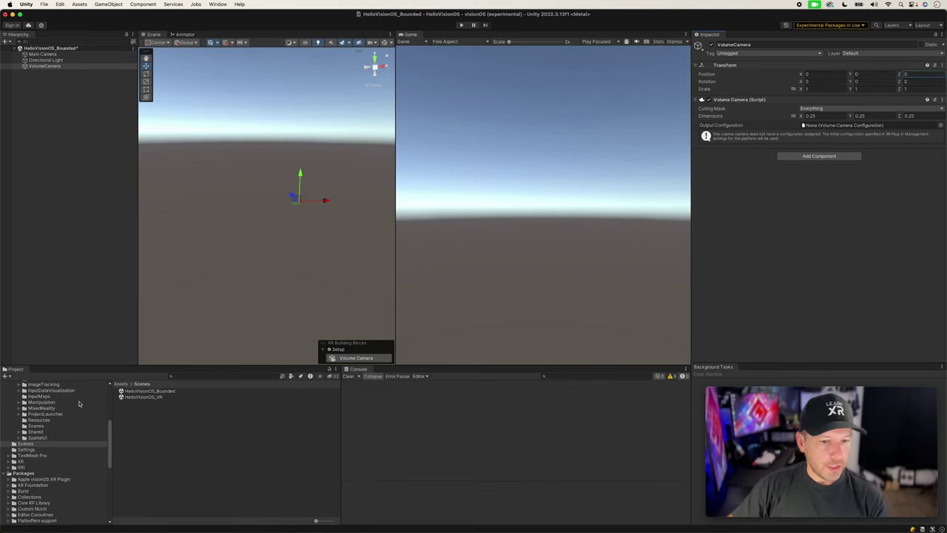
click(29, 412)
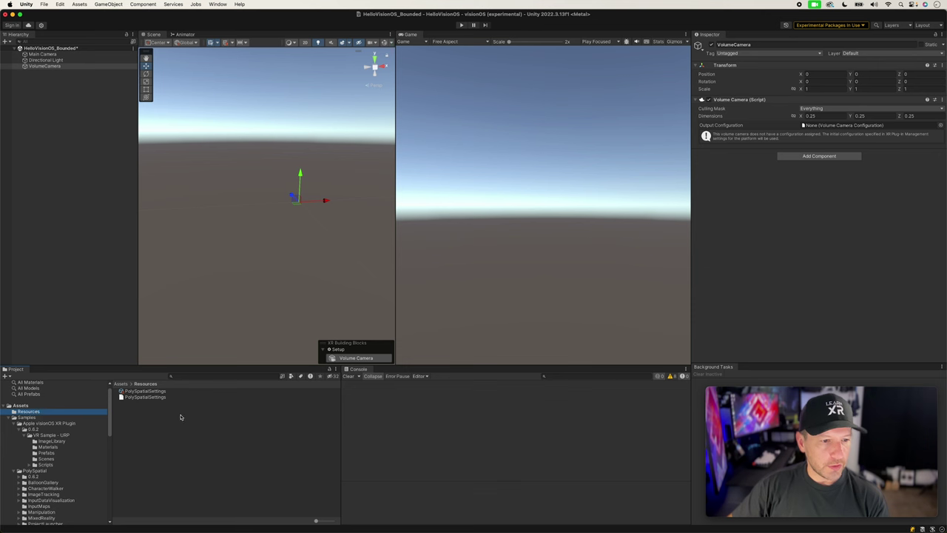
right_click(208, 417)
mouse_move(230, 290)
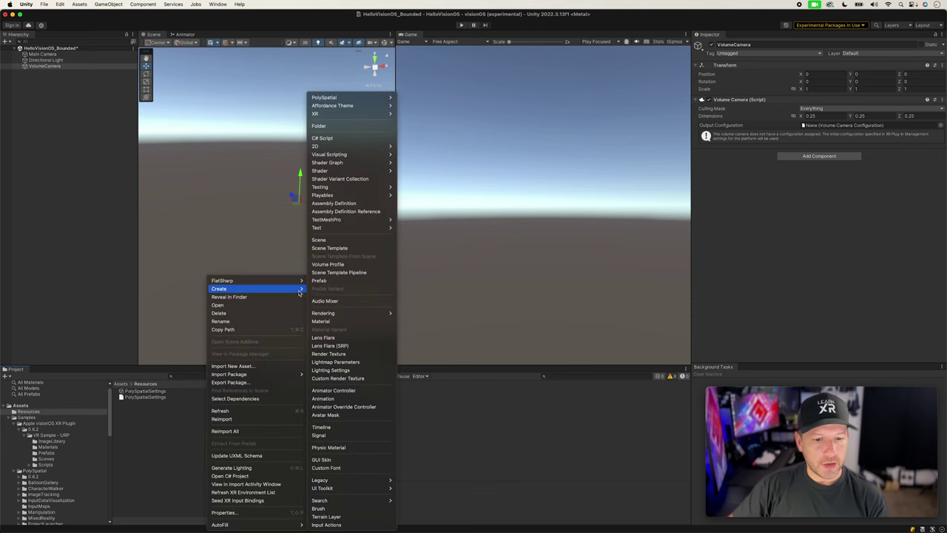
mouse_move(357, 98)
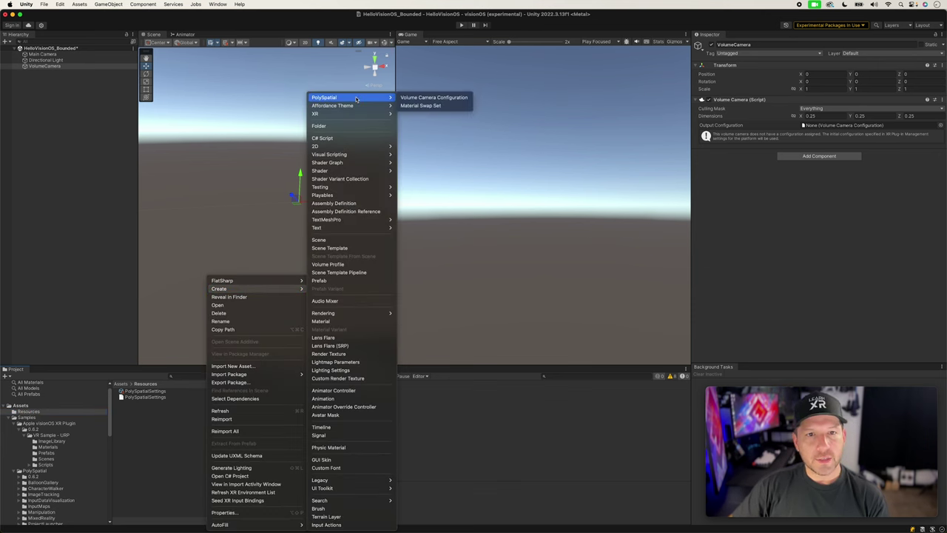
click(413, 98)
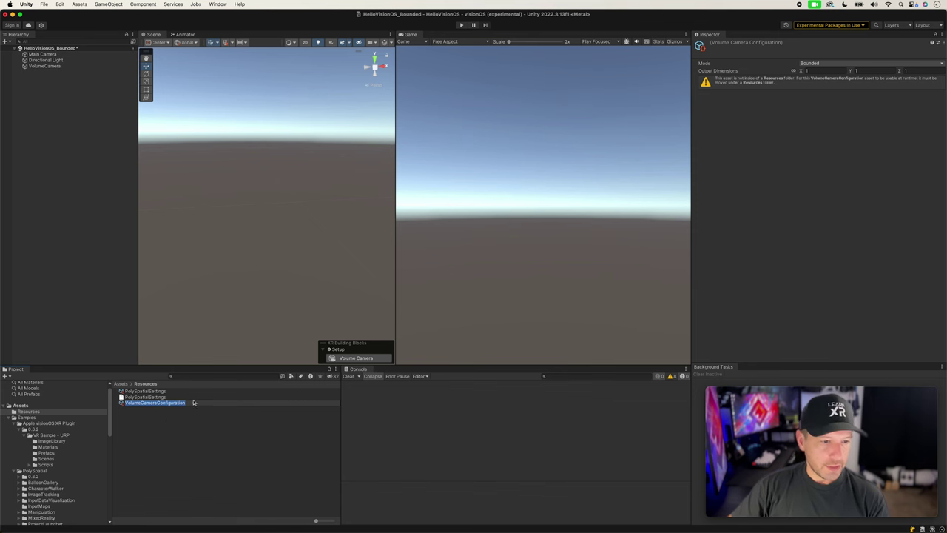
key(Return)
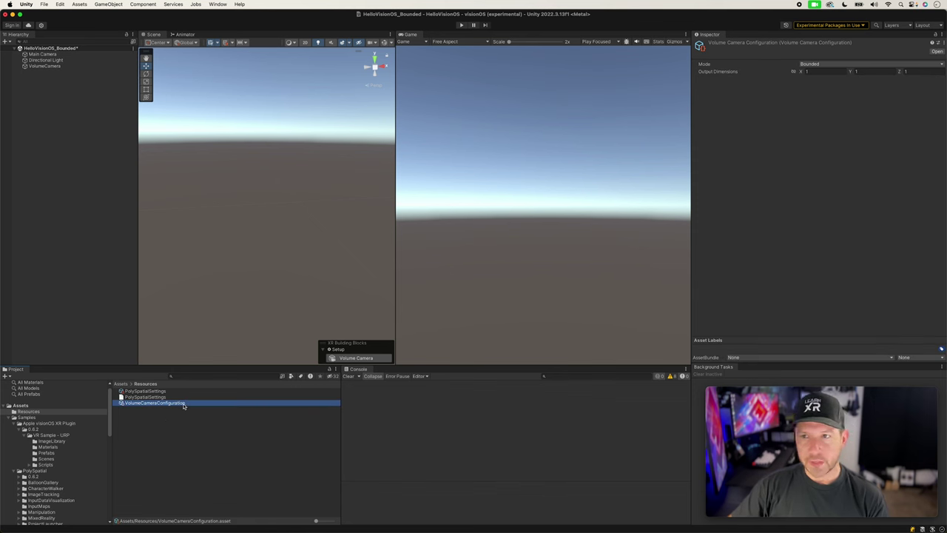
click(185, 405)
text(_Bounded)
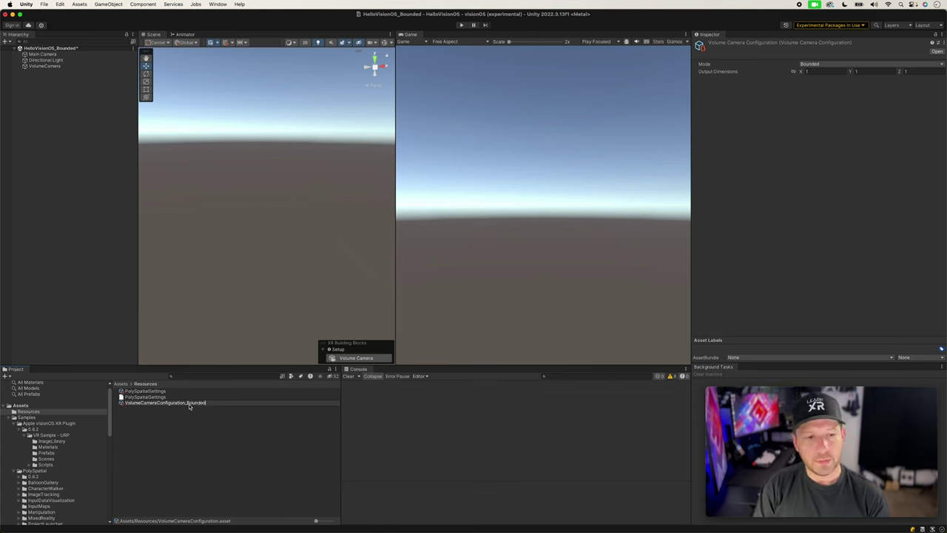
key(Return)
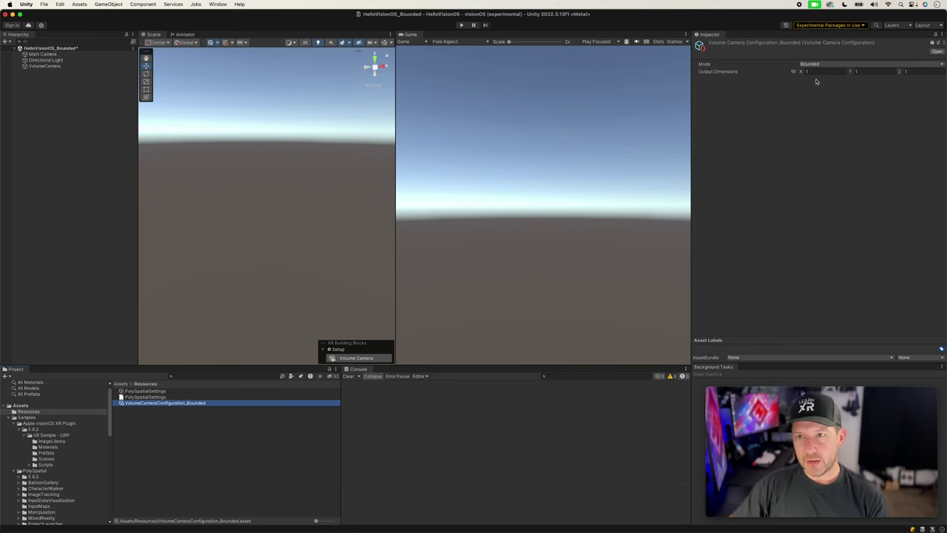
Assign the VolumeCameraConfiguration_Bounded asset as the VolumeCamera's output configuration
click(45, 66)
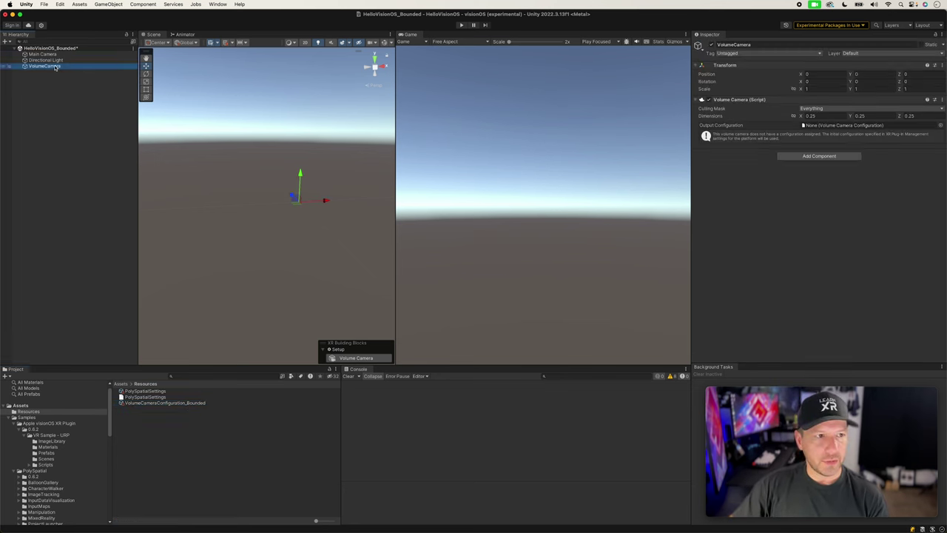
drag(190, 403, 834, 129)
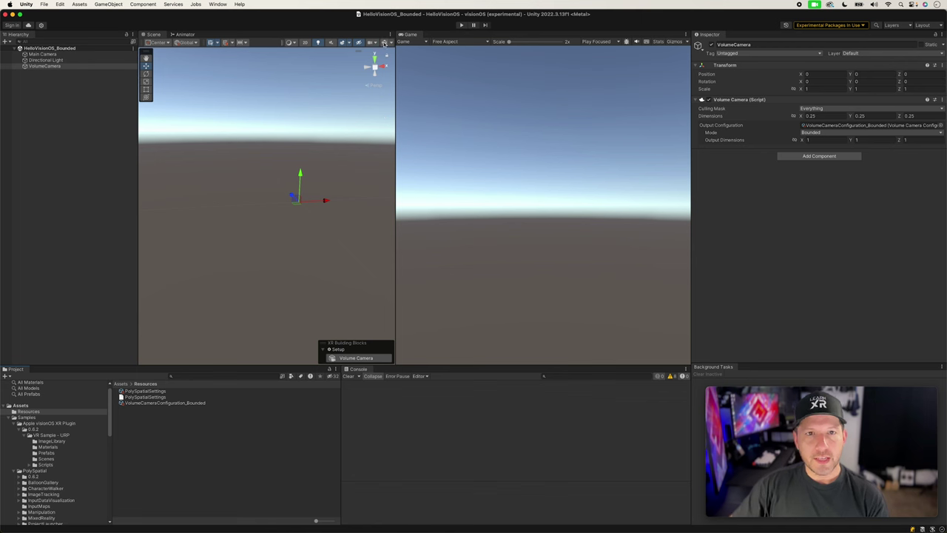
alt+drag(353, 124, 224, 161)
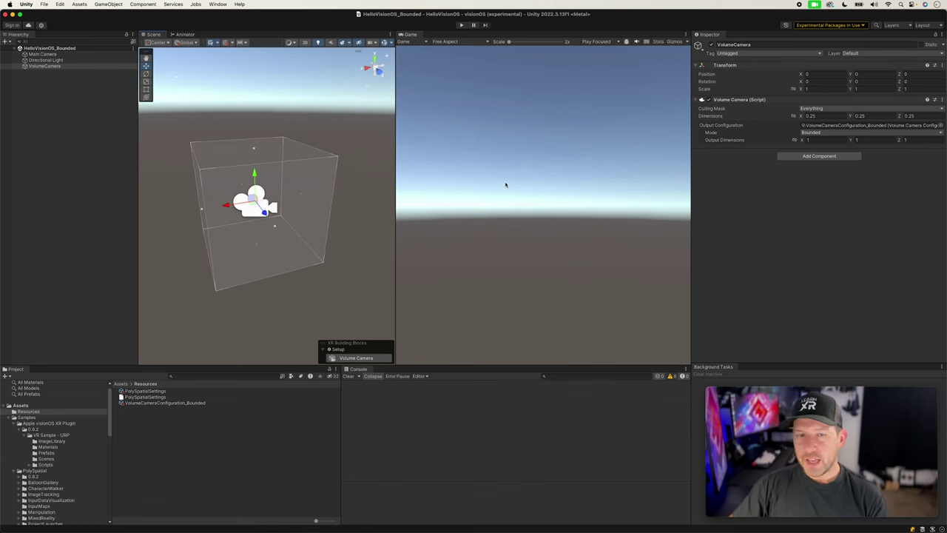
mouse_move(303, 198)
mouse_down()
mouse_move(275, 197)
mouse_move(310, 197)
mouse_move(300, 206)
mouse_up()
key(super+z)
drag(849, 117, 808, 120)
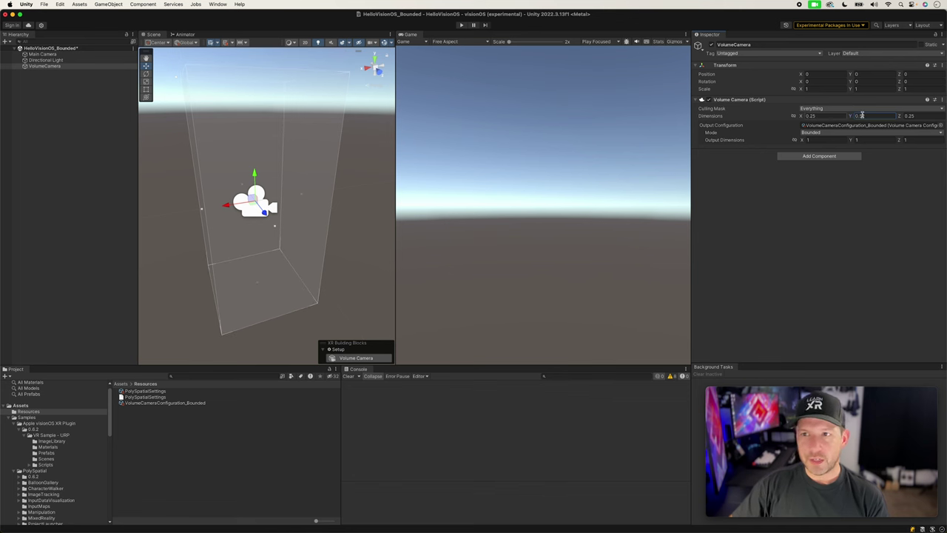
key(super+z)
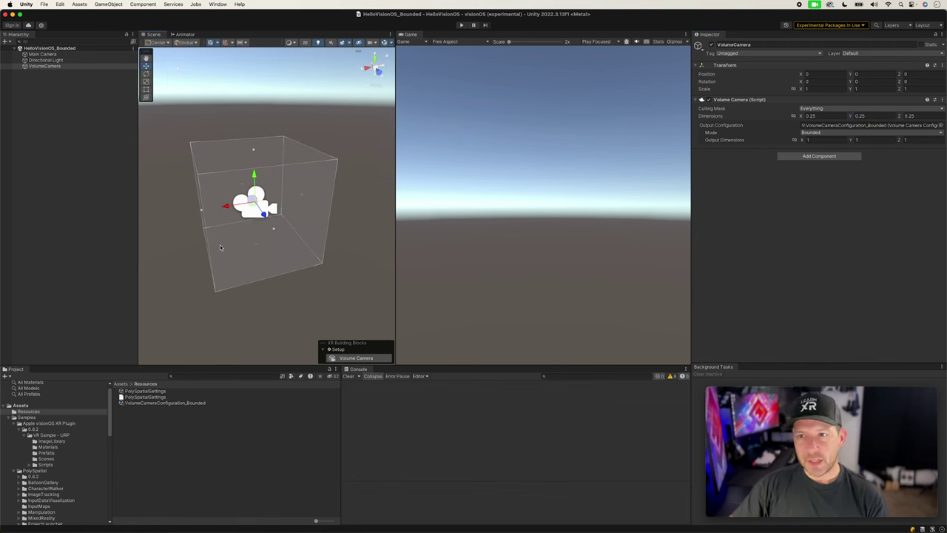
Add the Platform model from the PolySpatial samples' Shared/Models folder to the HelloVisionOS_Bounded scene
click(50, 55)
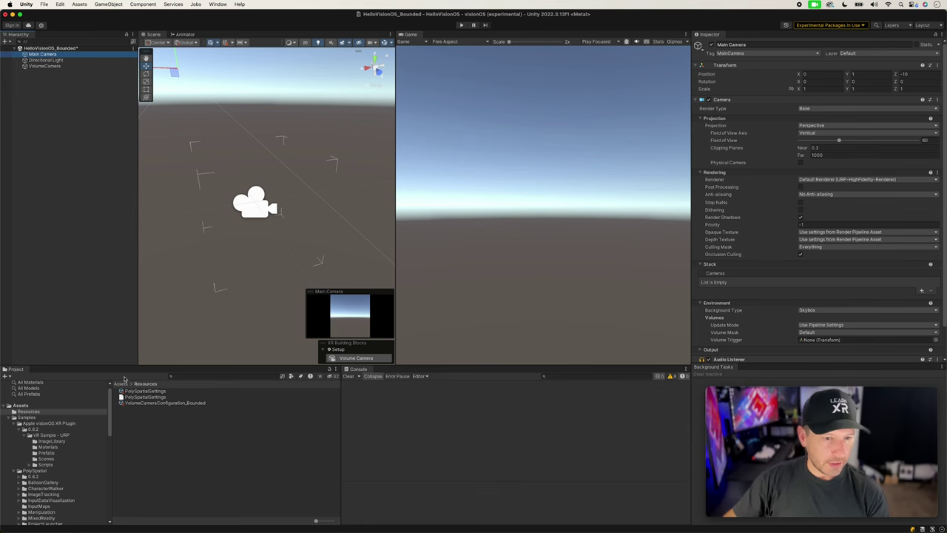
scroll(74, 452, down, 3)
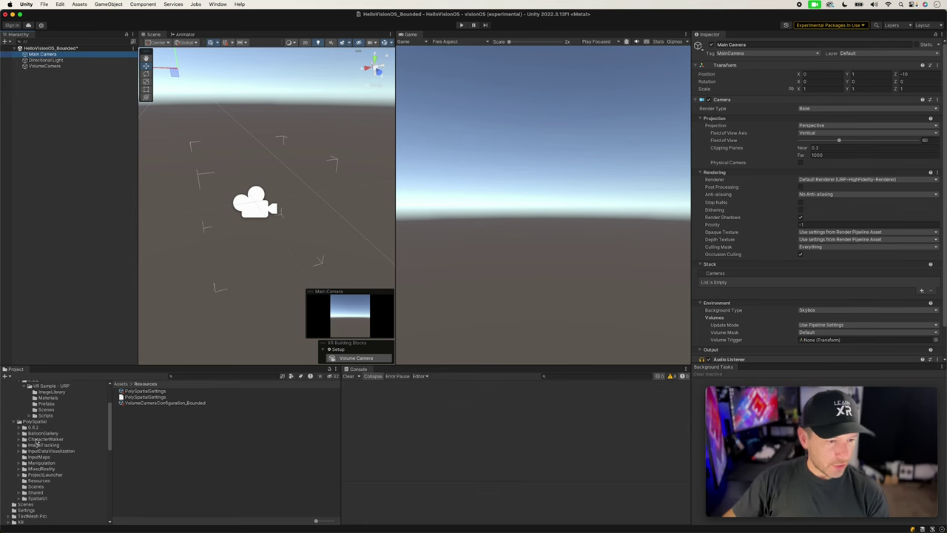
click(43, 481)
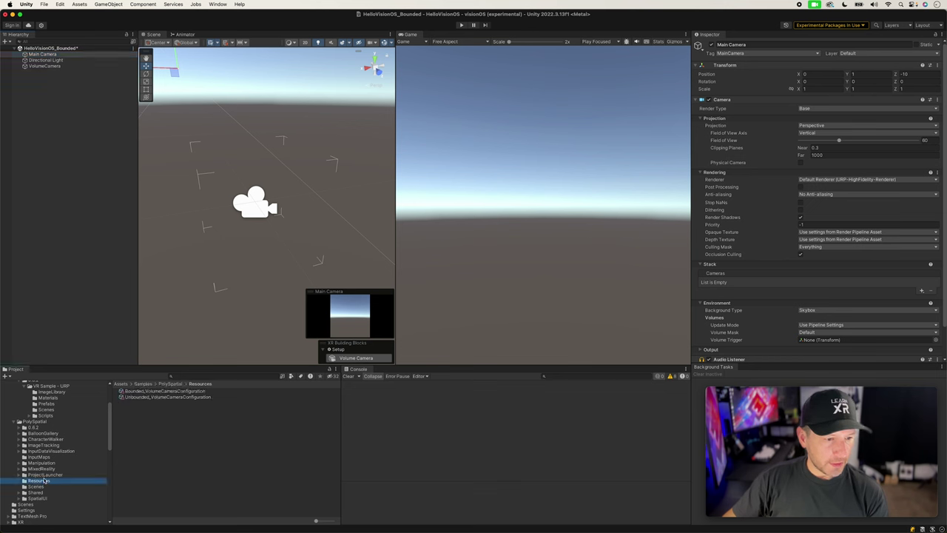
scroll(72, 455, down, 2)
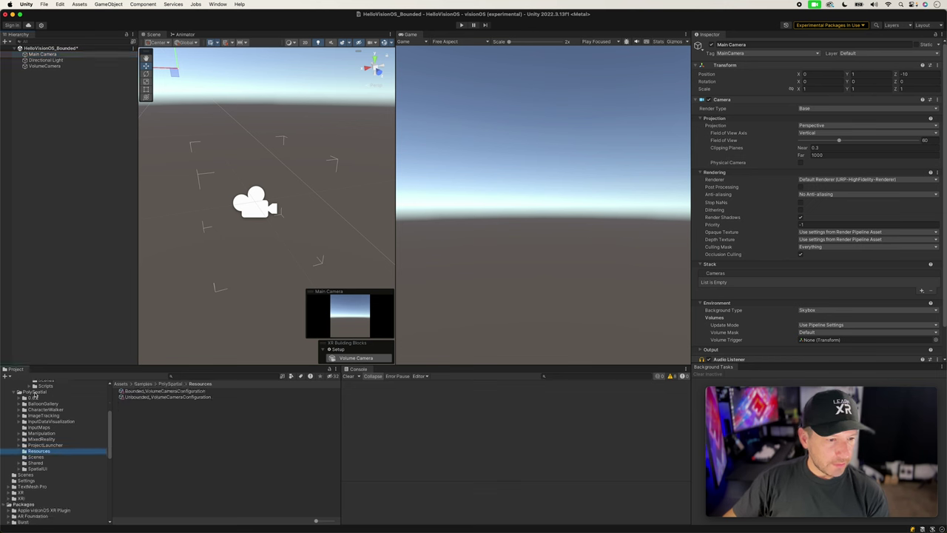
click(36, 462)
click(19, 463)
scroll(44, 448, down, 3)
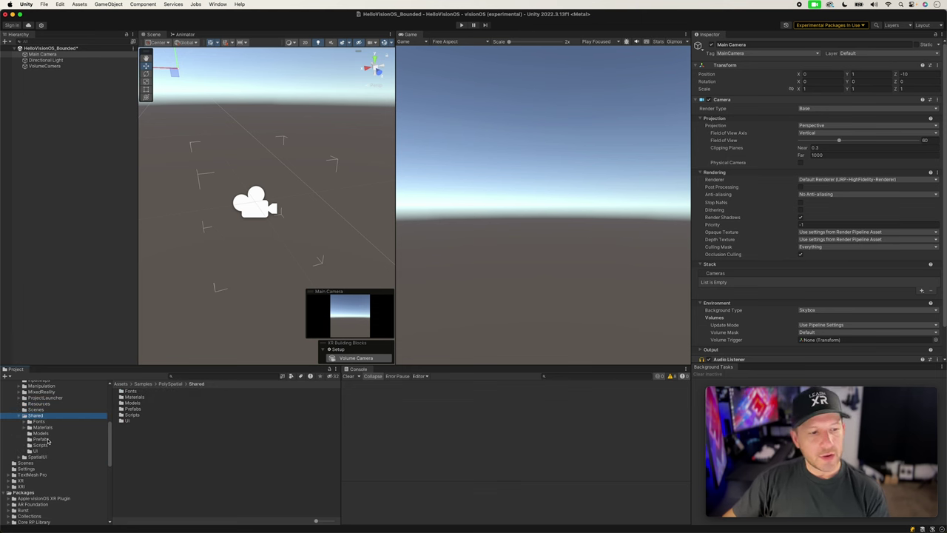
click(41, 439)
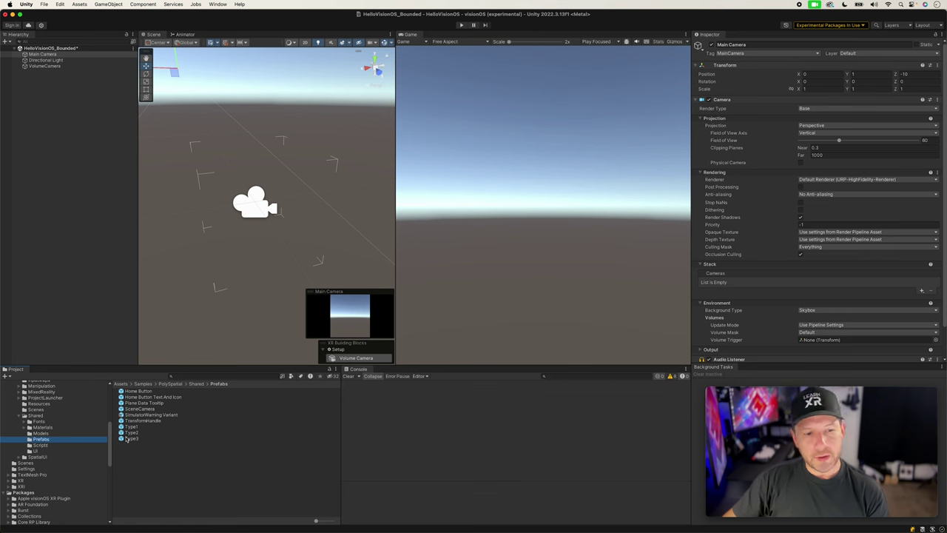
click(43, 433)
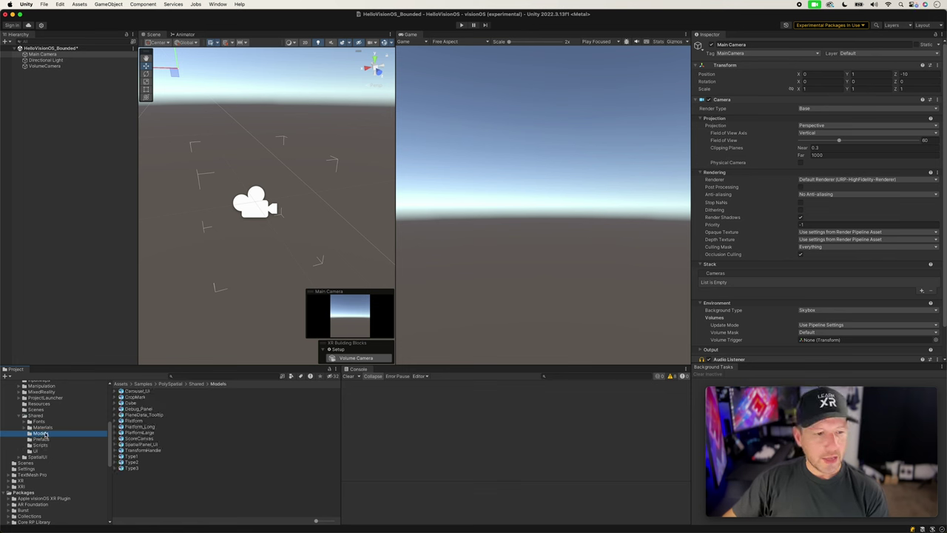
drag(128, 422, 44, 134)
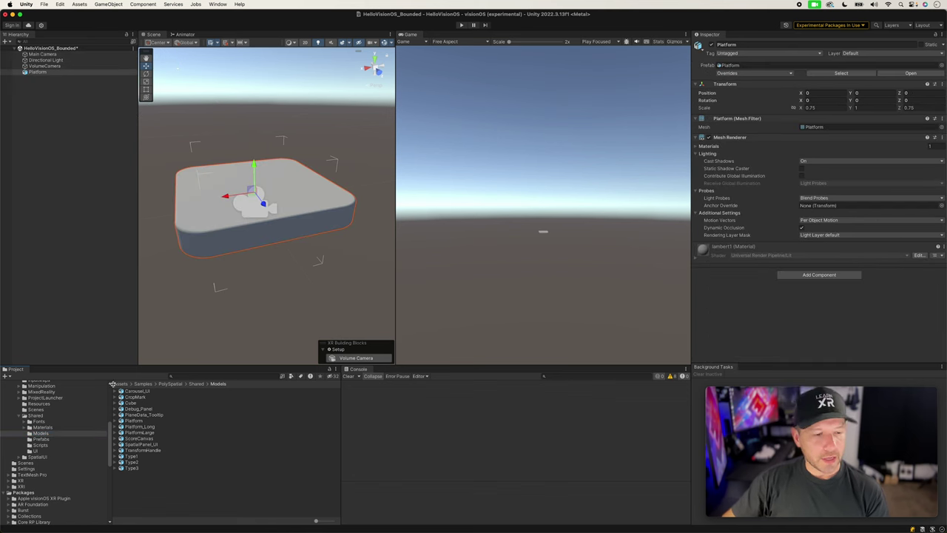
Apply the Platform material from the samples' Shared/Materials/Environment folder to the Platform object and inspect its surface up close
click(43, 428)
double_click(132, 392)
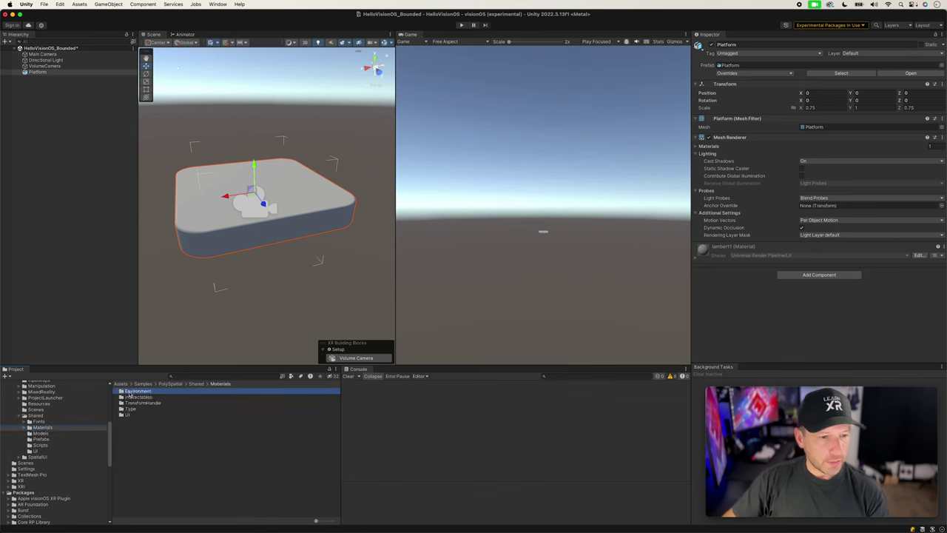
drag(145, 394, 234, 307)
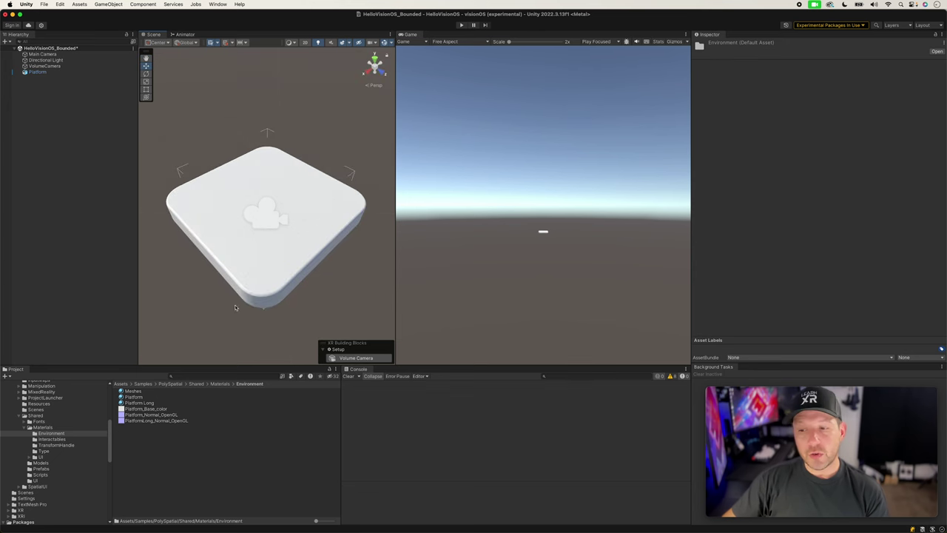
click(255, 198)
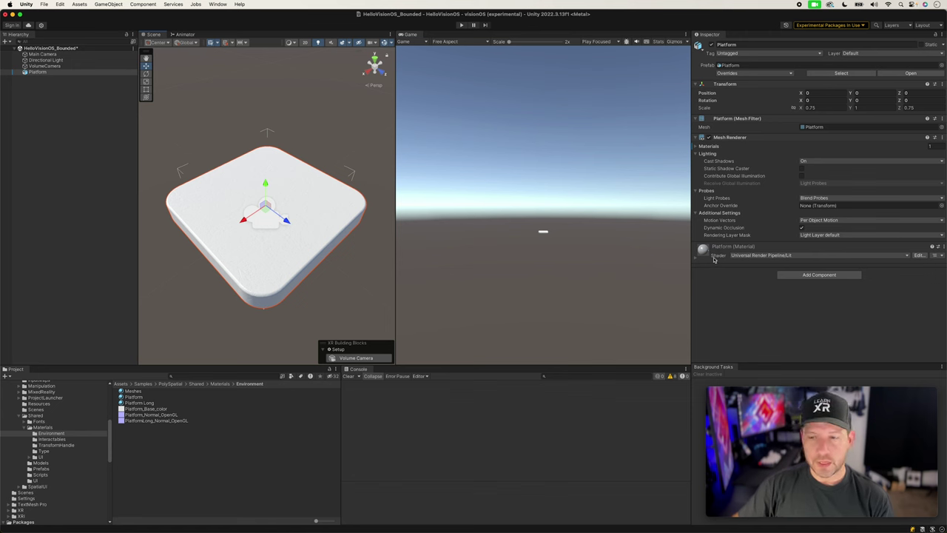
scroll(332, 220, up, 8)
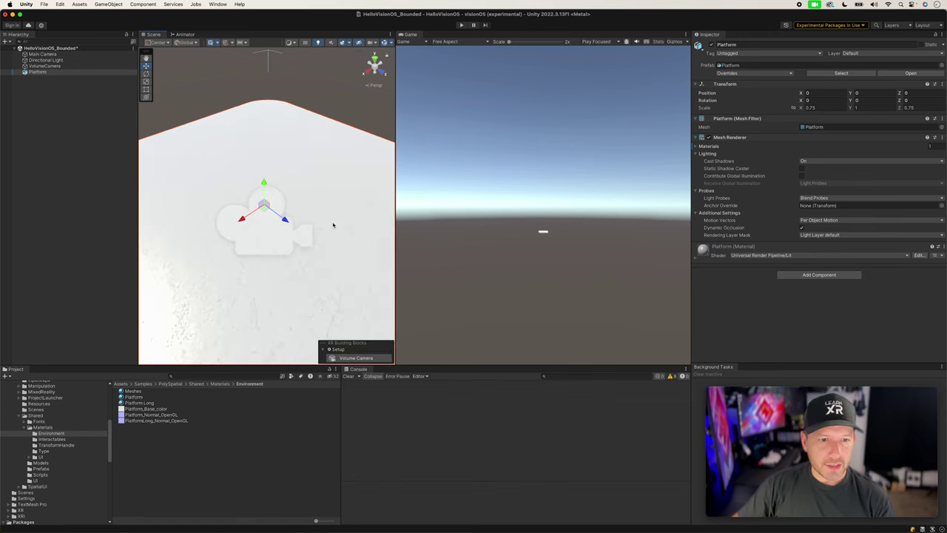
scroll(323, 244, down, 2)
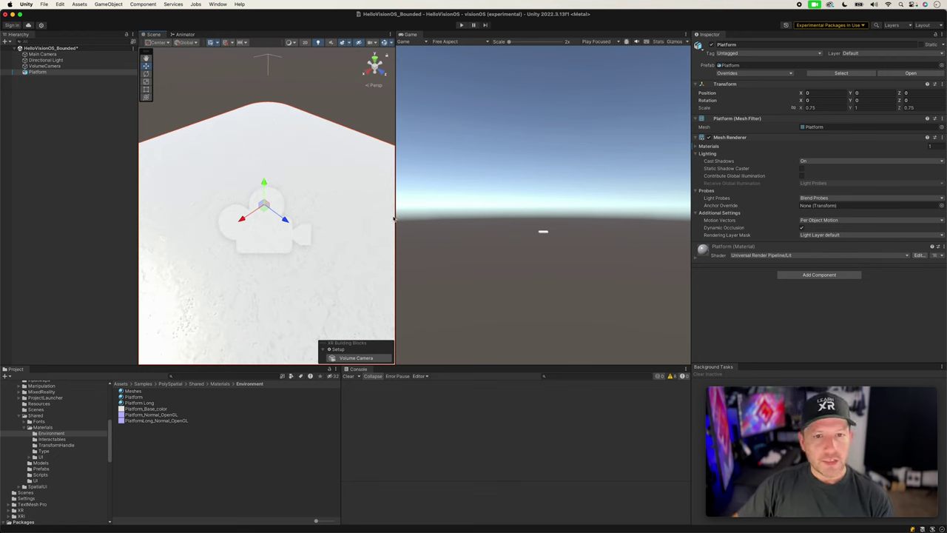
Widen the Scene view and, looking from the front, move the Platform down below the volume camera
drag(398, 218, 440, 212)
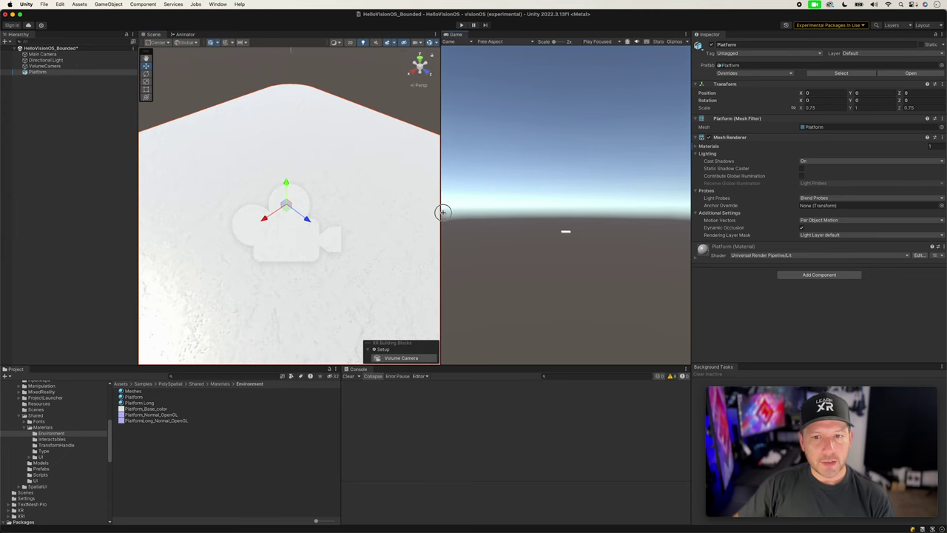
scroll(351, 221, down, 3)
scroll(351, 220, down, 2)
alt+drag(347, 220, 352, 148)
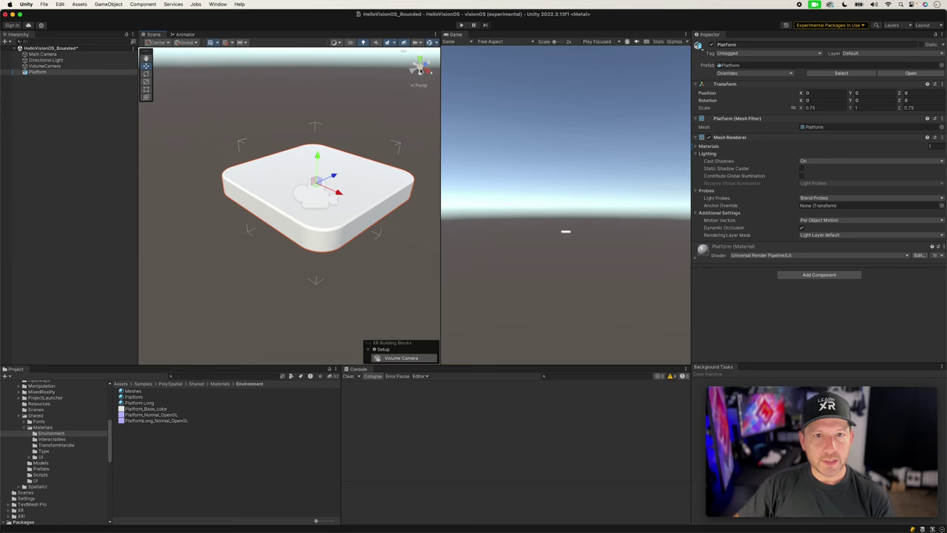
click(426, 71)
click(422, 67)
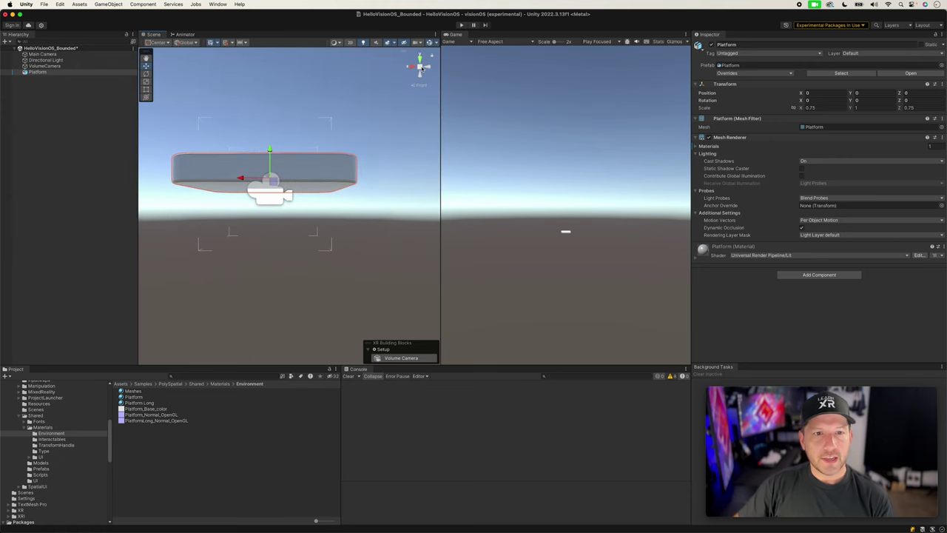
click(420, 67)
drag(269, 147, 267, 200)
Set the VolumeCamera's dimensions to 0.5, 0.5, 0.5
click(267, 197)
click(824, 116)
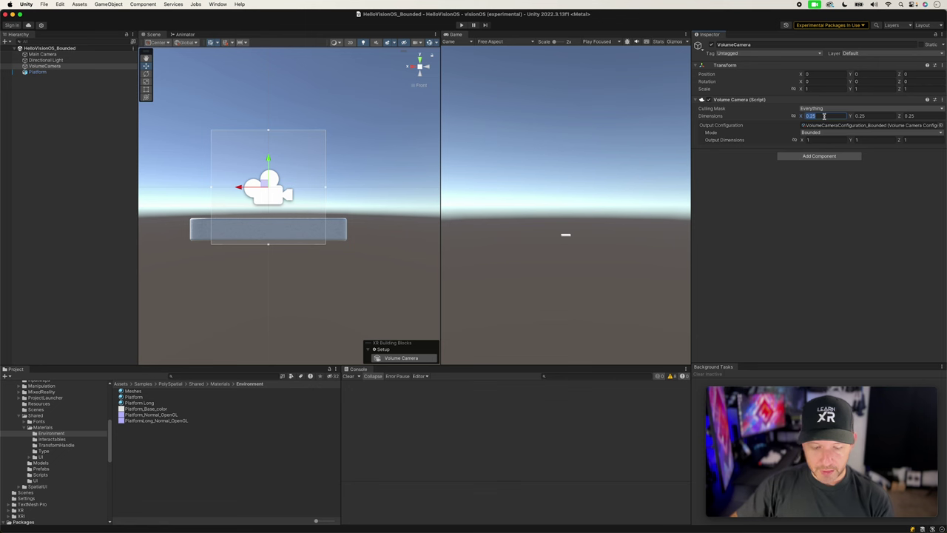
text(.5)
key(Tab)
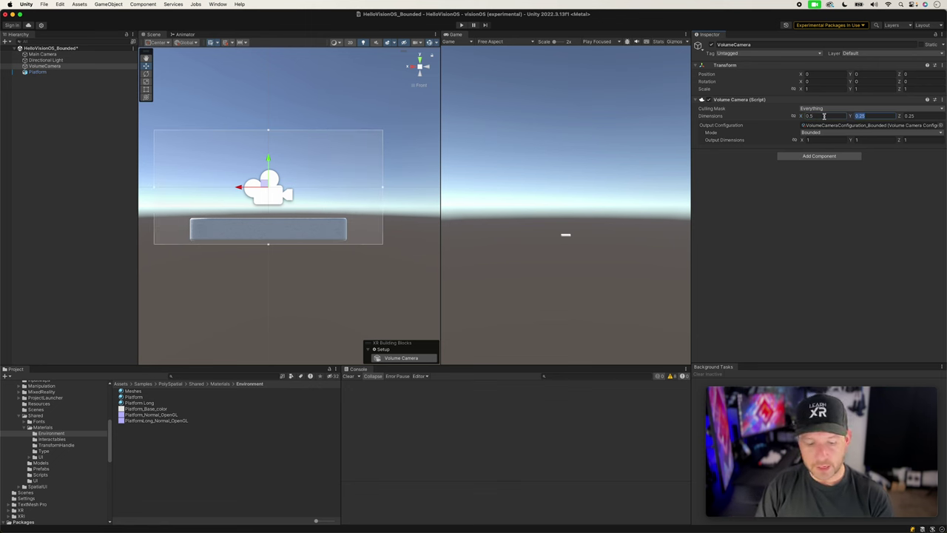
text(.5)
key(Tab)
text(.5)
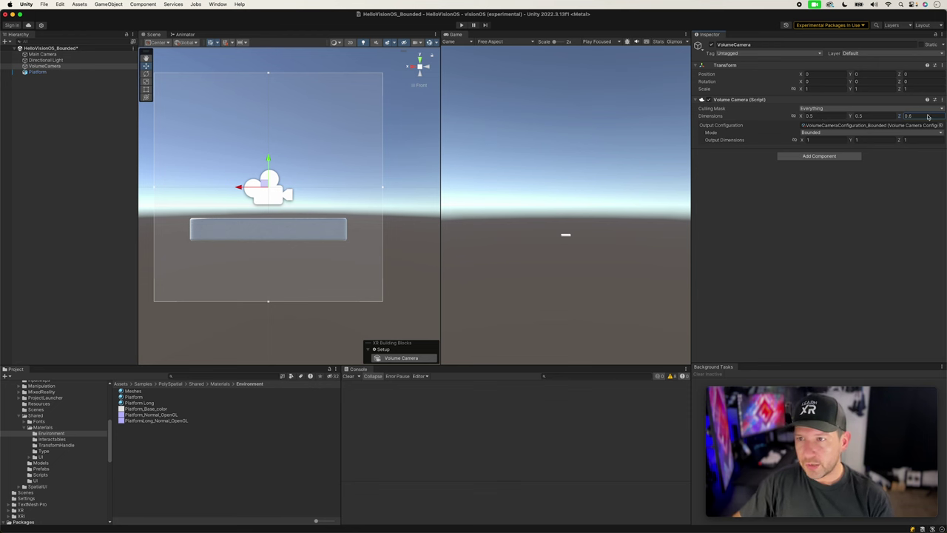
key(Return)
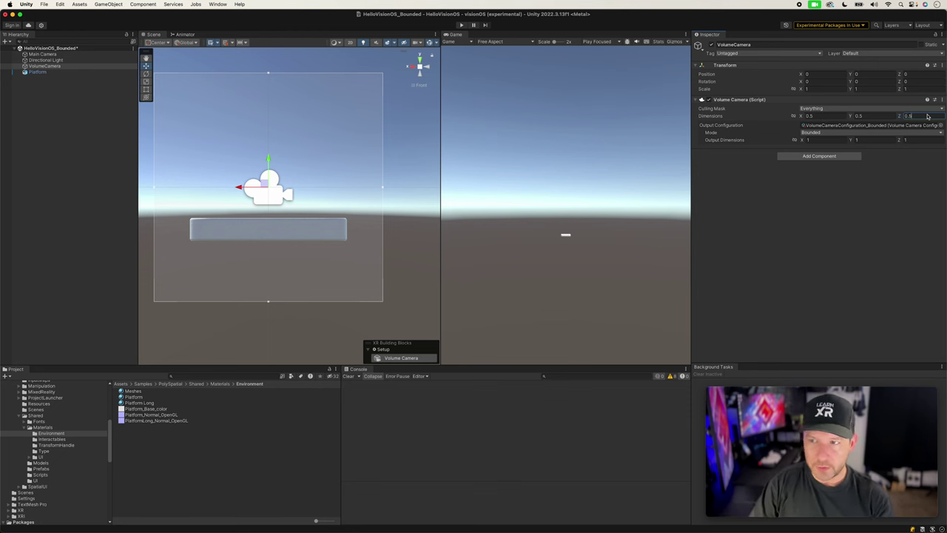
Lower the Platform inside the enlarged volume to about Y -0.167 and check its placement within the bounds
click(52, 71)
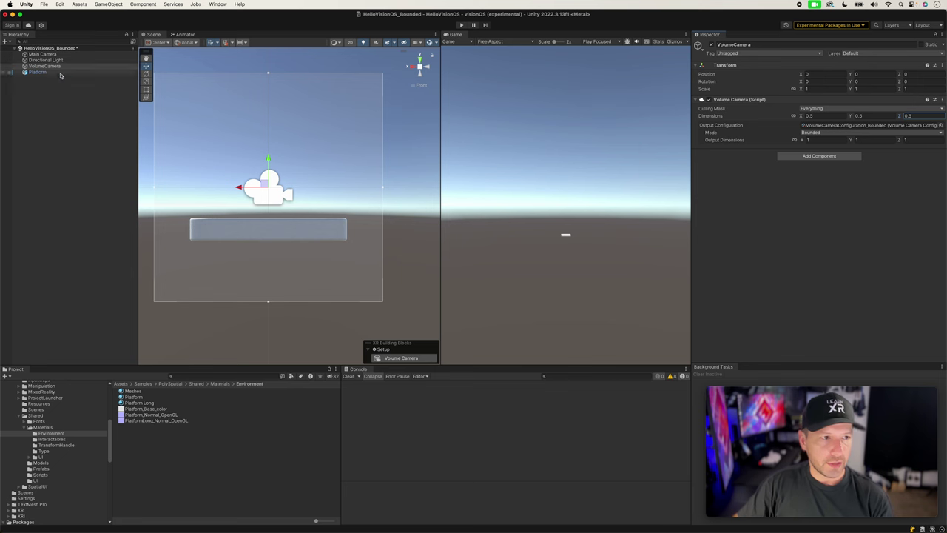
drag(267, 200, 268, 222)
drag(419, 67, 429, 85)
click(46, 54)
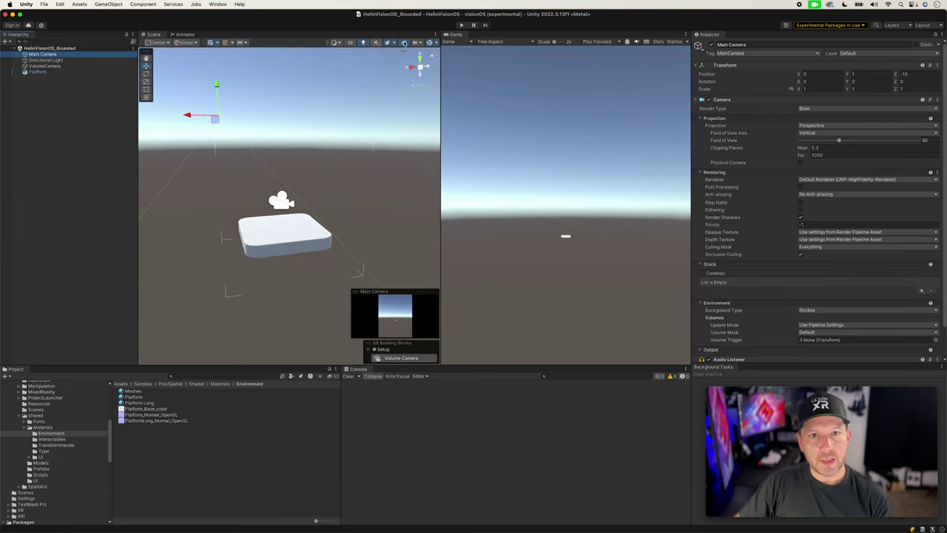
scroll(398, 92, down, 5)
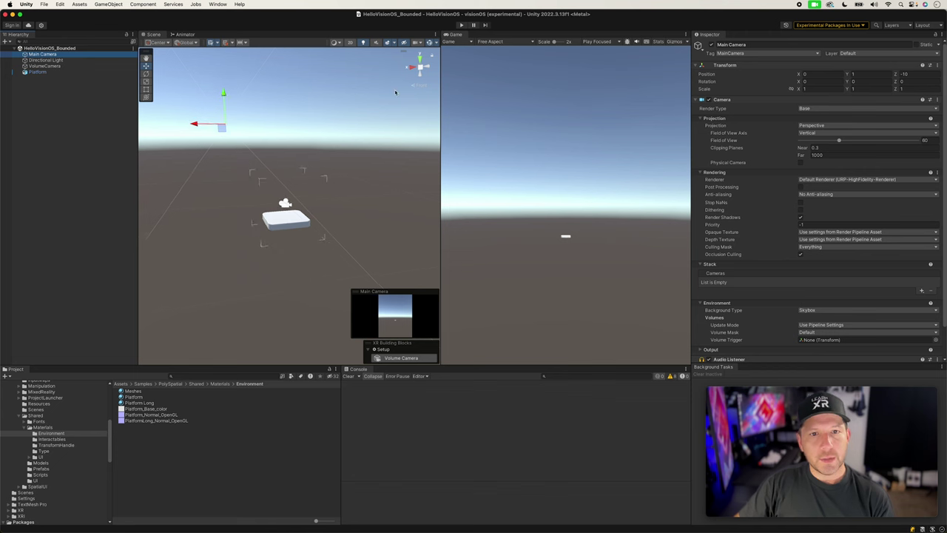
click(44, 66)
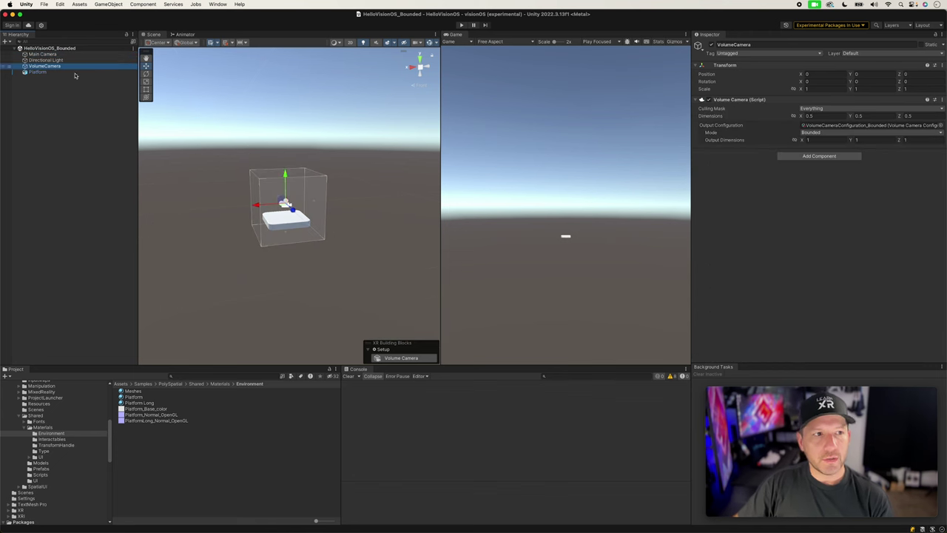
alt+drag(185, 163, 321, 187)
scroll(304, 191, up, 5)
Set the Platform's scale to 1, 0.75, 1
click(311, 252)
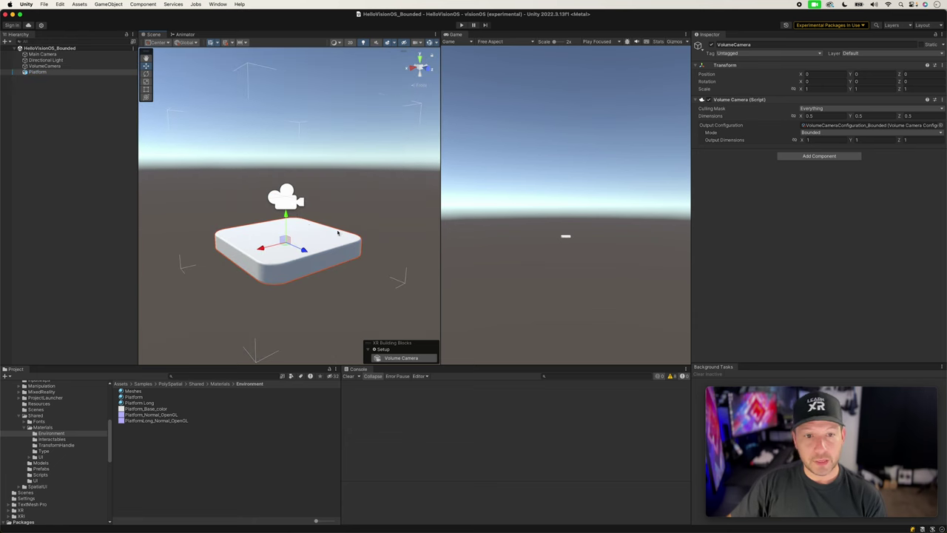
text(1)
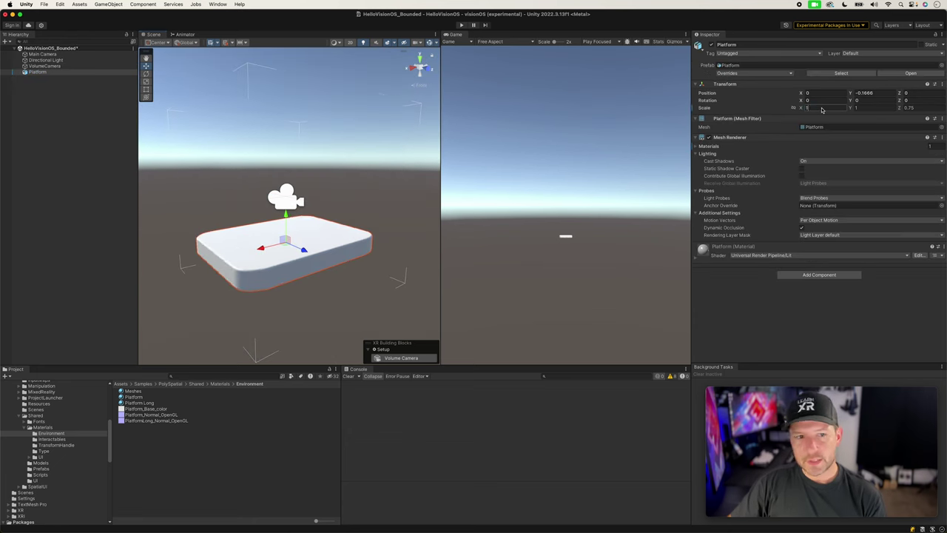
click(916, 107)
text(1)
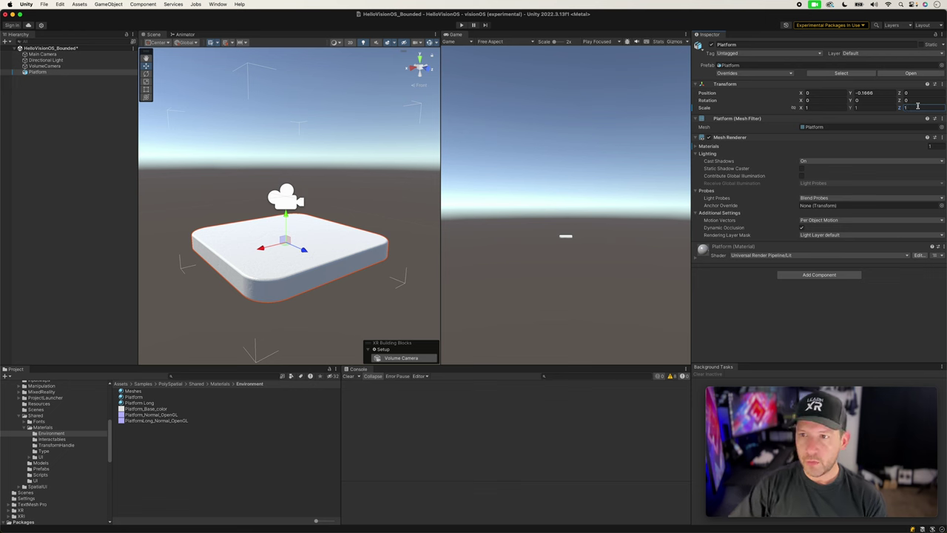
click(874, 108)
text(0.75)
Move the Platform down to about Y -0.218, near the bottom of the volume, and check it against the volume bounds
alt+drag(311, 192, 299, 155)
drag(276, 226, 275, 235)
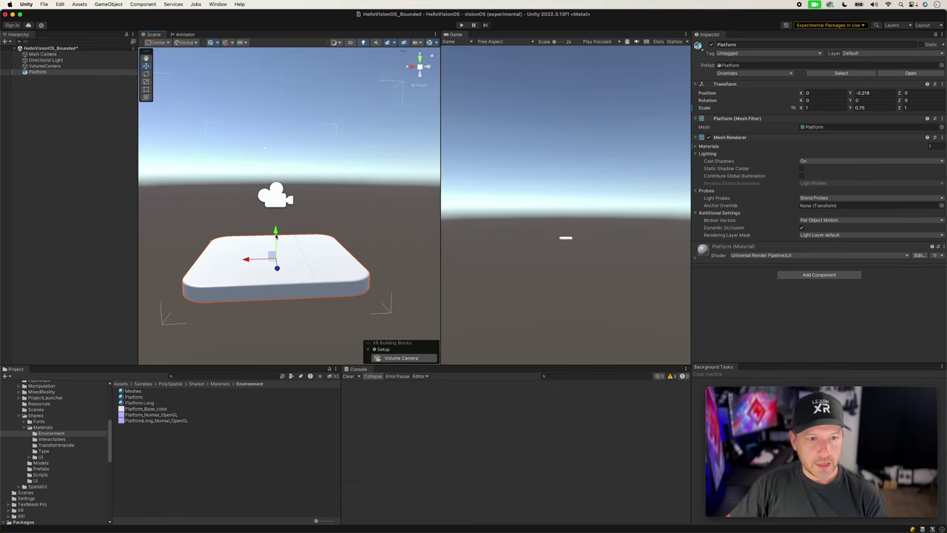
click(285, 200)
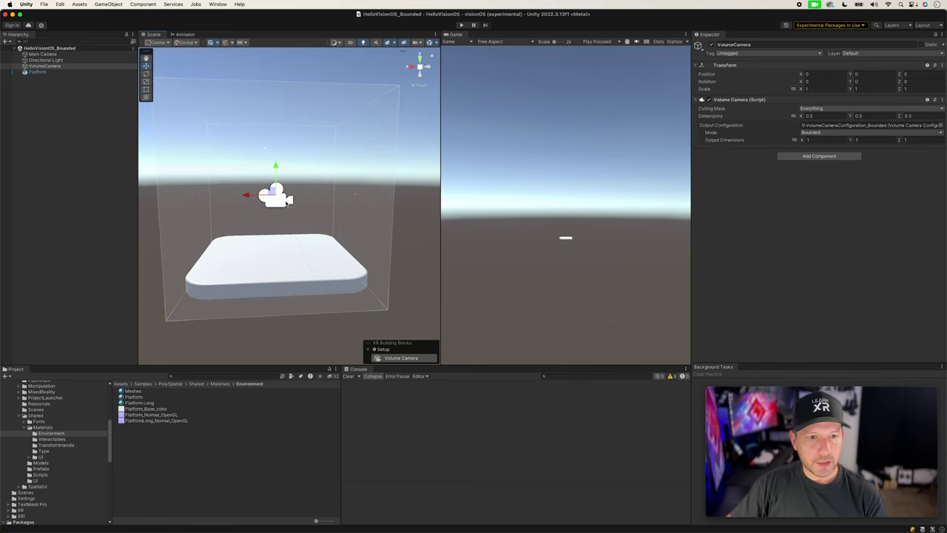
Set the Main Camera's Z position to 0.5 and compare its placement with the Platform and the VolumeCamera
click(42, 54)
scroll(325, 202, down, 2)
alt+drag(326, 202, 636, 194)
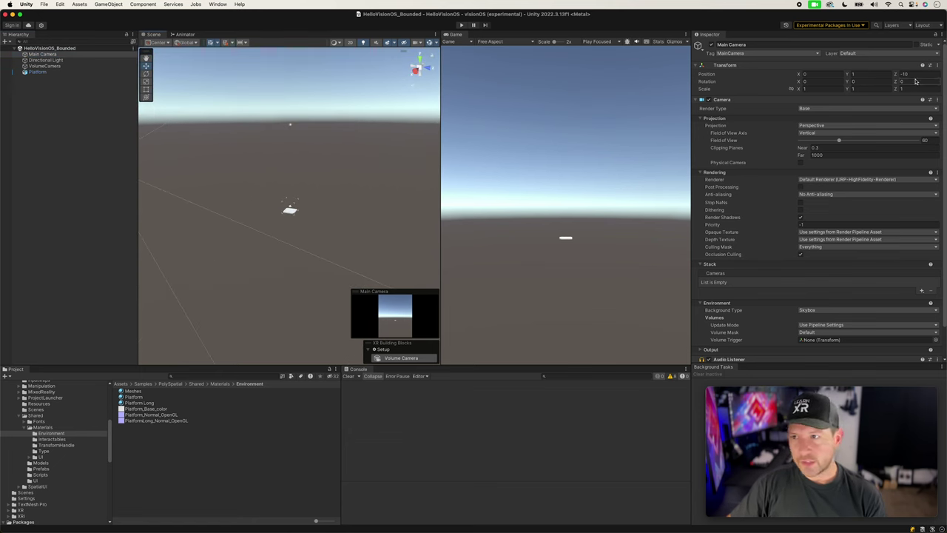
text(-3)
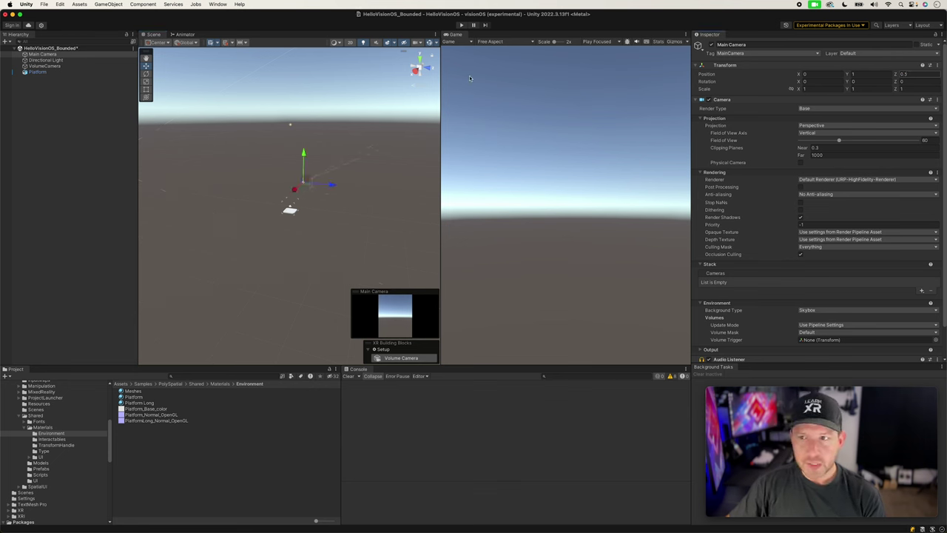
click(62, 73)
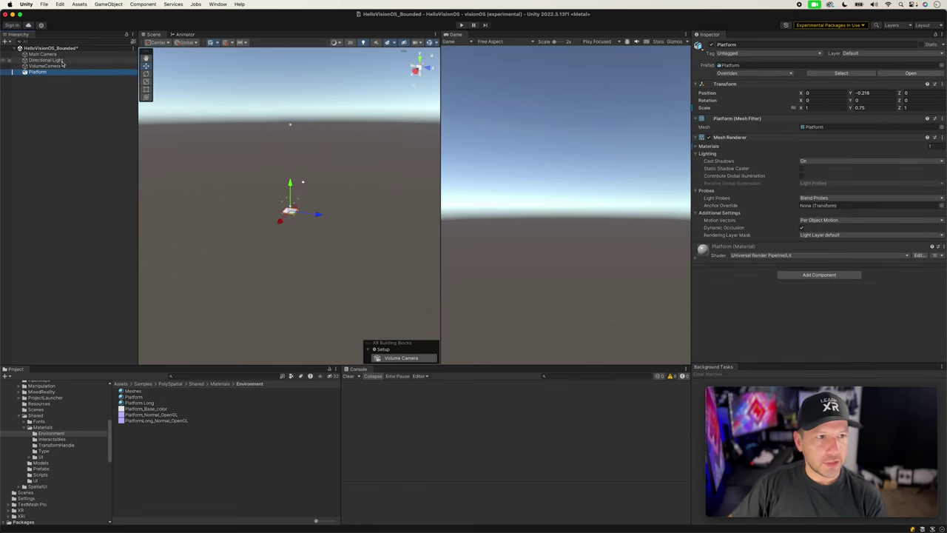
click(63, 66)
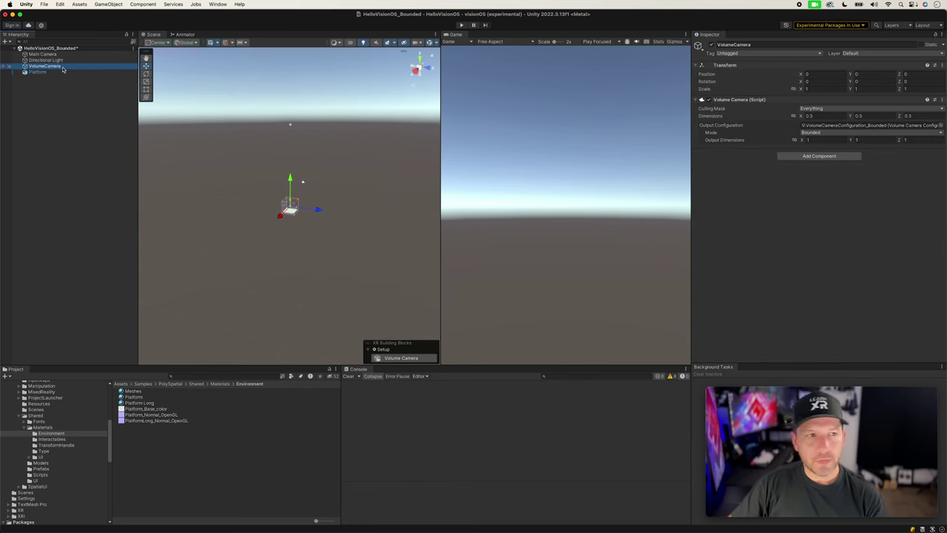
Set the Main Camera's Y position to 0 and its Z position to -0.5
click(45, 54)
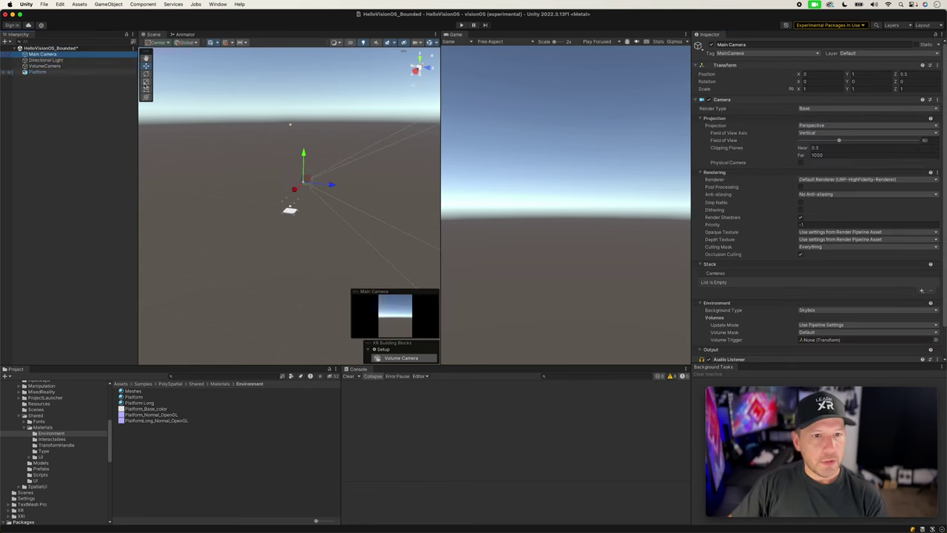
alt+drag(312, 206, 328, 186)
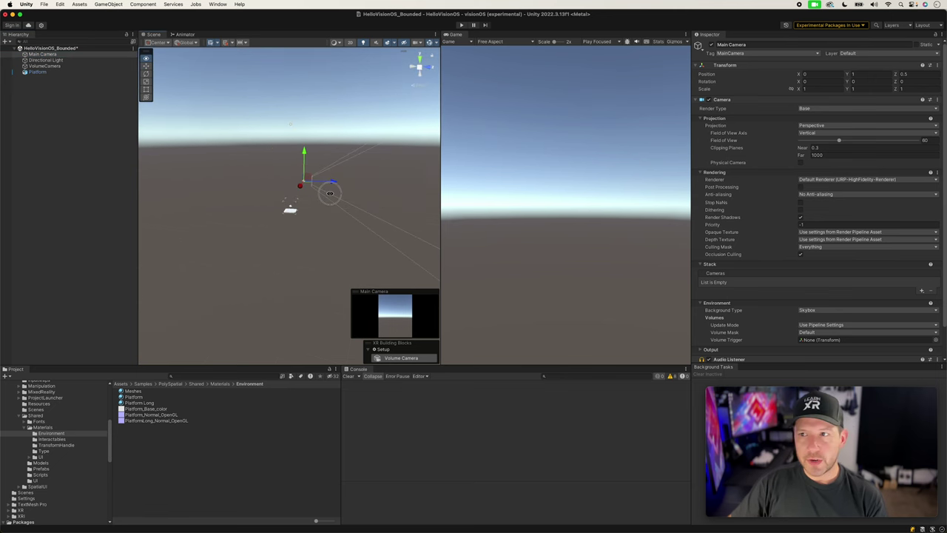
click(863, 74)
text(0)
key(Return)
click(913, 74)
text(-0.5)
key(Return)
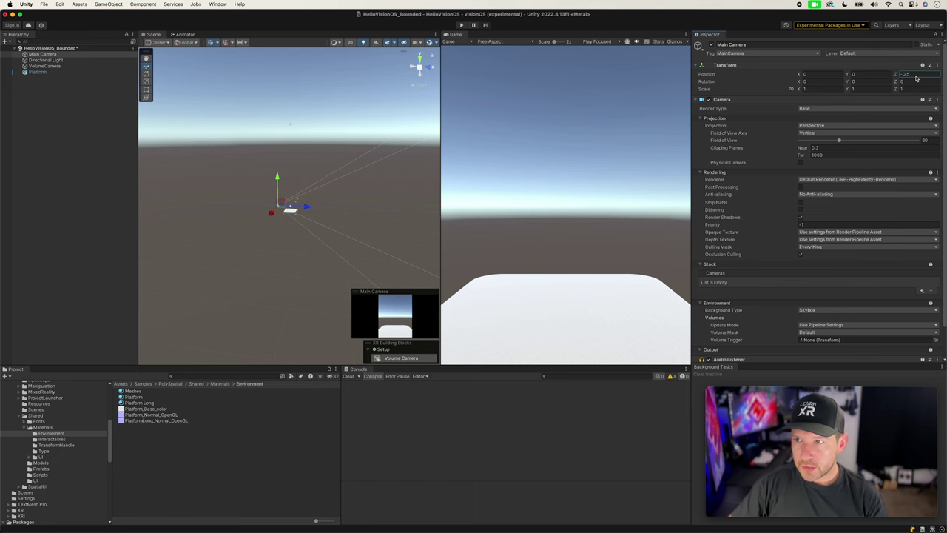
Move the Main Camera back to Z -1 and check its placement relative to the Platform and the volume bounds
text(-1)
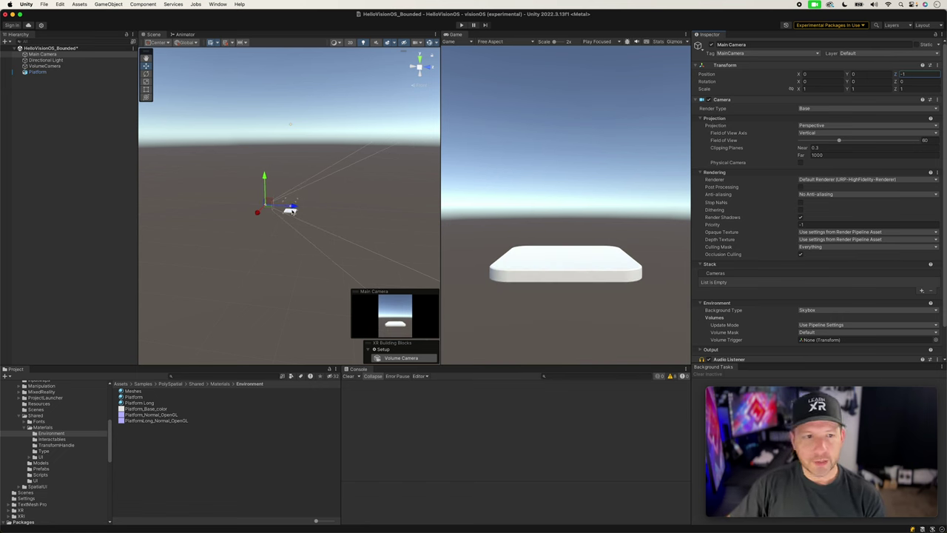
text(f)
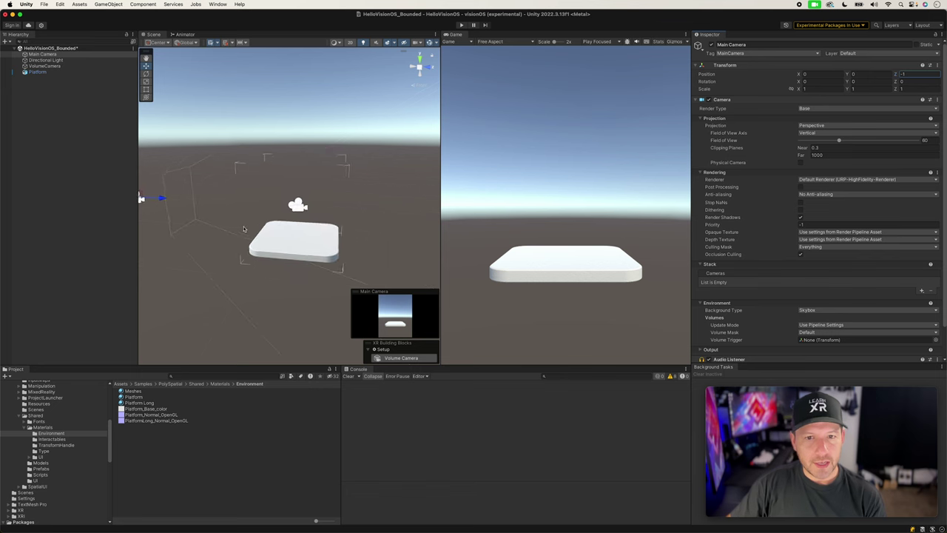
alt+drag(405, 227, 330, 196)
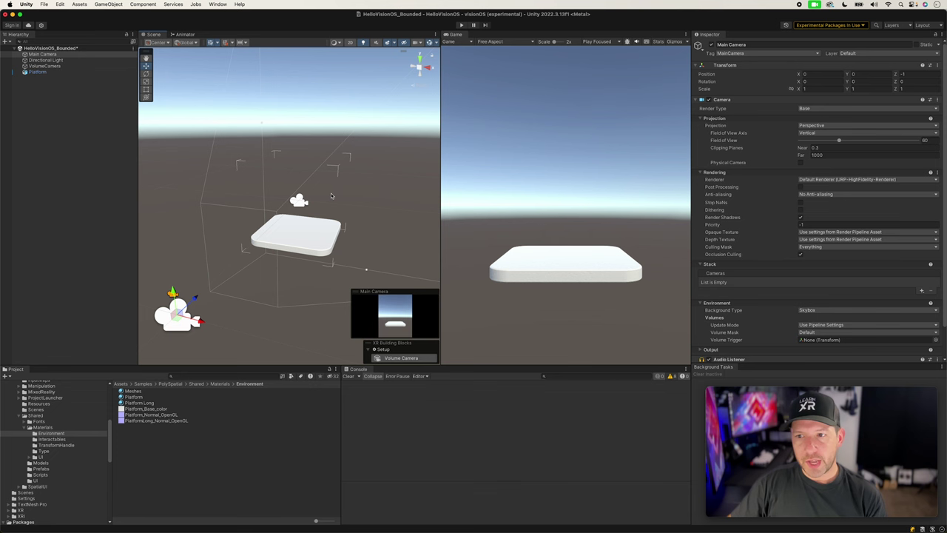
Set the Main Camera's Depth Texture option to On
click(806, 241)
click(810, 239)
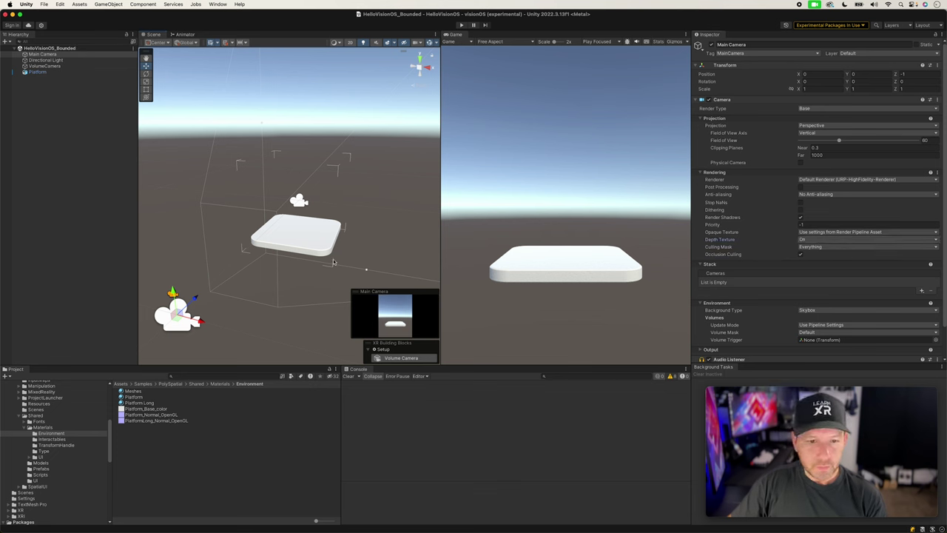
Add the Cube model from the PolySpatial shared Models folder to the scene and enlarge it, with an X scale of 5
click(40, 463)
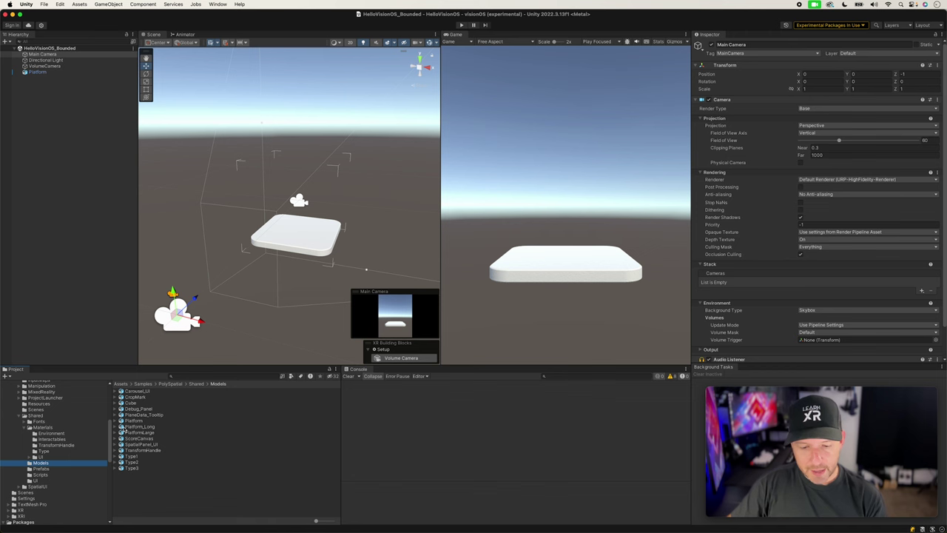
drag(130, 403, 85, 239)
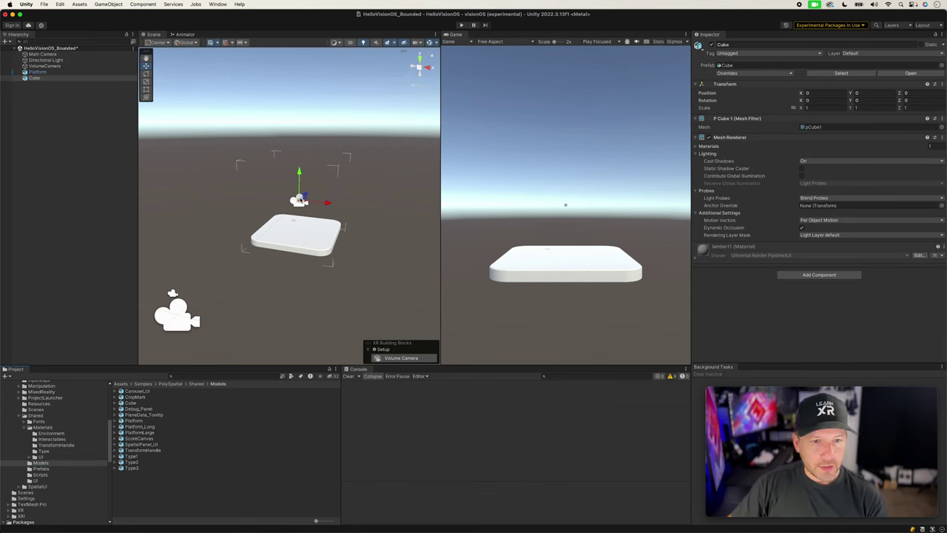
key(f)
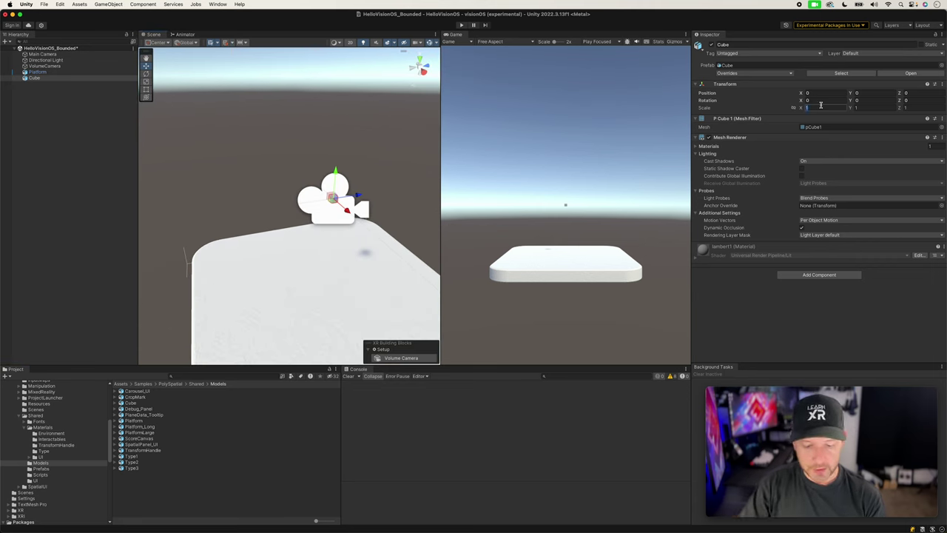
text(0.5)
key(Tab)
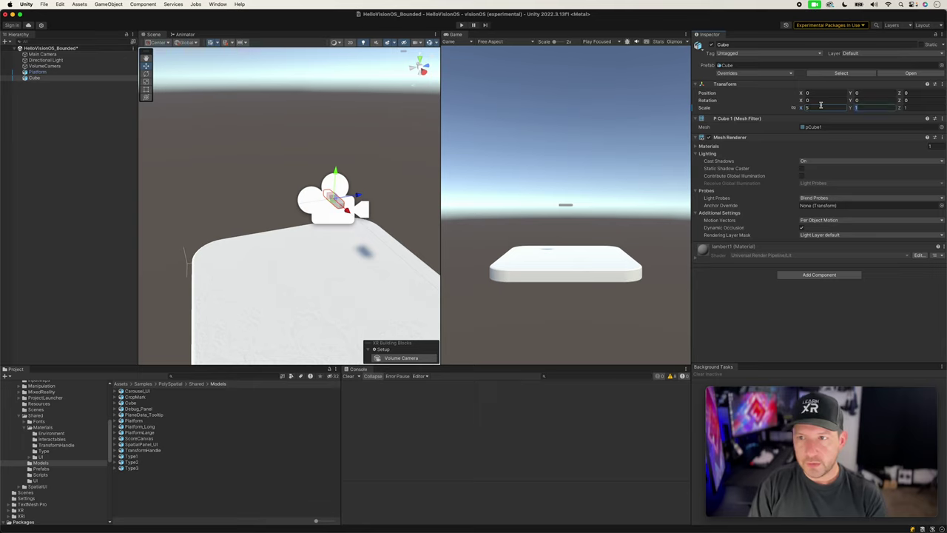
text(0.5)
key(Return)
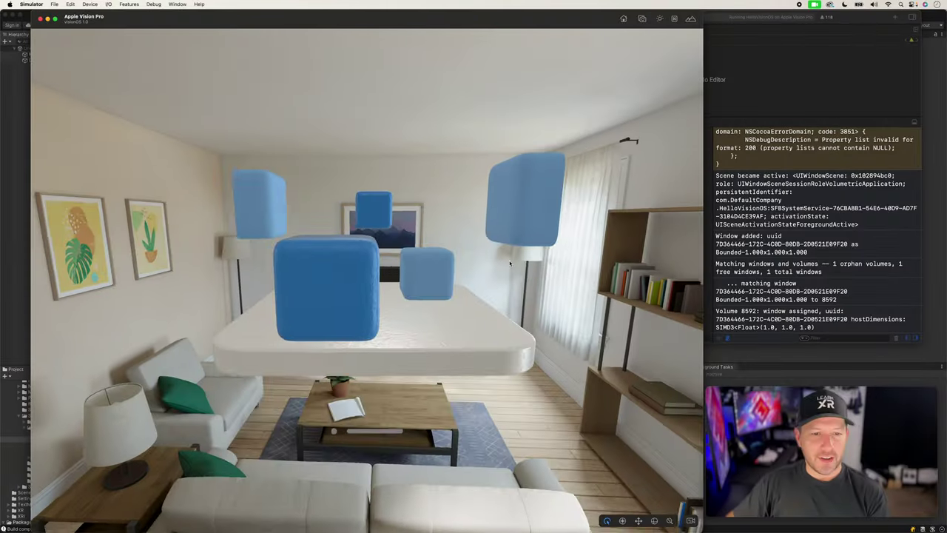
Examine the bounded volume of cubes in the Apple Vision Pro simulator from several angles and distances, and check its placement in the room
drag(509, 262, 451, 190)
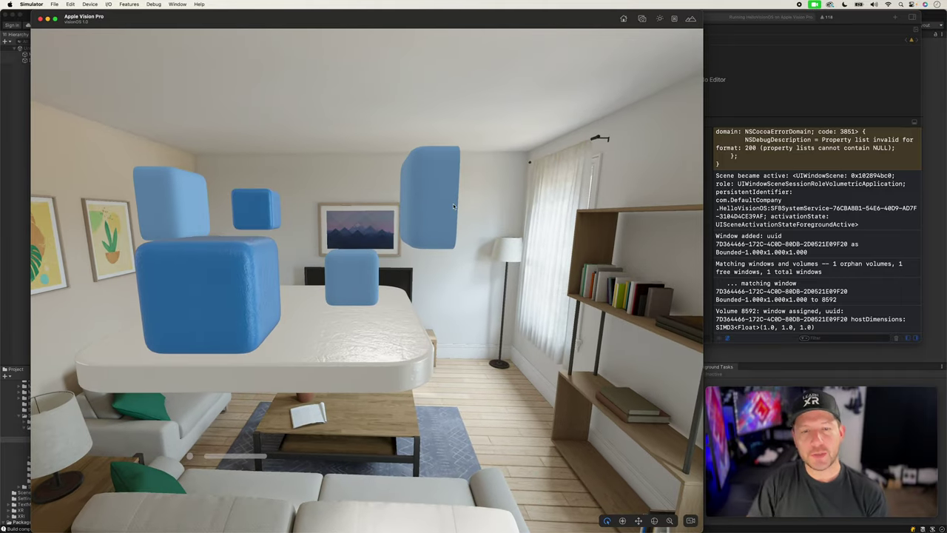
key(a)
key(a)
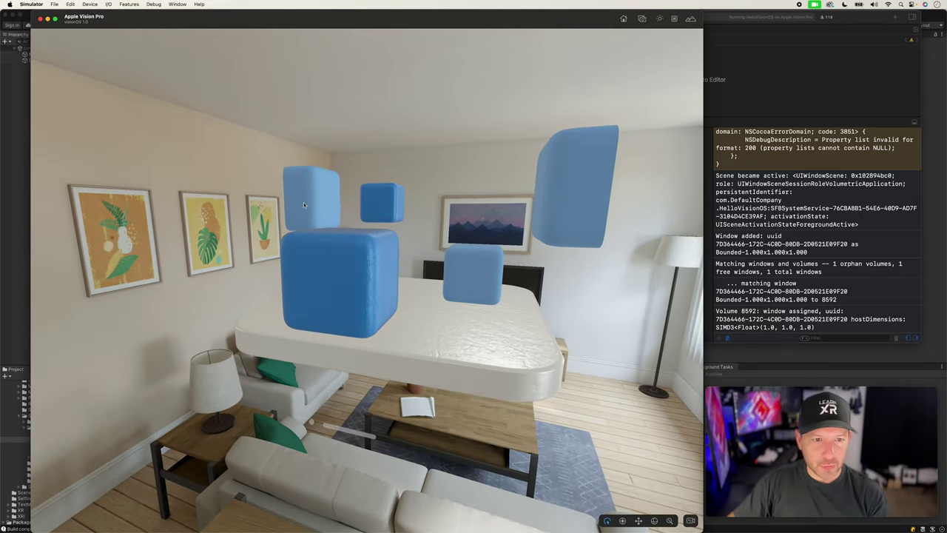
key(w)
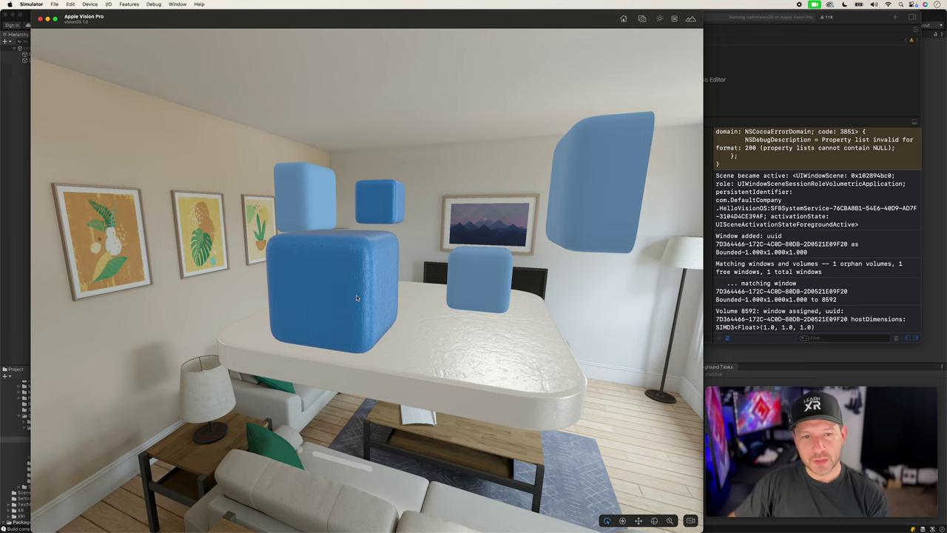
key(w)
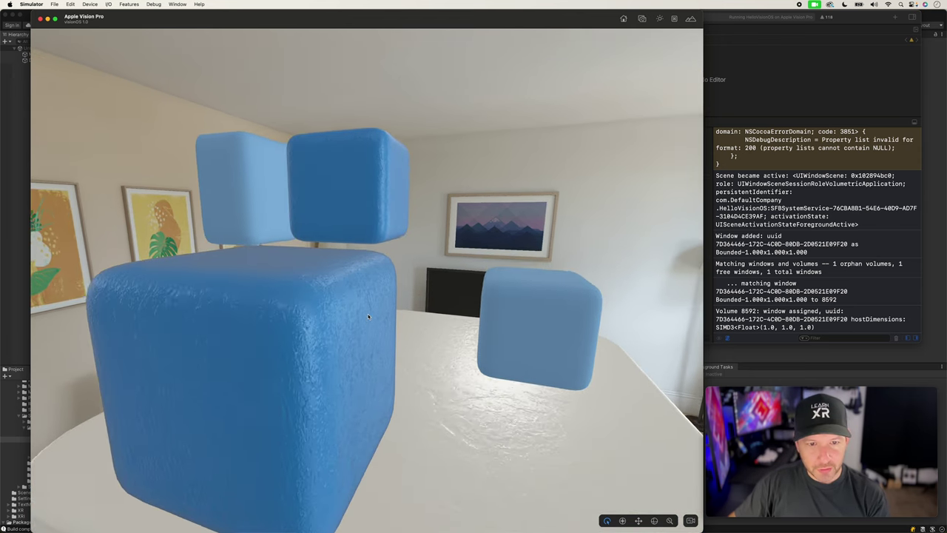
key(s)
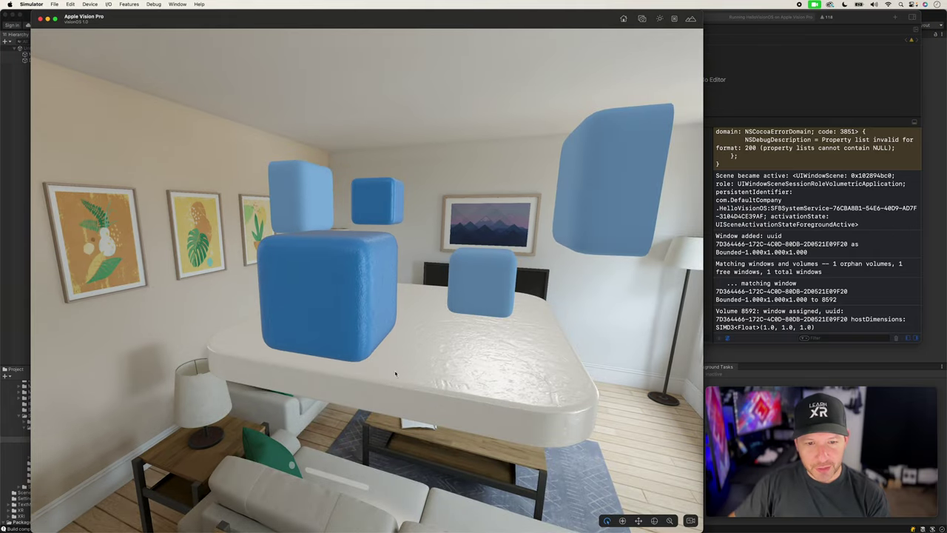
key(s)
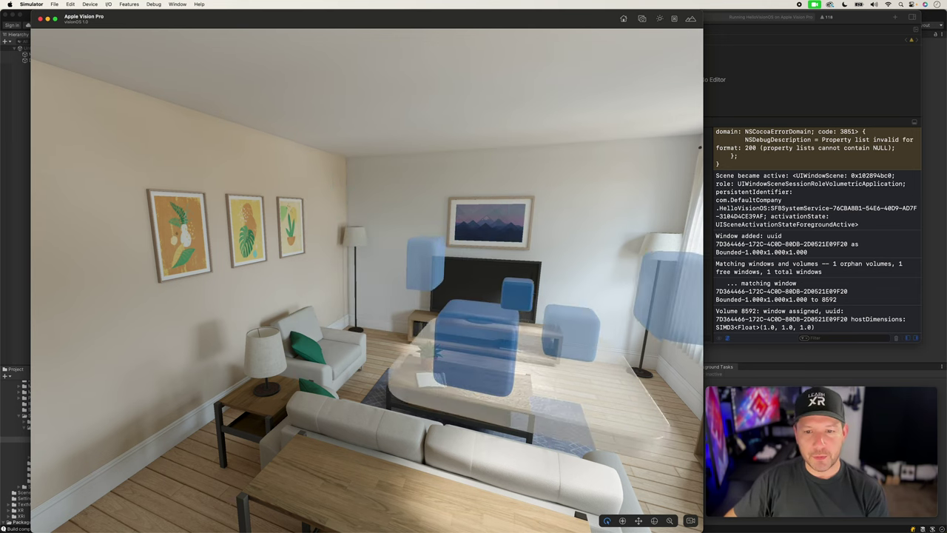
drag(541, 192, 597, 76)
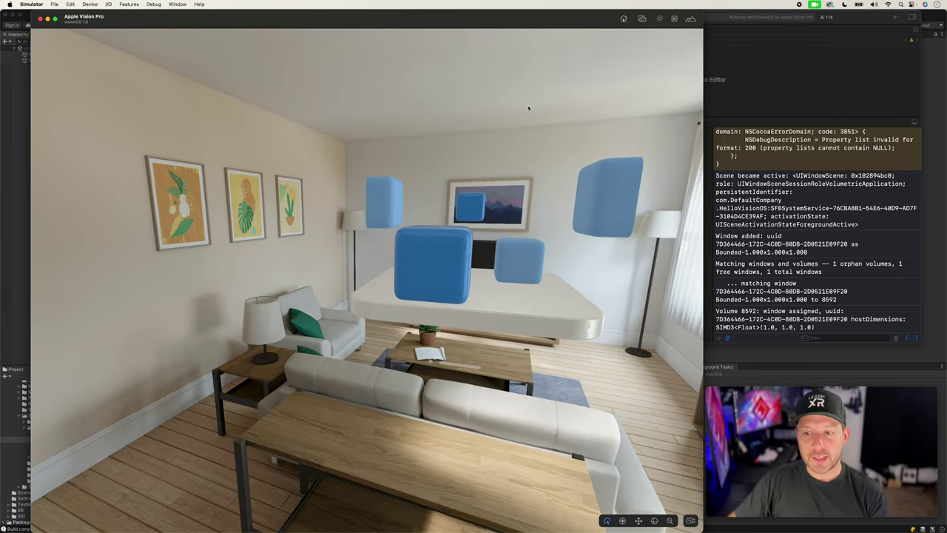
Open Safari beside the volume in the simulator and load the Apple website from the Favorites
click(623, 18)
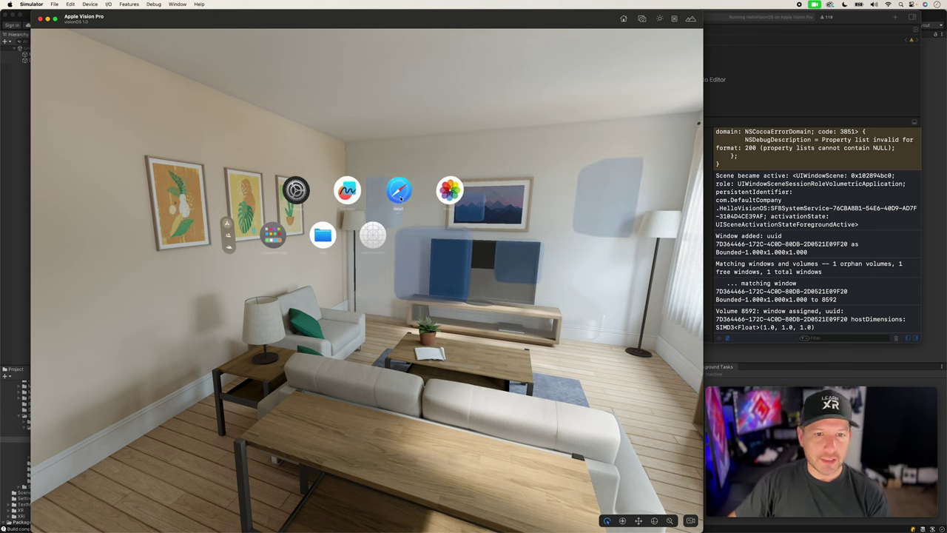
click(400, 192)
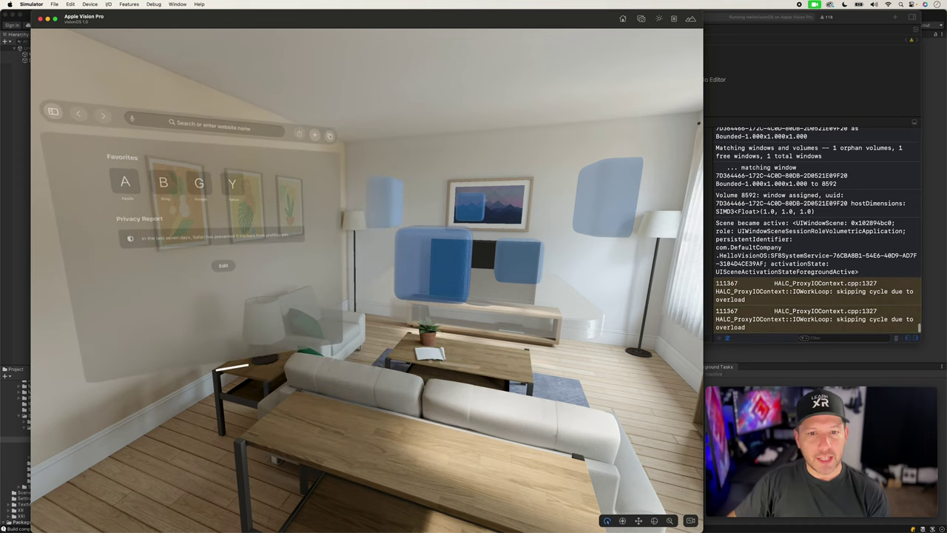
click(132, 183)
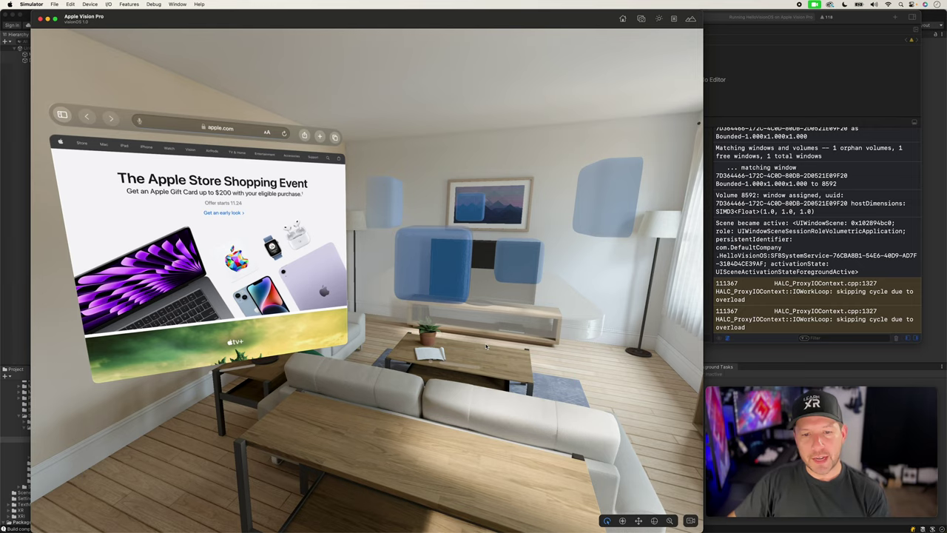
scroll(486, 346, right, 5)
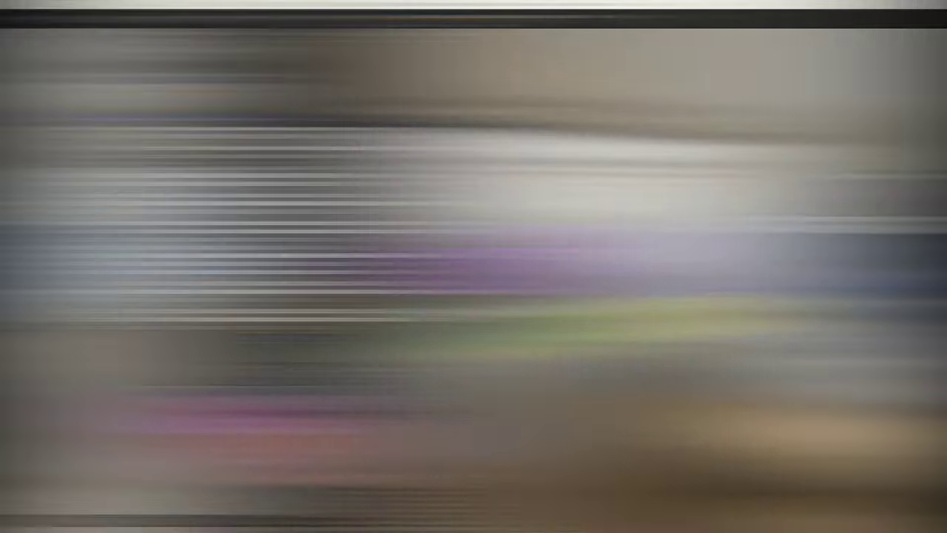
Change the simulated scene to Museum (Day) and view the volume beside the Safari window from nearer and farther away
click(690, 18)
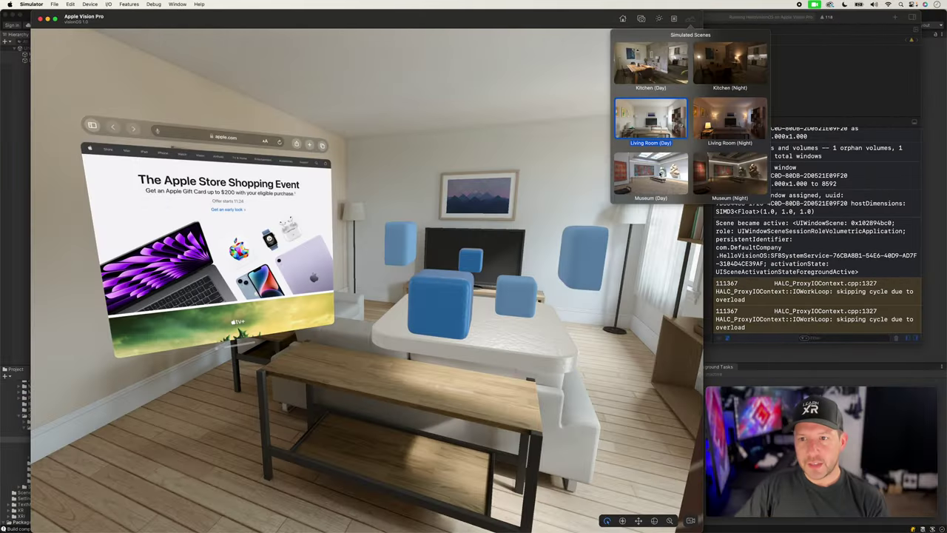
click(651, 172)
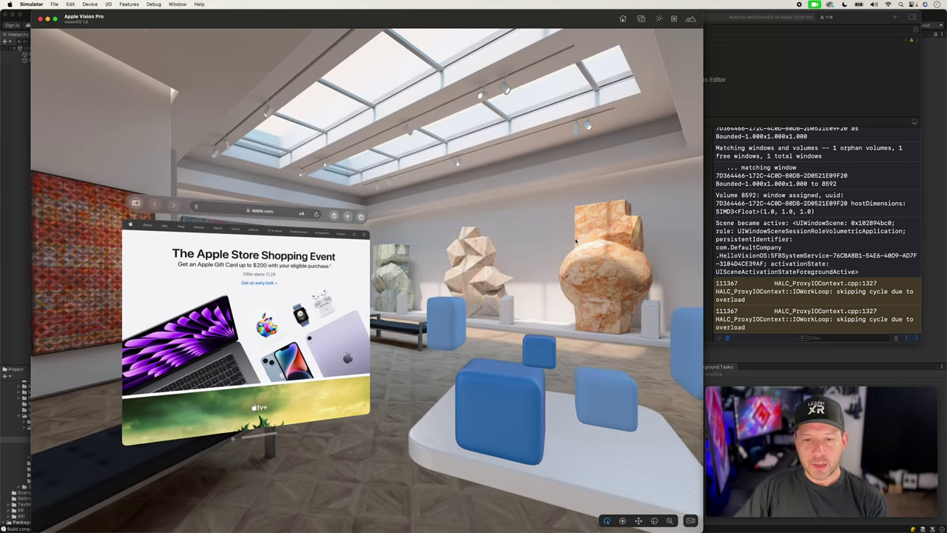
scroll(576, 240, down, 10)
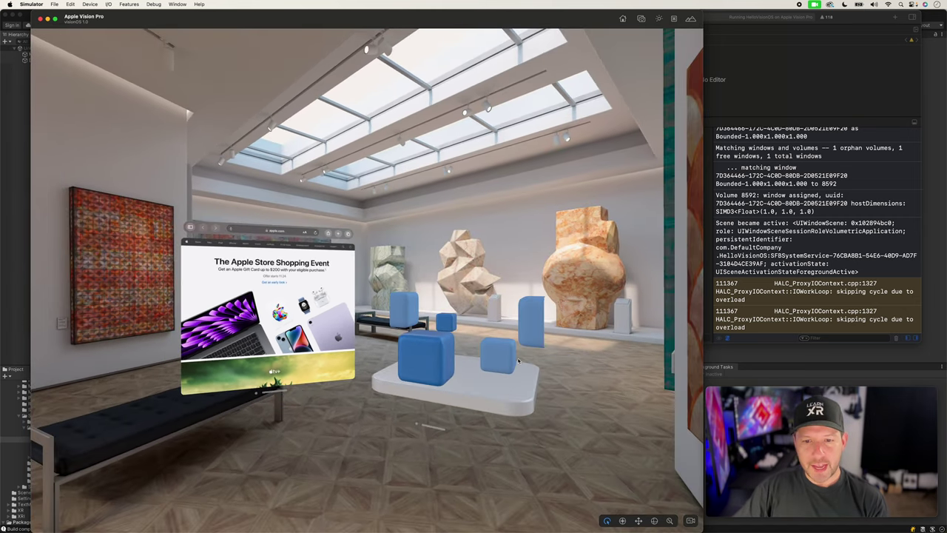
scroll(518, 360, up, 8)
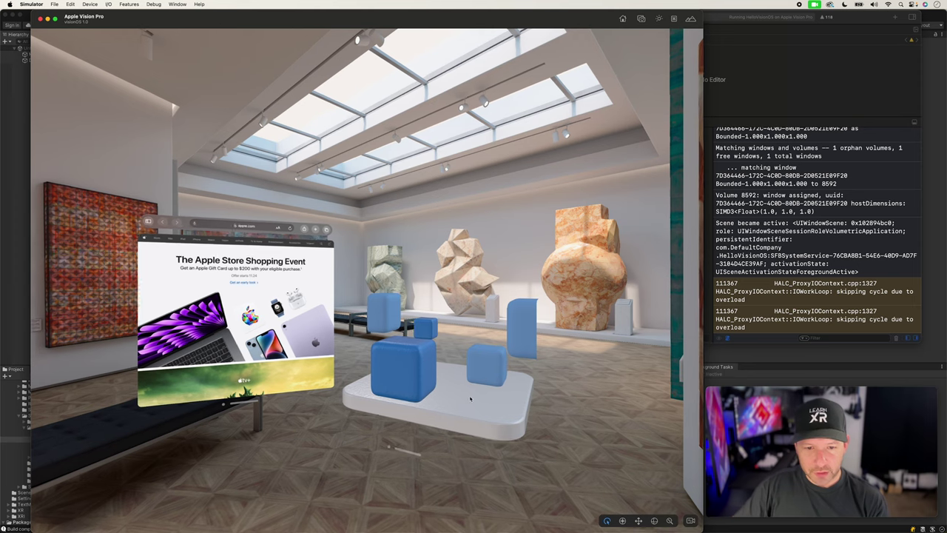
scroll(470, 399, up, 5)
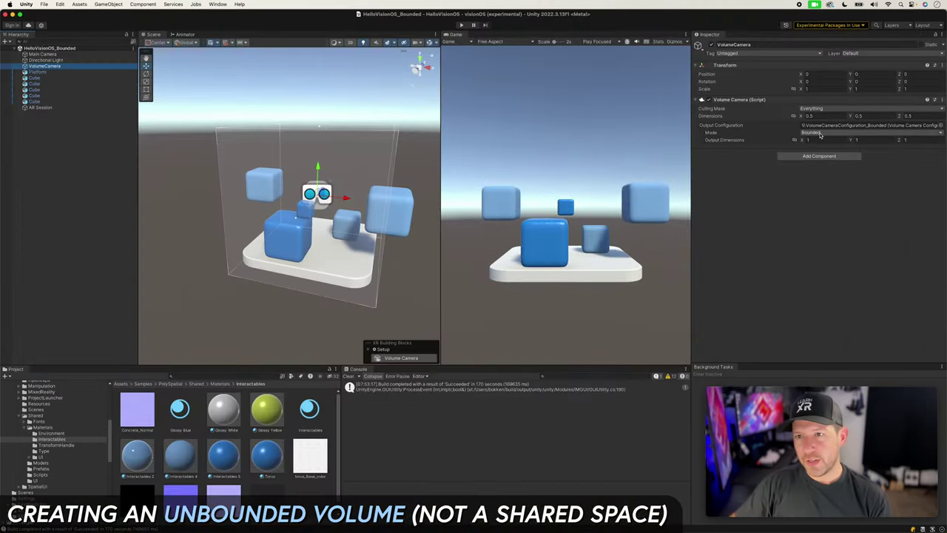
In Unity, set the VolumeCamera's output configuration mode to Unbounded
click(819, 135)
click(821, 144)
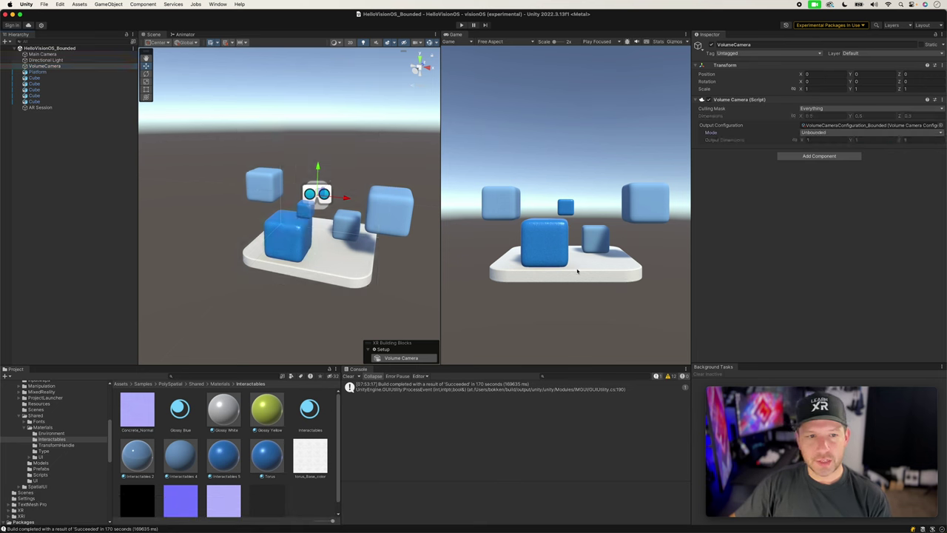
Duplicate the light blue cube, place the copy beyond the Platform at about X 0.254, Y 0.006, Z 1.125, and scale it to about 41
scroll(413, 238, down, 5)
click(341, 234)
key(super+d)
drag(333, 217, 493, 181)
key(r)
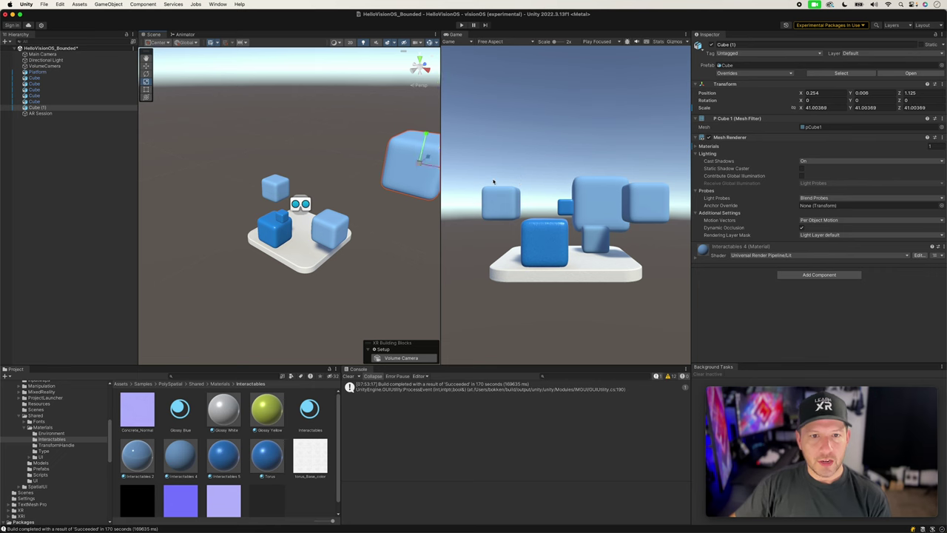
Duplicate the dark blue cube on the Platform and move the copy away from the Platform
click(280, 239)
key(super+d)
drag(280, 237, 178, 187)
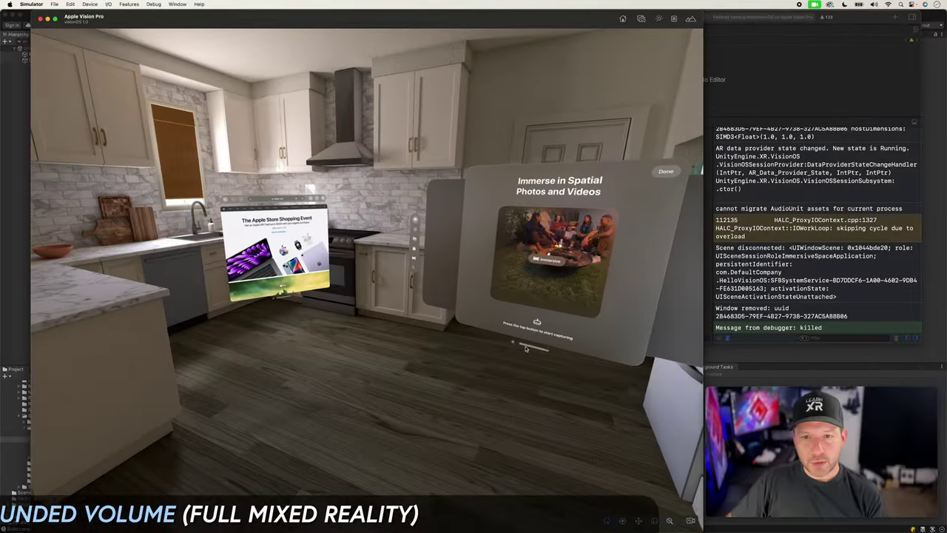
Launch the unbounded Unity app from the simulator's home view and step back in the kitchen to see its cubes
mouse_move(523, 345)
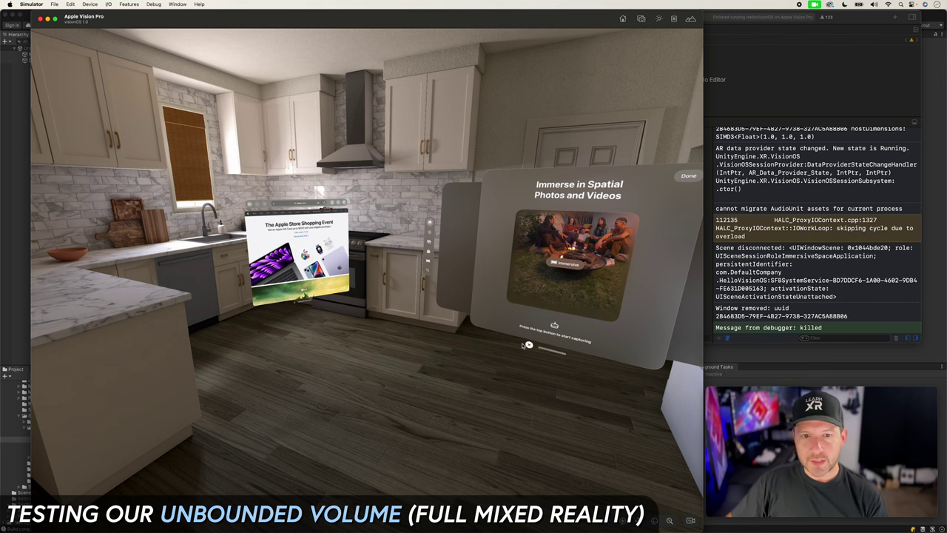
click(623, 17)
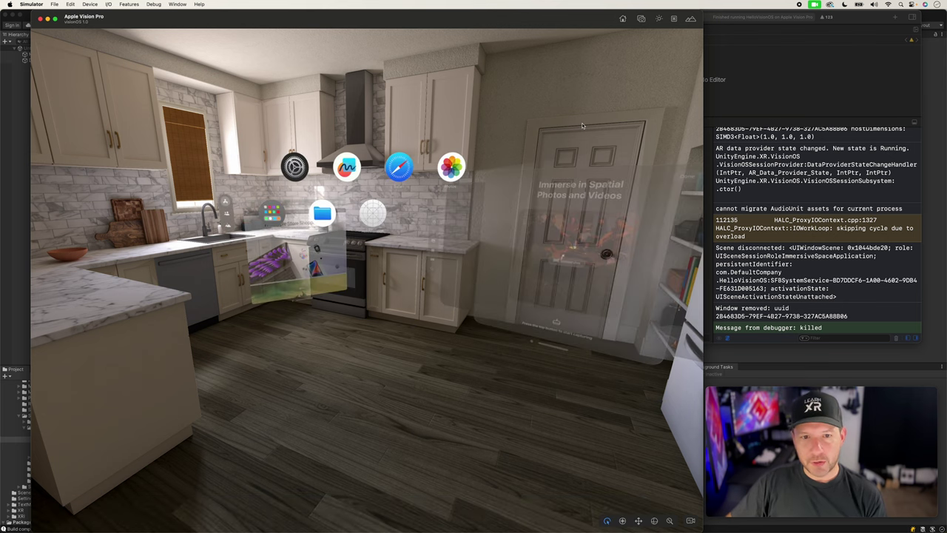
click(376, 213)
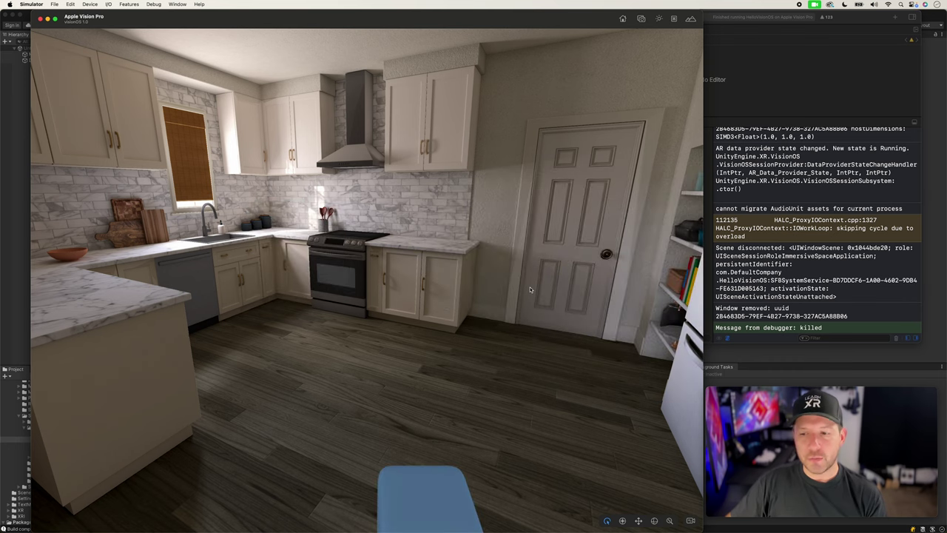
key(s)
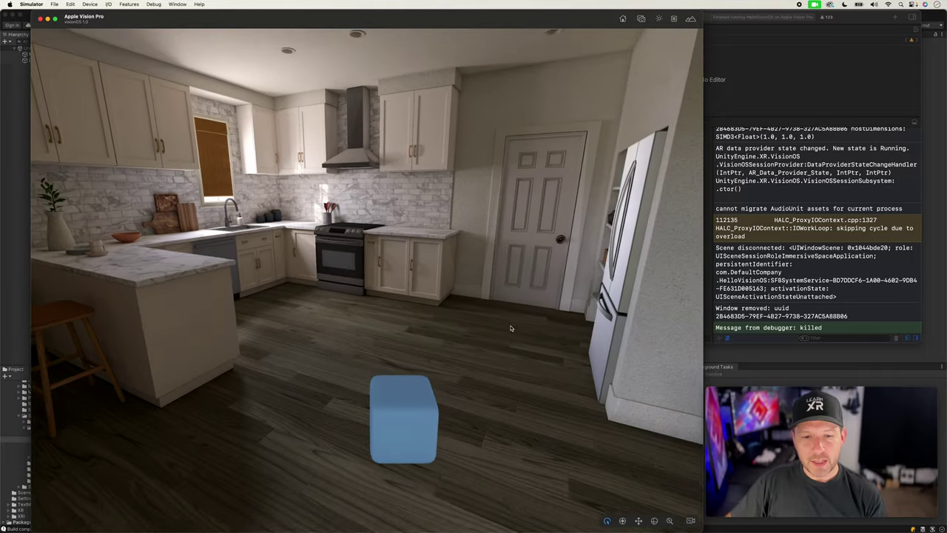
Move around the simulated kitchen to view the unbounded app's platform and cubes from several positions
key(s)
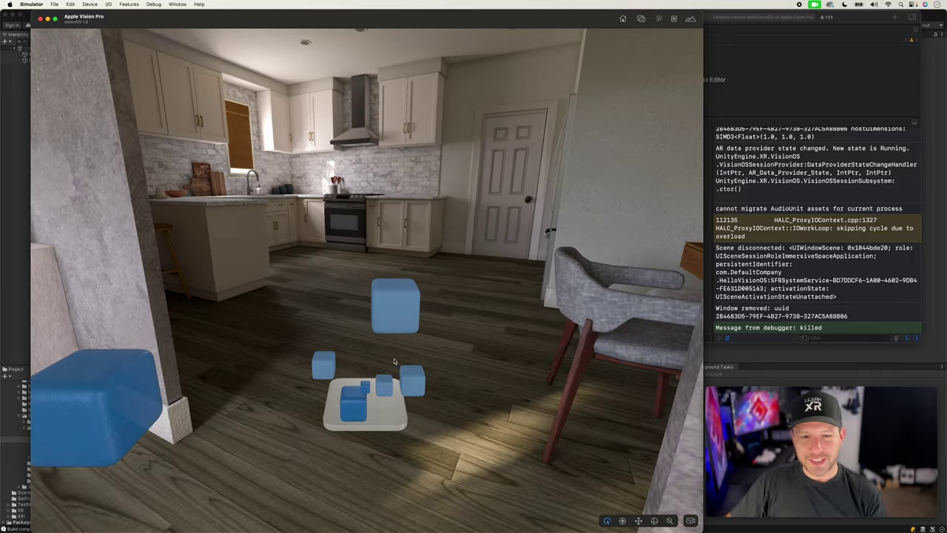
key(a)
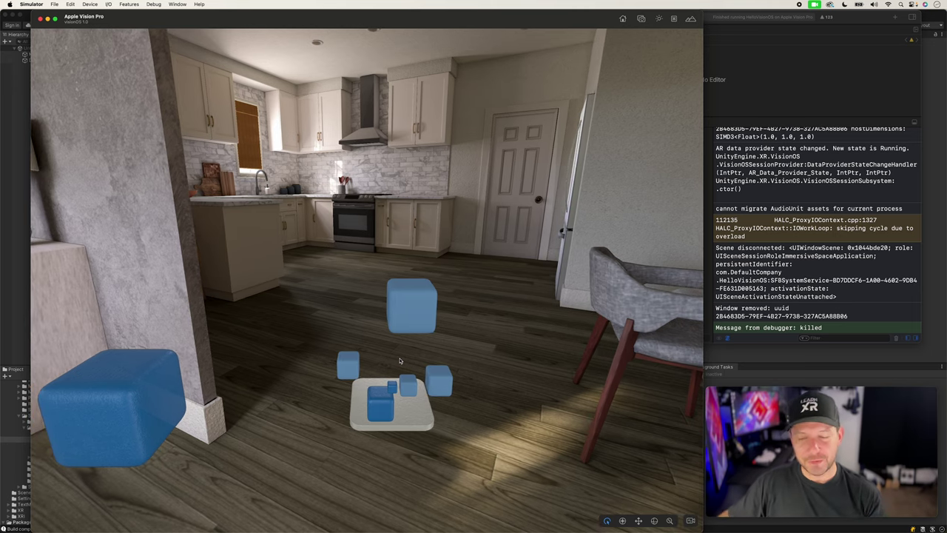
key(a)
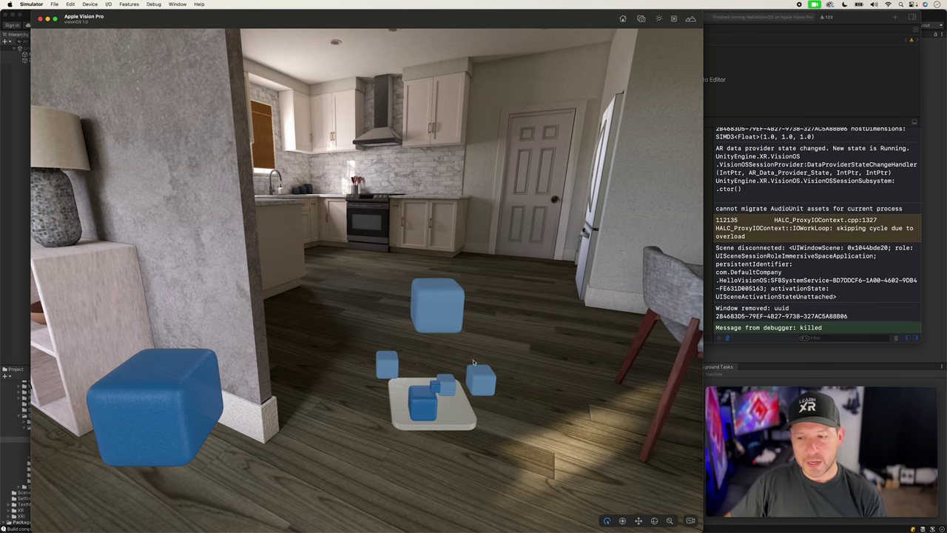
key(s)
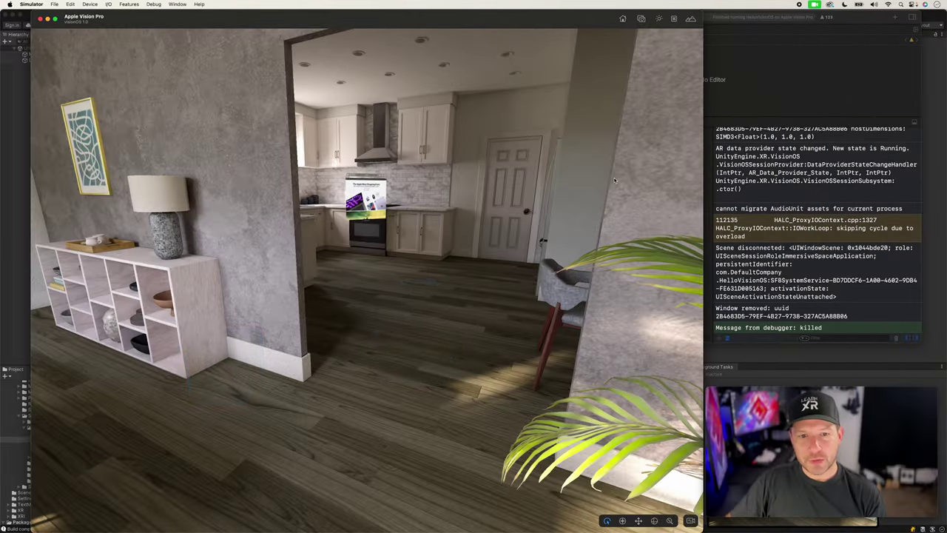
Walk forward through the simulated room towards the open web page and spatial photos windows
key(w)
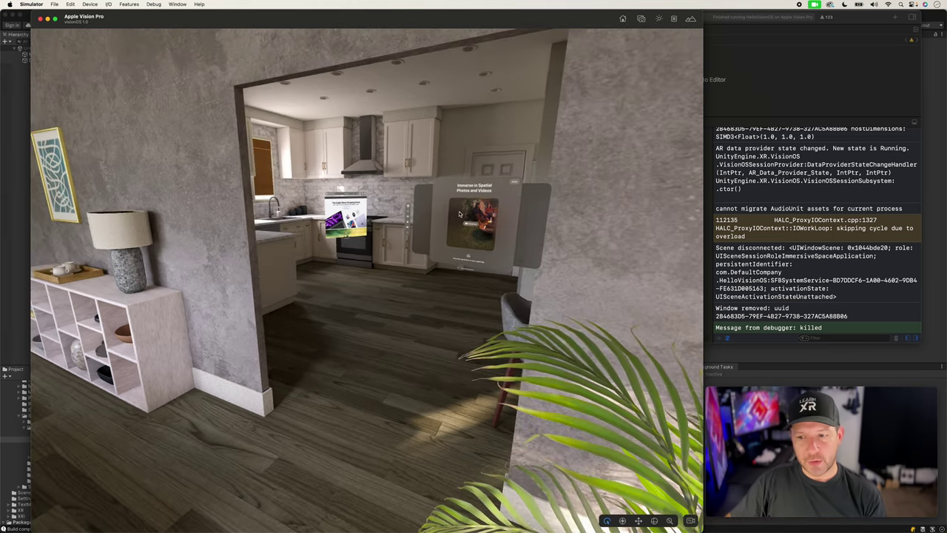
key(w)
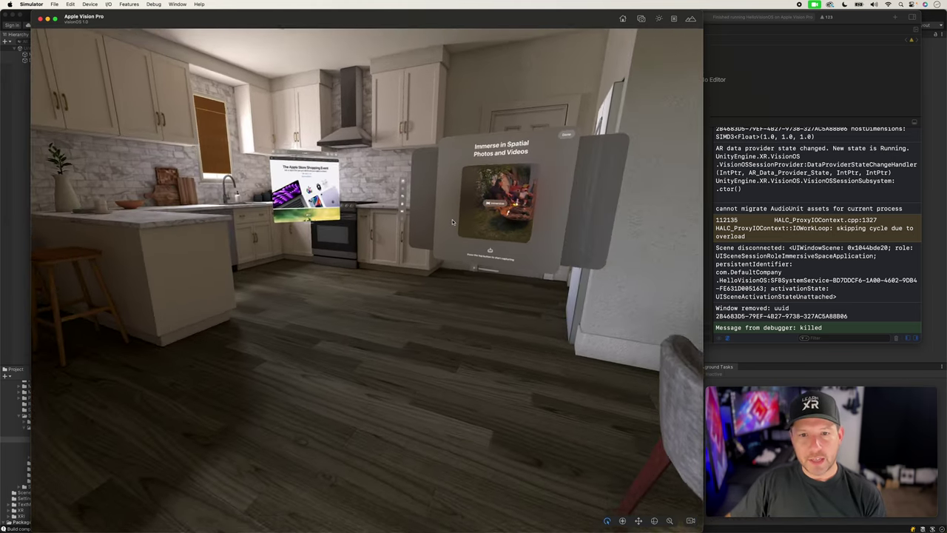
key(w)
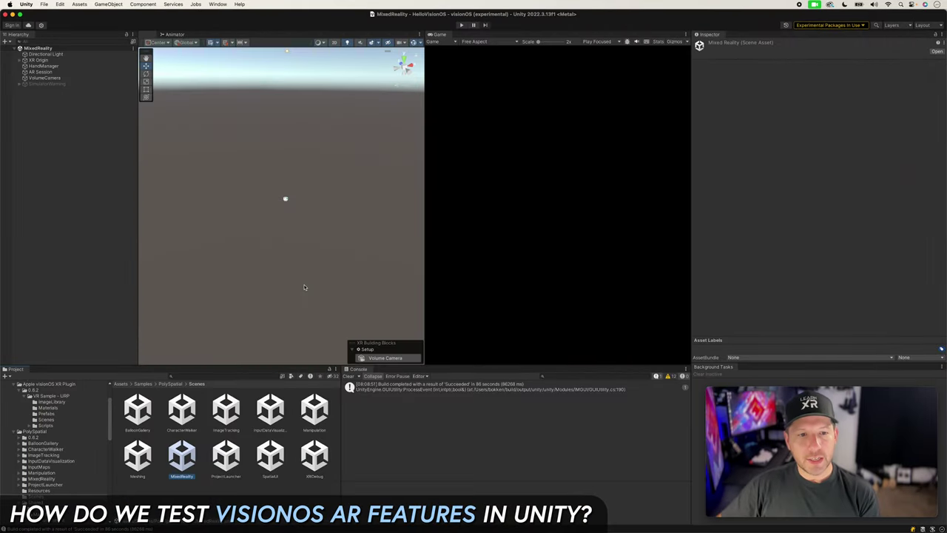
In Unity, display the XR Environment overlay in the MixedReality scene's view
click(304, 287)
key(grave)
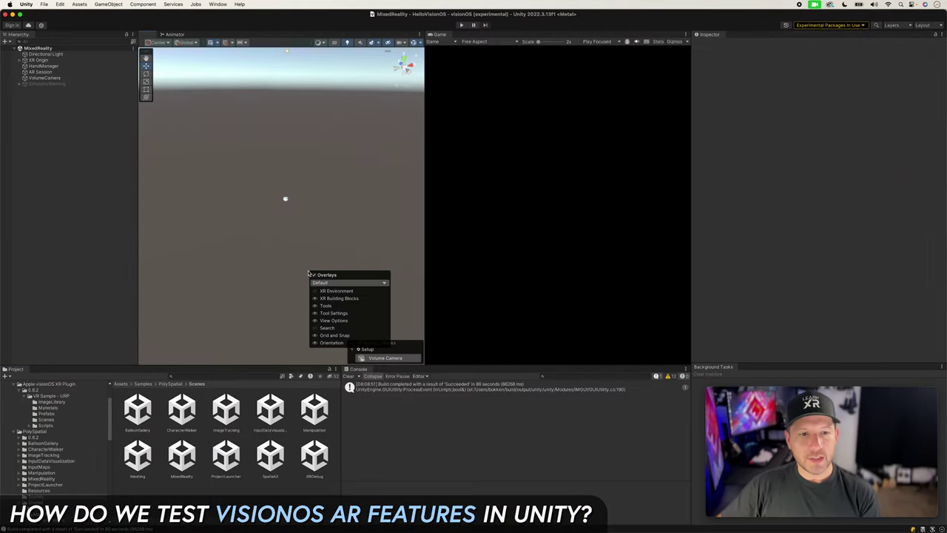
click(315, 291)
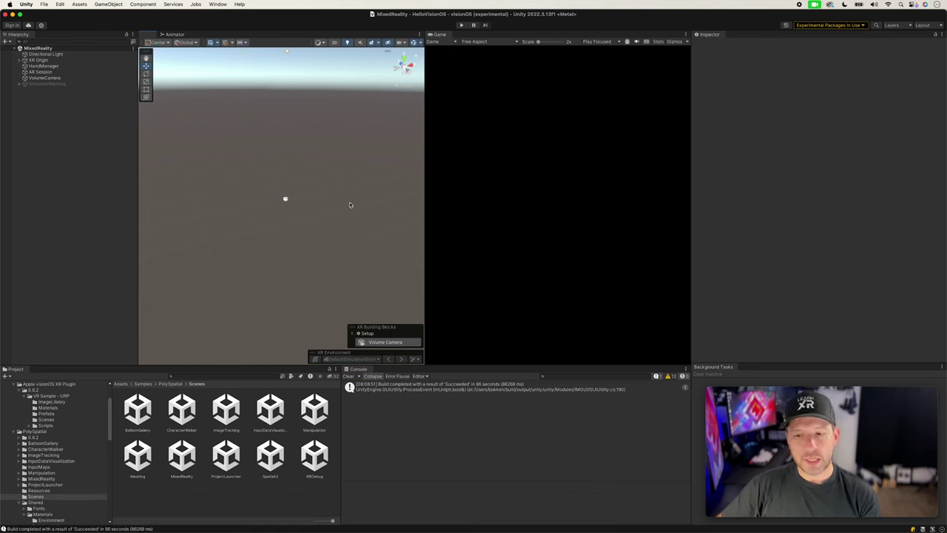
Enable XR Simulation as the desktop plug-in provider in XR Plug-in Management and close the settings windows
click(46, 4)
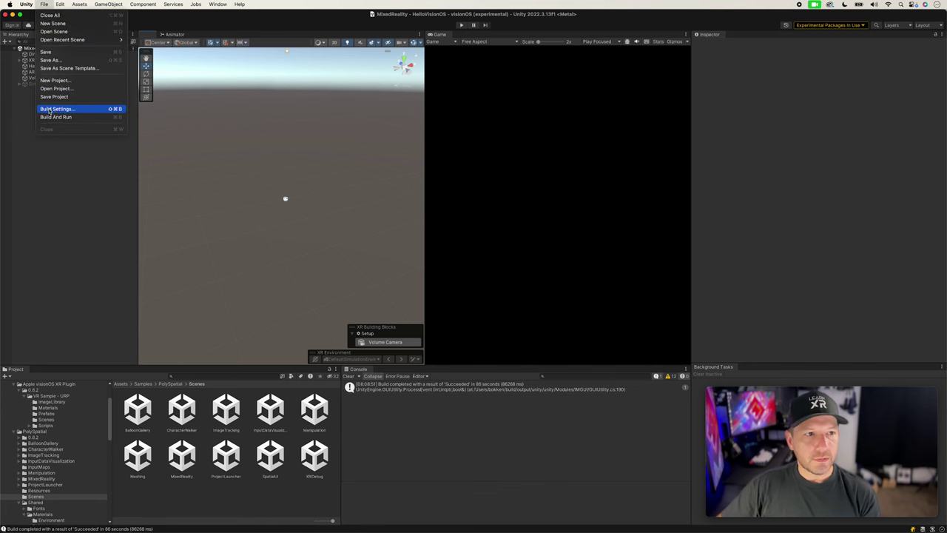
click(59, 110)
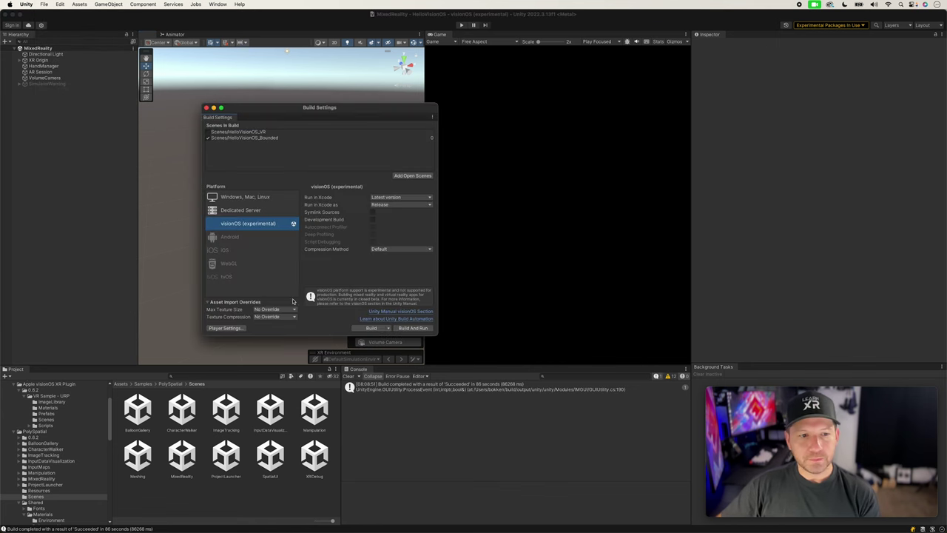
click(224, 328)
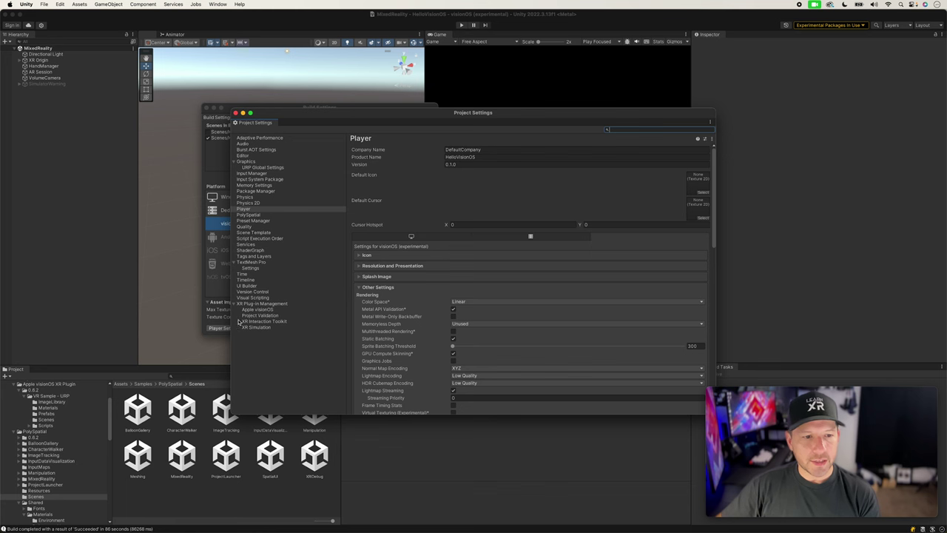
click(250, 304)
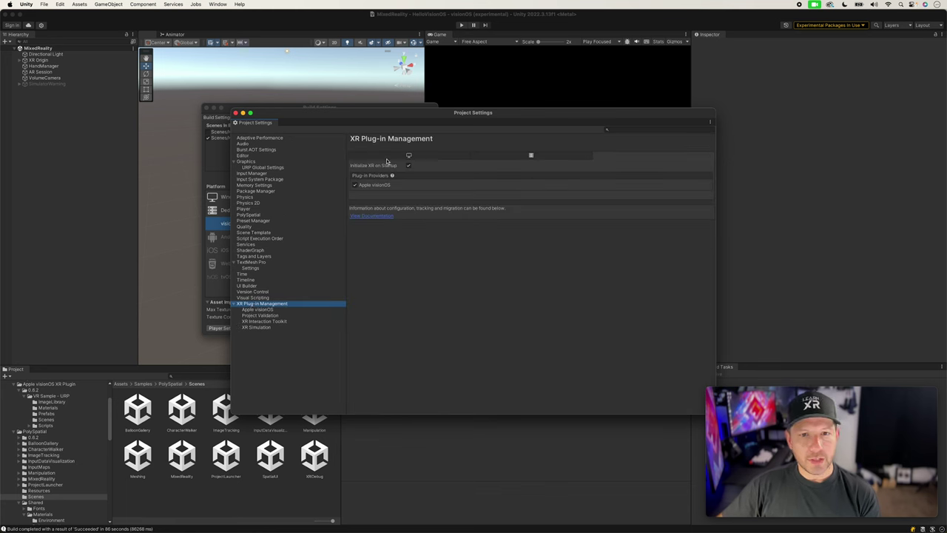
click(409, 156)
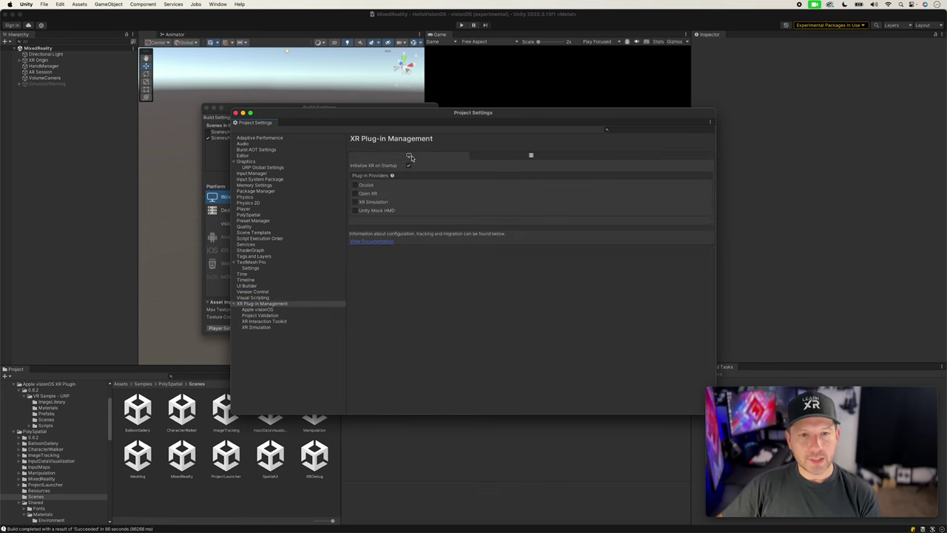
click(356, 204)
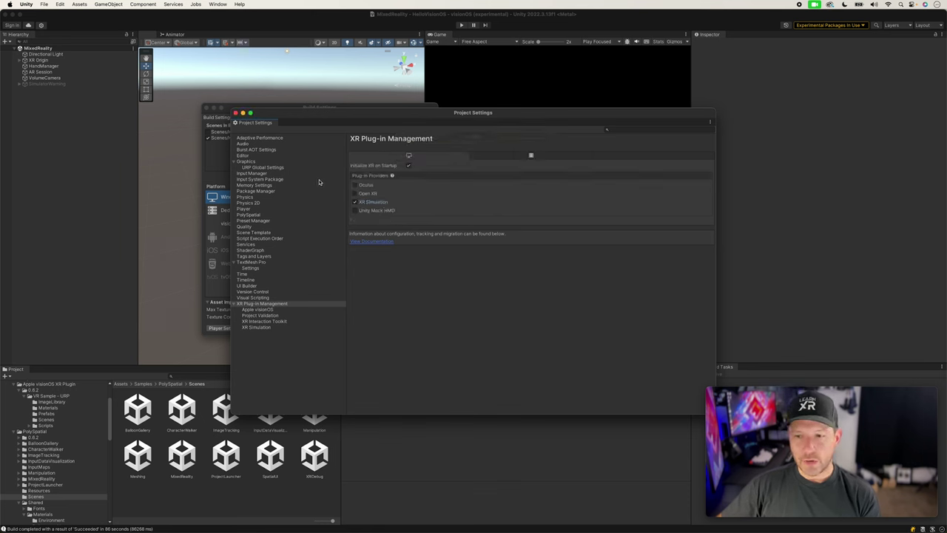
click(236, 112)
click(206, 108)
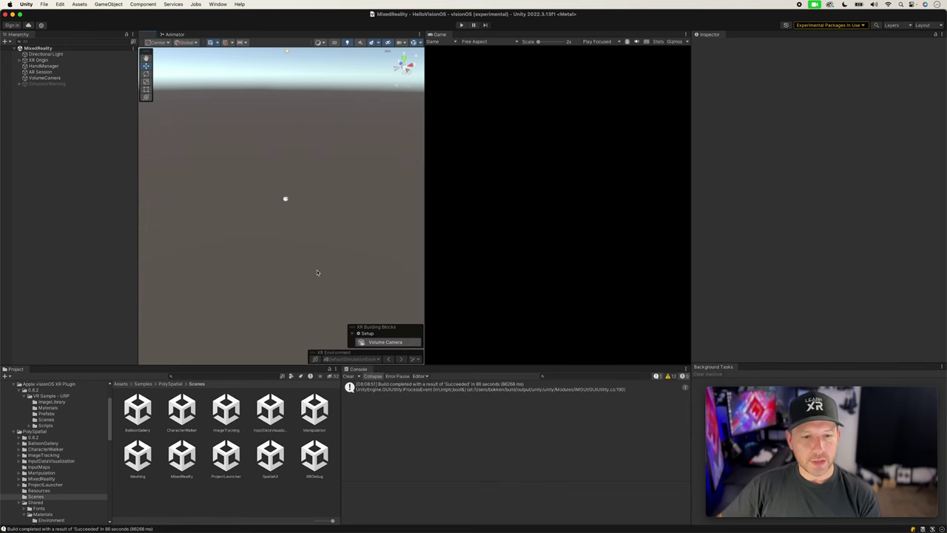
Turn on the XR Environment view in the scene and examine the simulated environment
key(grave)
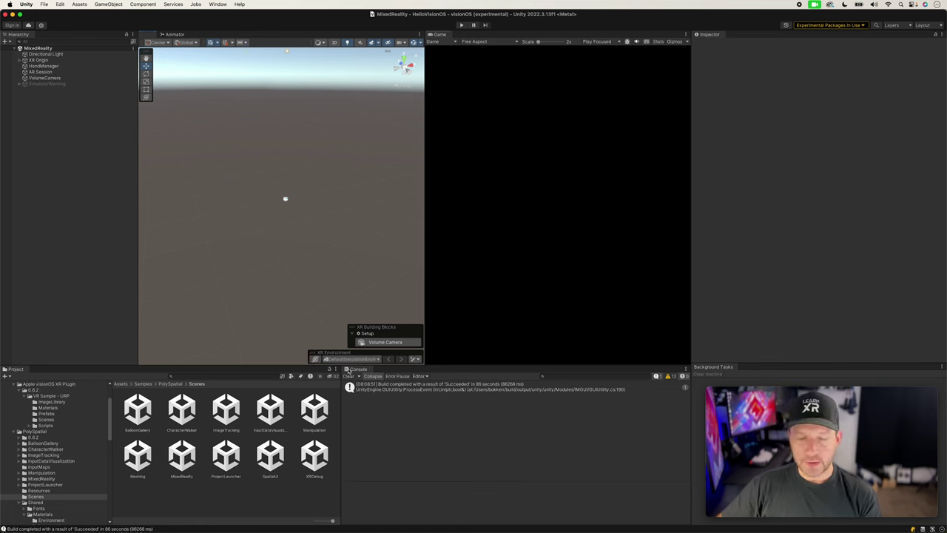
click(316, 360)
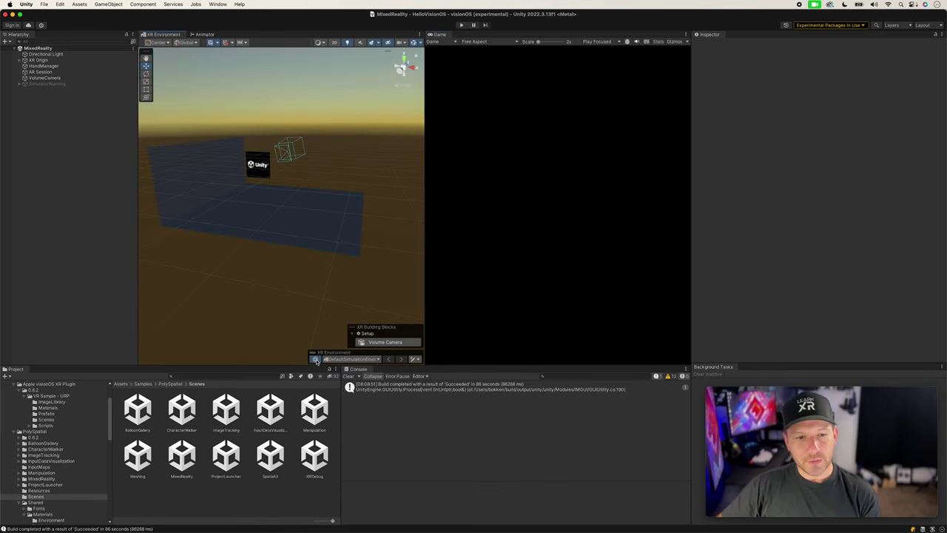
alt+drag(341, 220, 342, 251)
scroll(337, 244, up, 5)
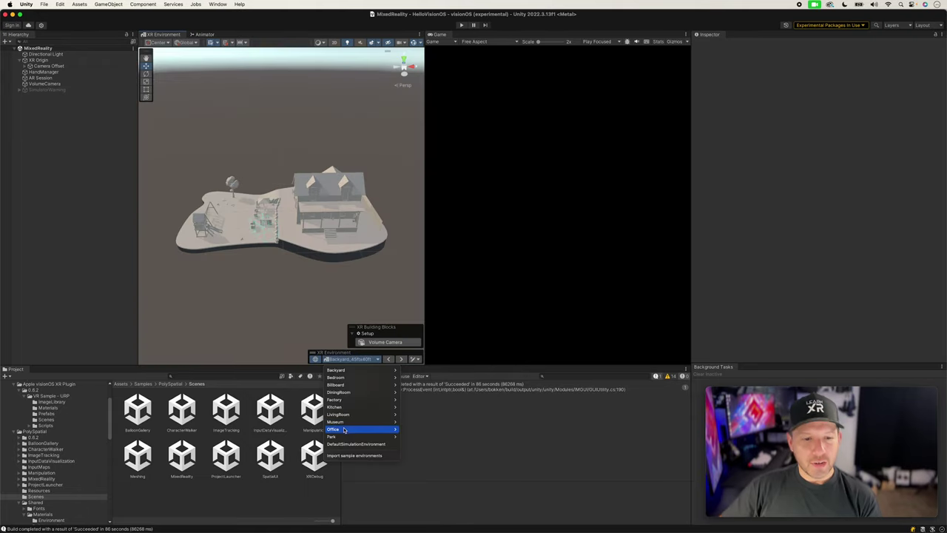
Load the Office_12ftx12ft simulation environment and cycle through the following sample environments to preview them
mouse_move(347, 430)
click(407, 430)
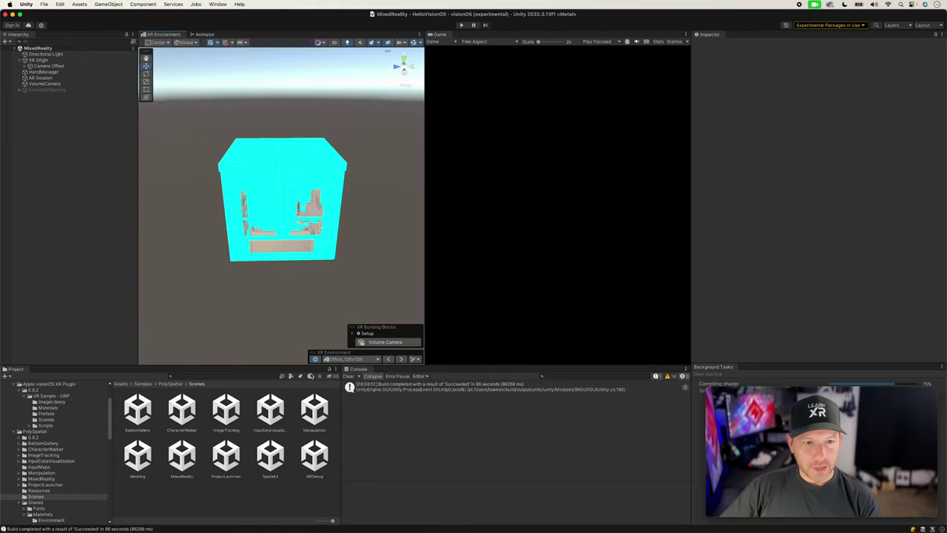
scroll(337, 310, up, 10)
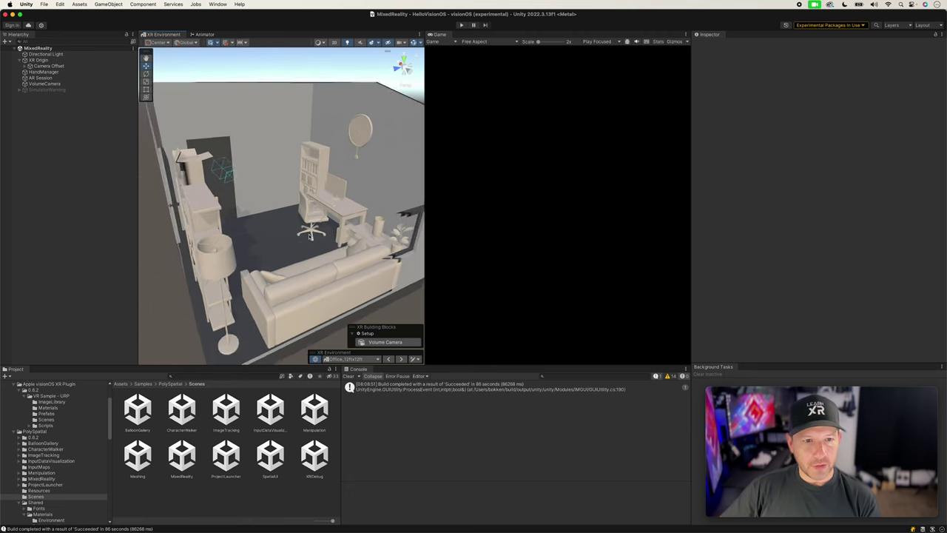
click(401, 360)
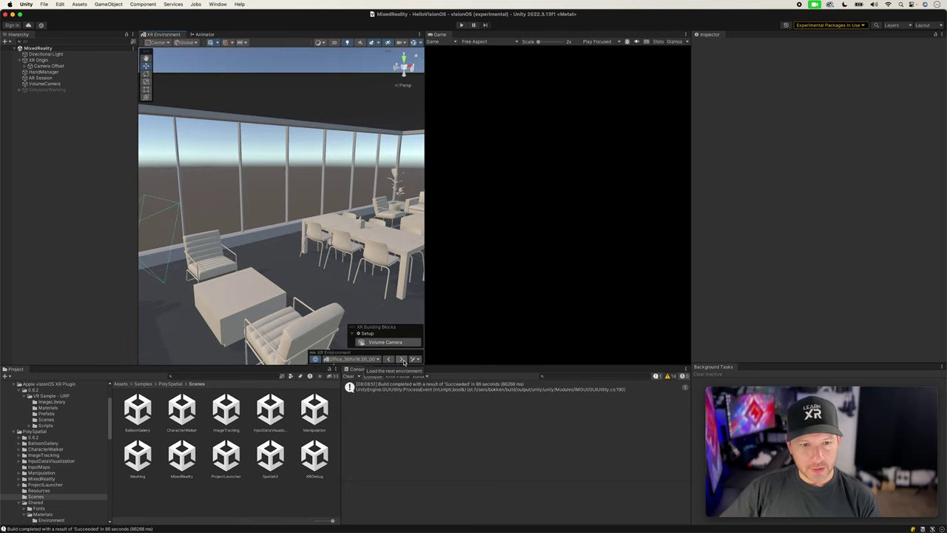
click(401, 360)
click(401, 360)
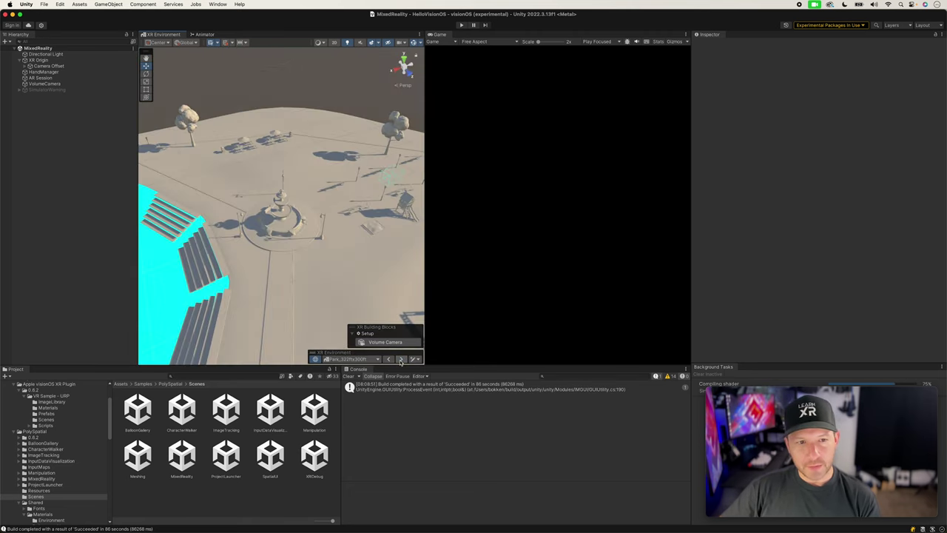
click(401, 359)
click(400, 359)
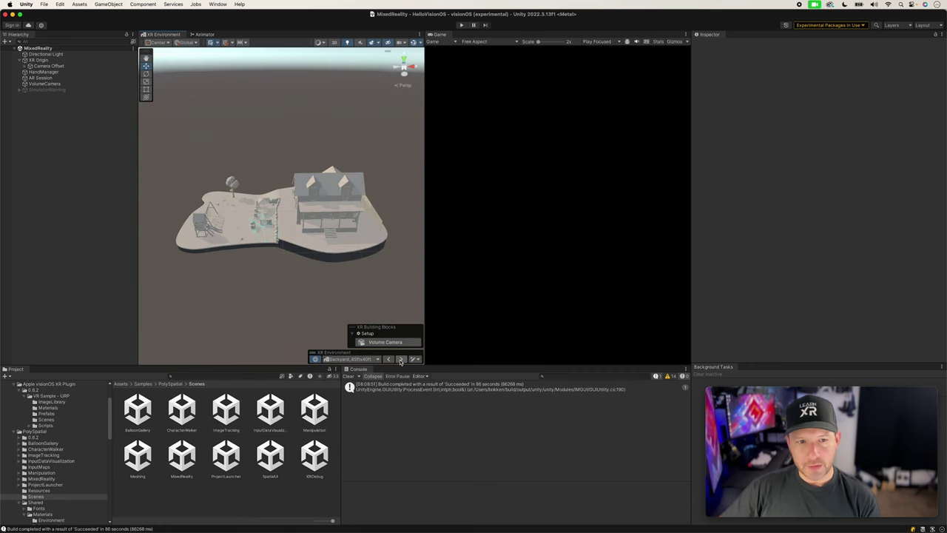
click(400, 360)
click(401, 360)
click(401, 360)
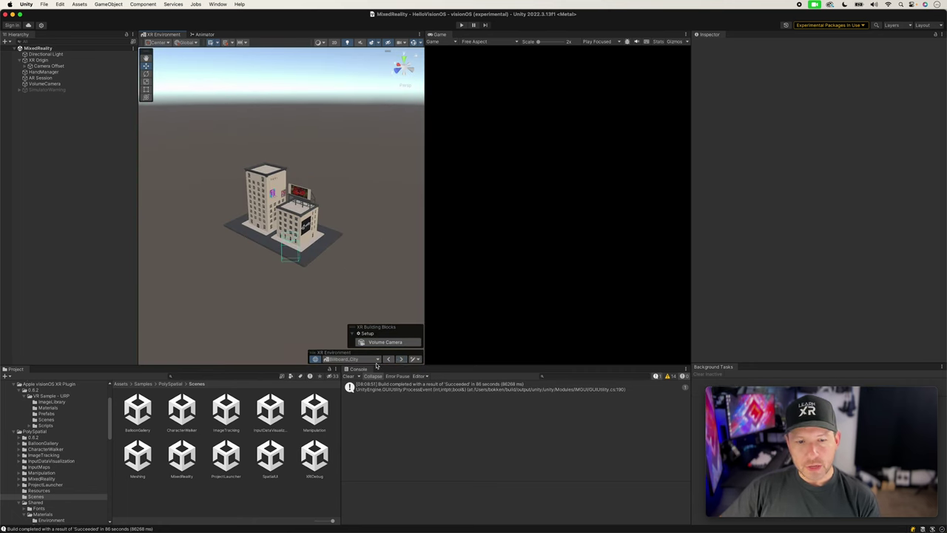
Select the Office_12ftx12ft simulation environment and look closely at its desk area
click(353, 360)
mouse_move(356, 409)
mouse_move(356, 429)
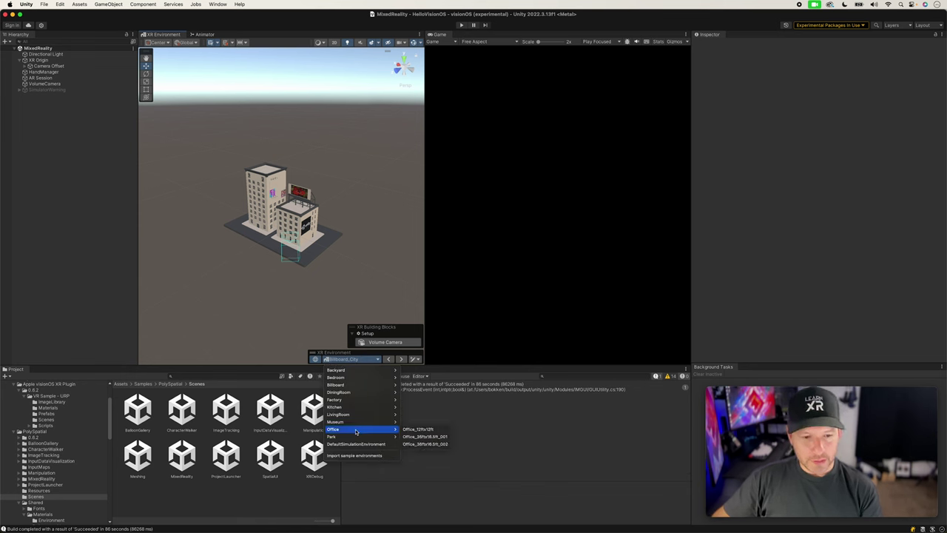
click(414, 430)
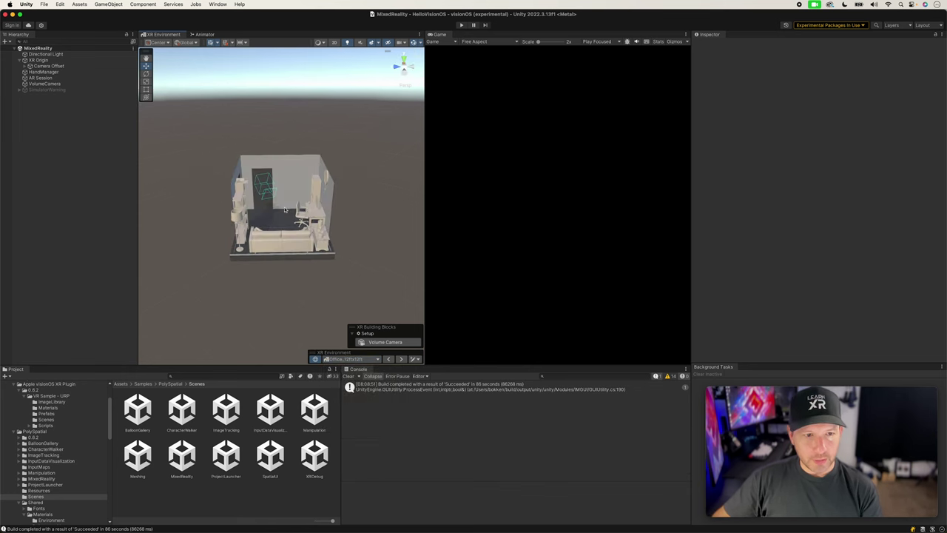
scroll(285, 210, up, 10)
alt+drag(284, 210, 296, 185)
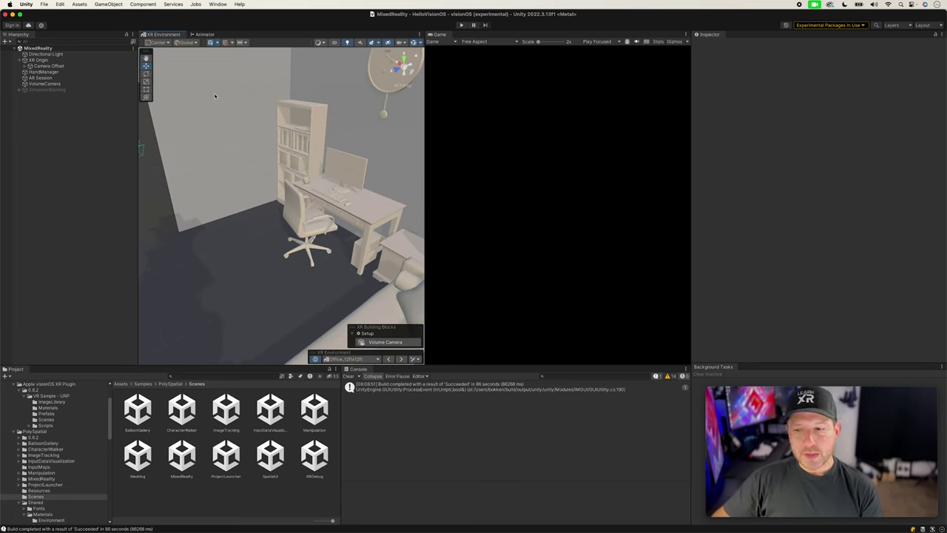
Enable the XR Device Simulator in scenes under XR Interaction Toolkit, import its sample, and close the settings windows
click(44, 4)
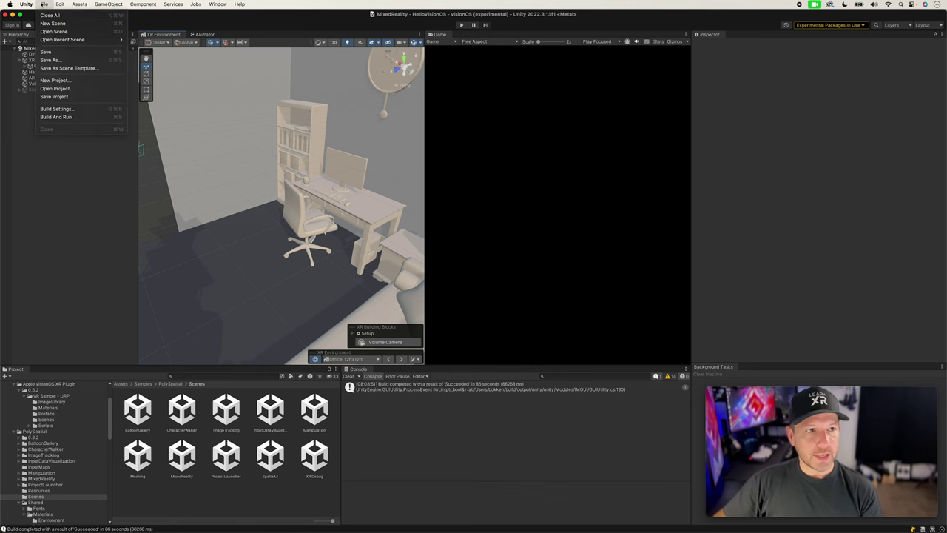
click(69, 109)
click(245, 328)
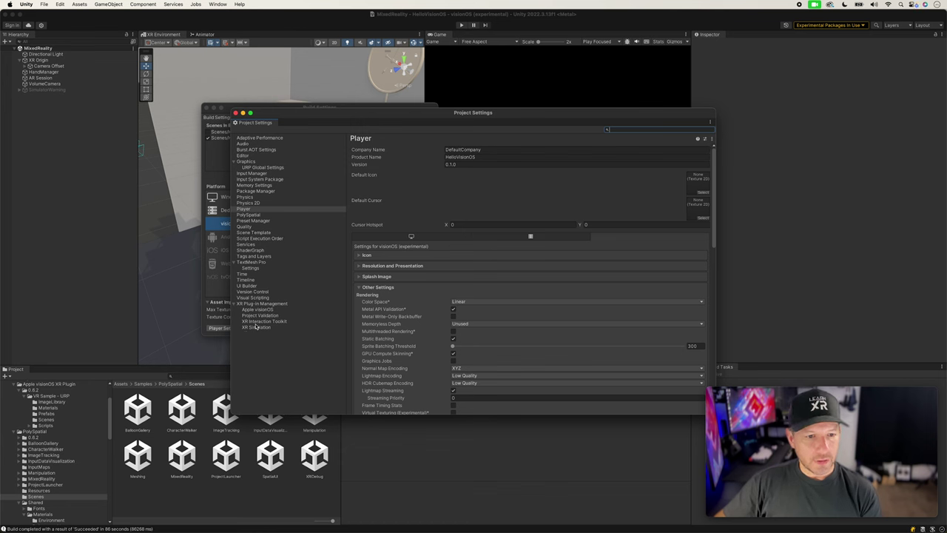
click(263, 321)
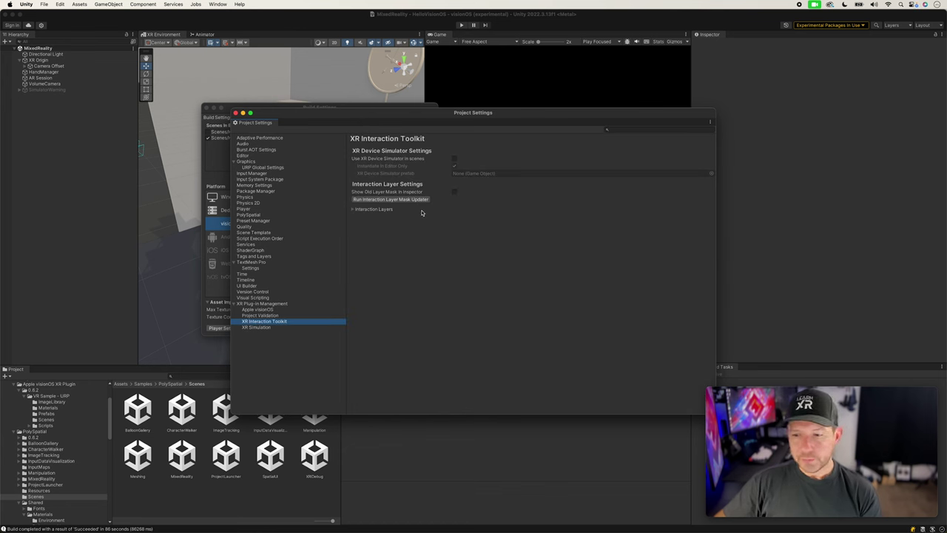
click(454, 159)
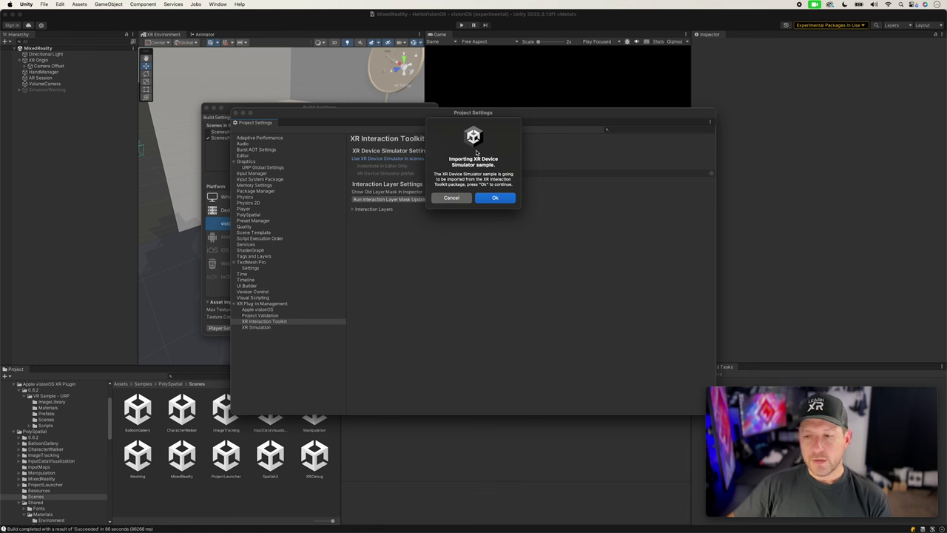
click(490, 198)
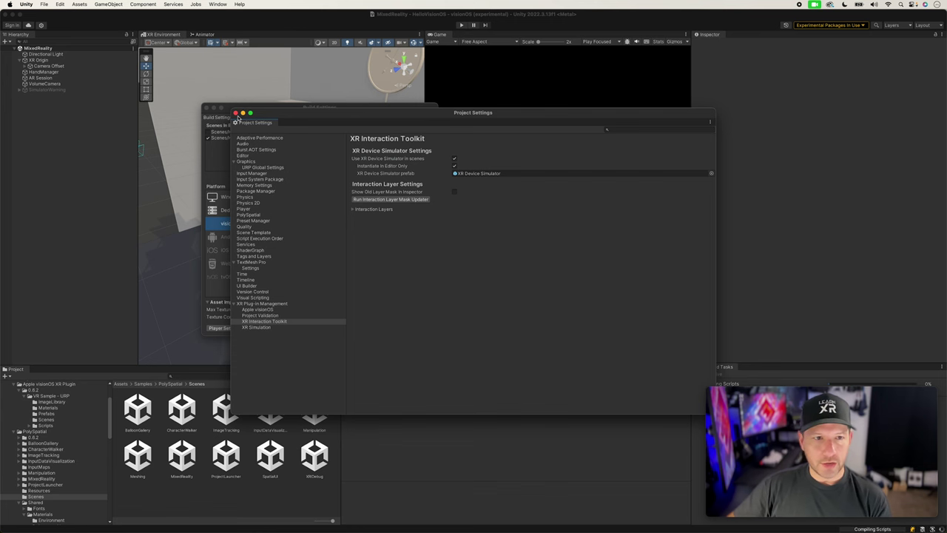
click(236, 113)
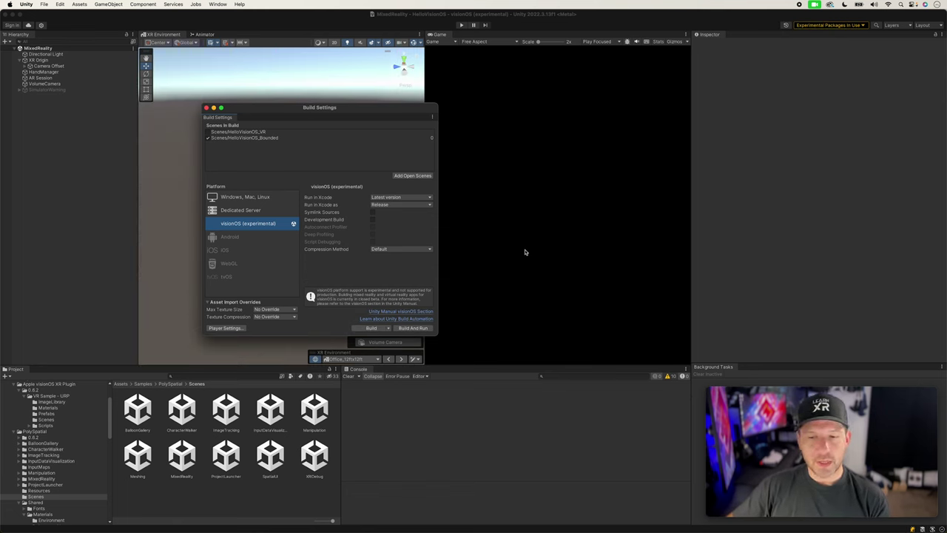
click(207, 108)
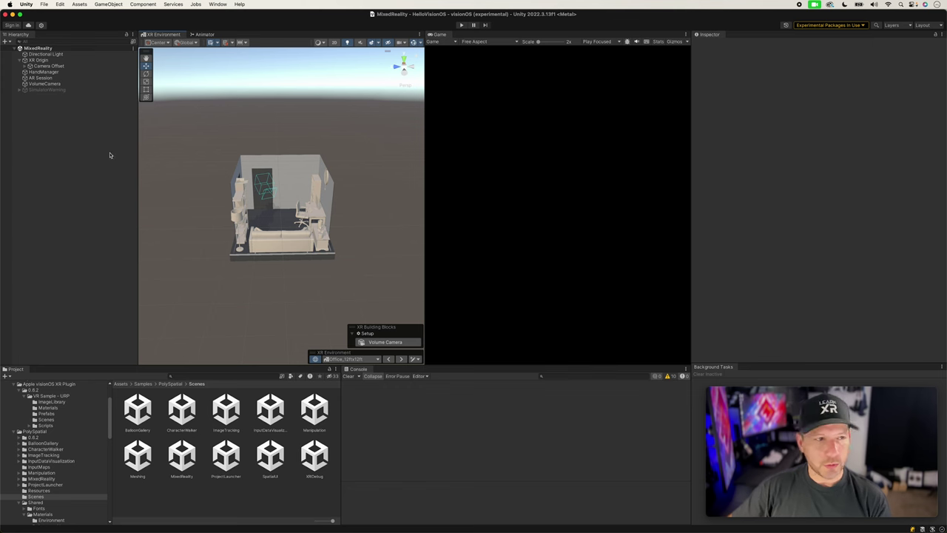
Examine the office environment and inspect the components of XR Origin, MeshManager and HandManager
alt+drag(252, 189, 288, 182)
scroll(291, 177, up, 6)
scroll(292, 177, down, 3)
click(43, 60)
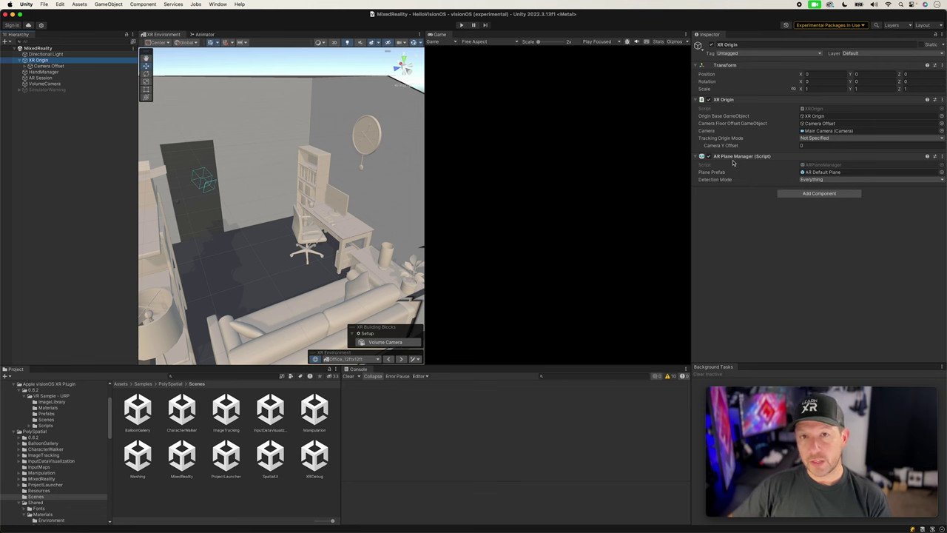
click(26, 65)
click(53, 77)
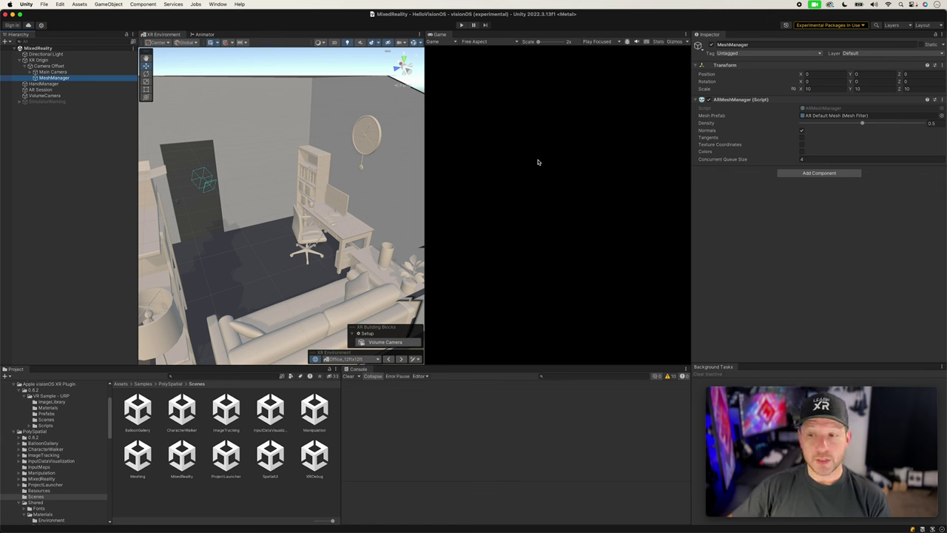
click(46, 83)
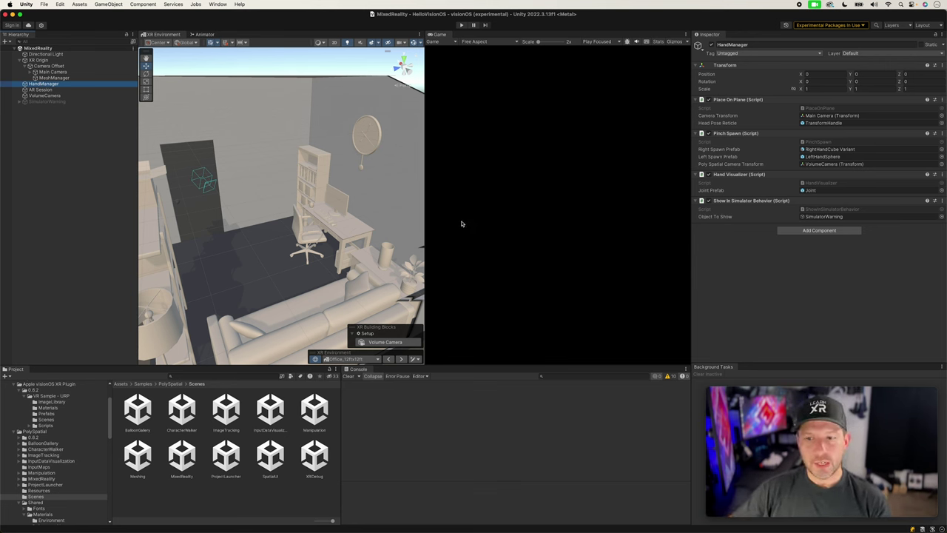
Run the MixedReality scene, switch the XR Device Simulator to HMD input, and turn and move the headset toward the desk
click(460, 25)
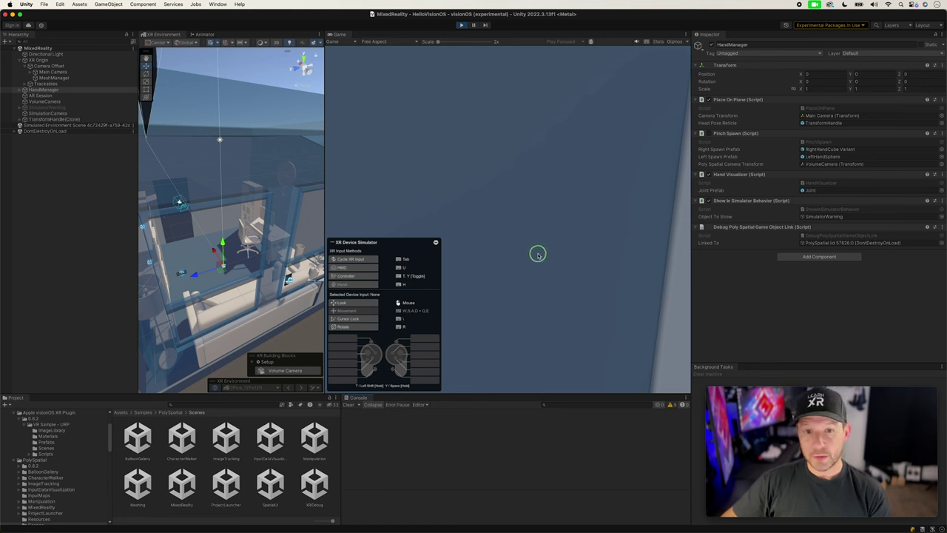
key(u)
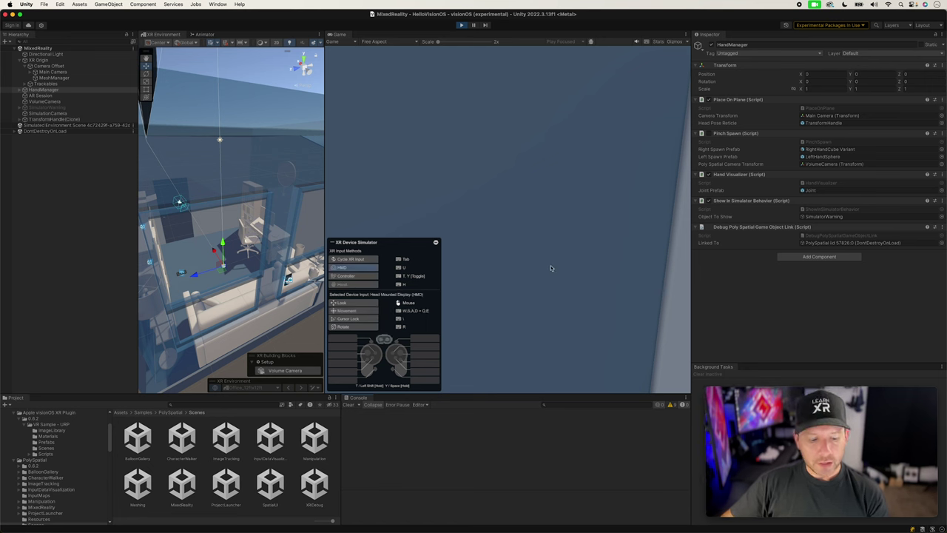
right_drag(550, 268, 445, 193)
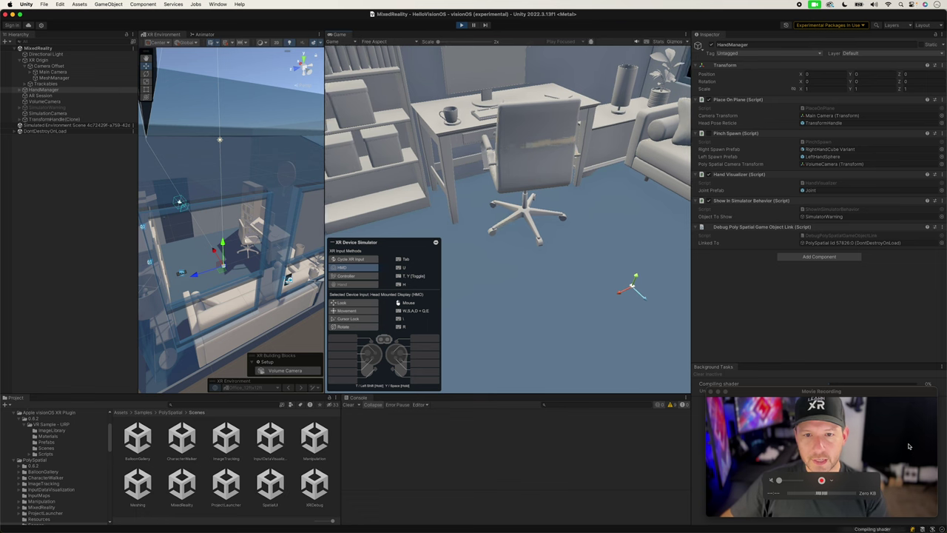
key(w)
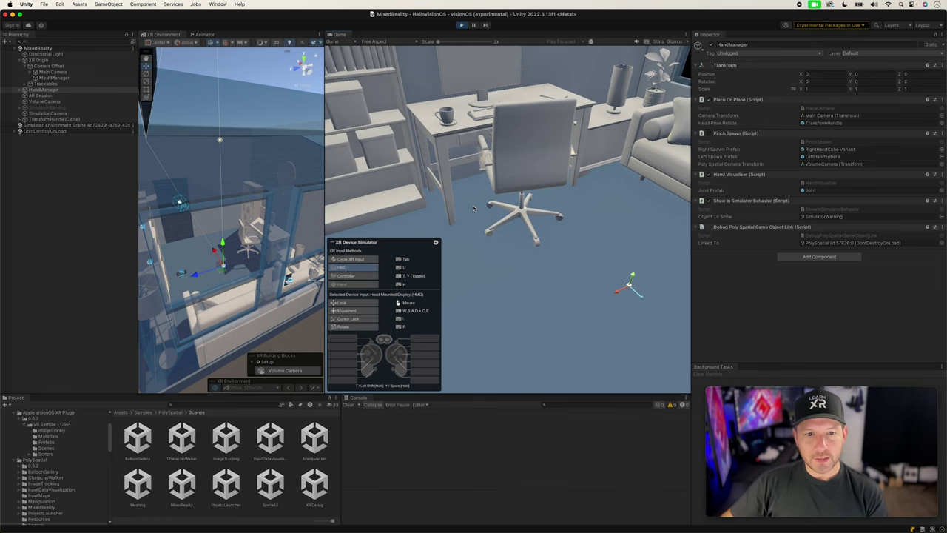
key(w)
Move and turn the simulated headset around the office, ending with a close view of the desk and monitor
right_drag(476, 210, 412, 102)
key(d)
key(d)
key(w)
key(d)
key(a)
key(w)
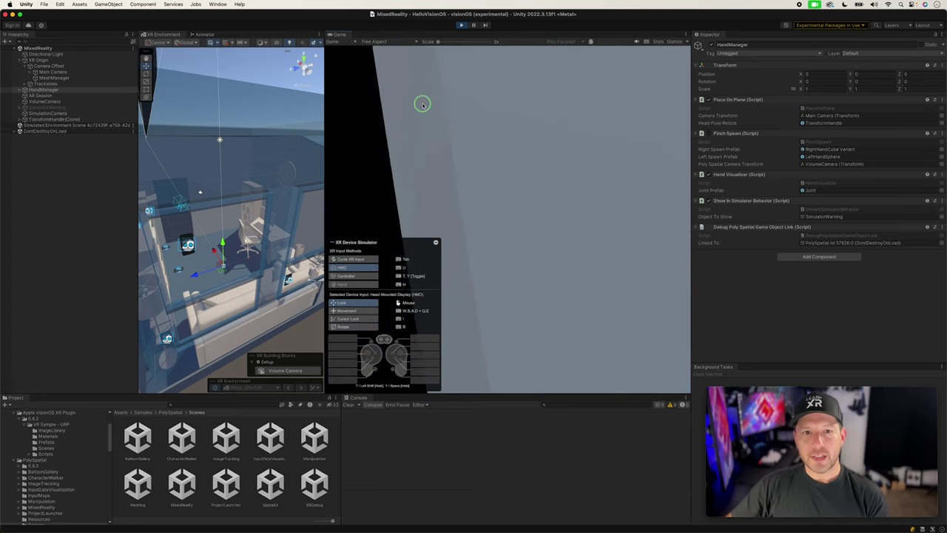
key(s)
right_drag(489, 124, 587, 122)
key(w)
key(s)
key(w)
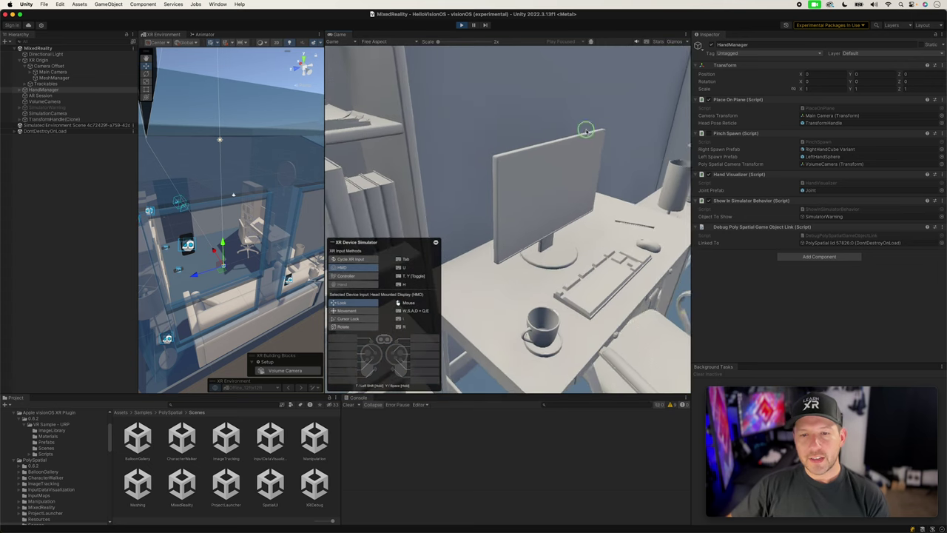
right_drag(777, 172, 580, 126)
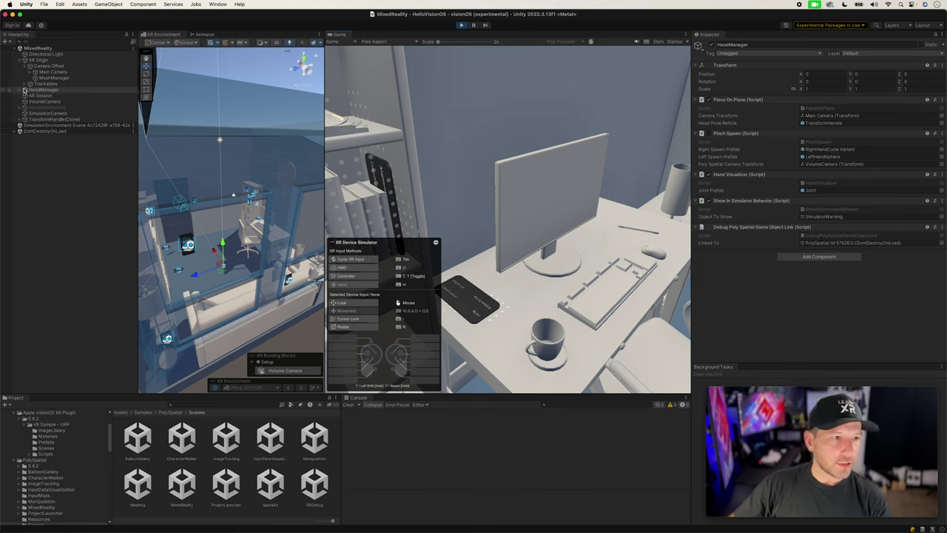
Expand Trackables under XR Origin, select a generated mesh, and enlarge the environment view to examine it up close
click(26, 85)
click(53, 101)
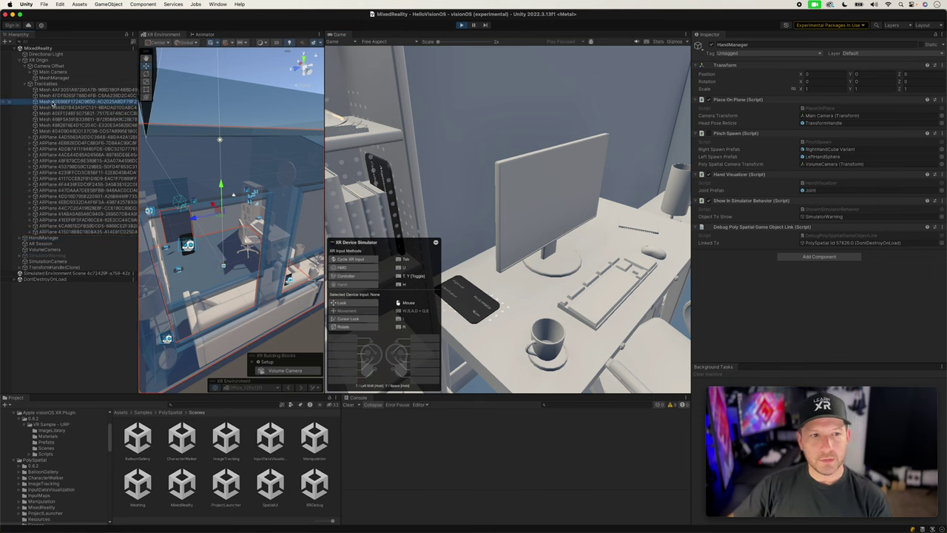
drag(325, 210, 483, 216)
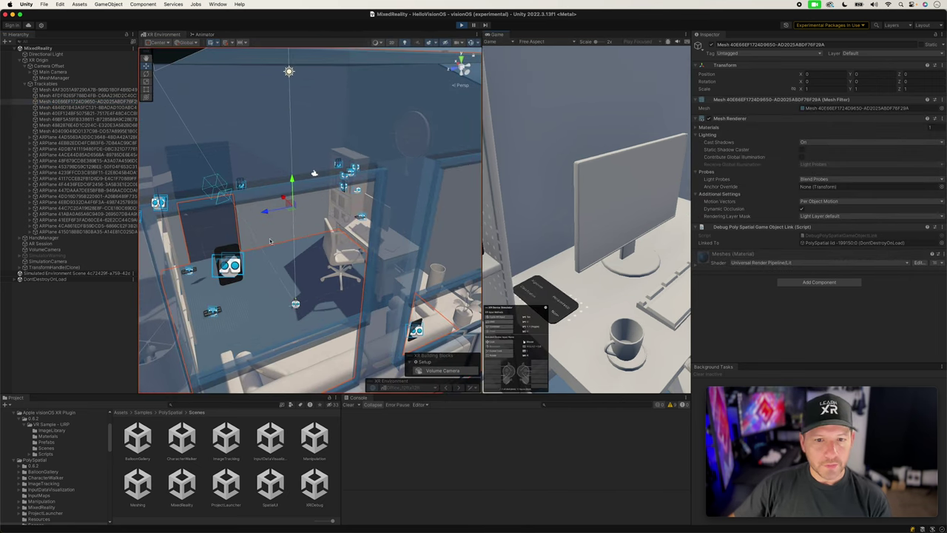
alt+drag(249, 224, 324, 178)
scroll(282, 221, down, 5)
scroll(282, 221, up, 5)
scroll(282, 221, up, 5)
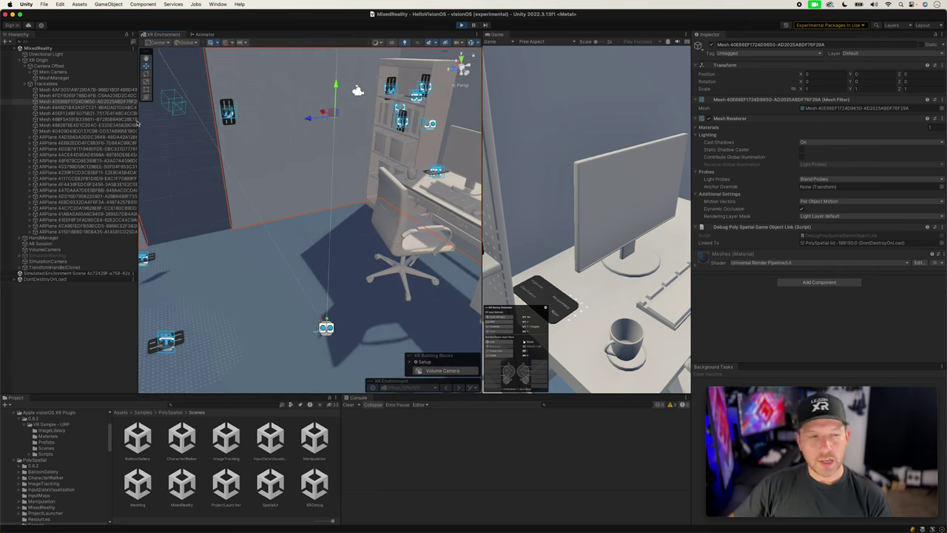
Select several generated meshes and AR planes under Trackables and frame one plane to inspect where it lies
click(64, 120)
click(71, 102)
click(72, 90)
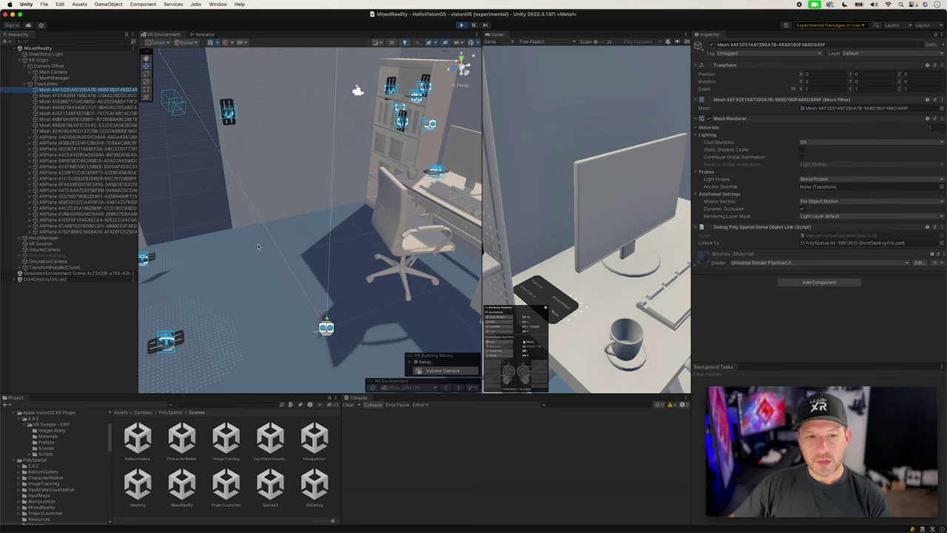
click(83, 156)
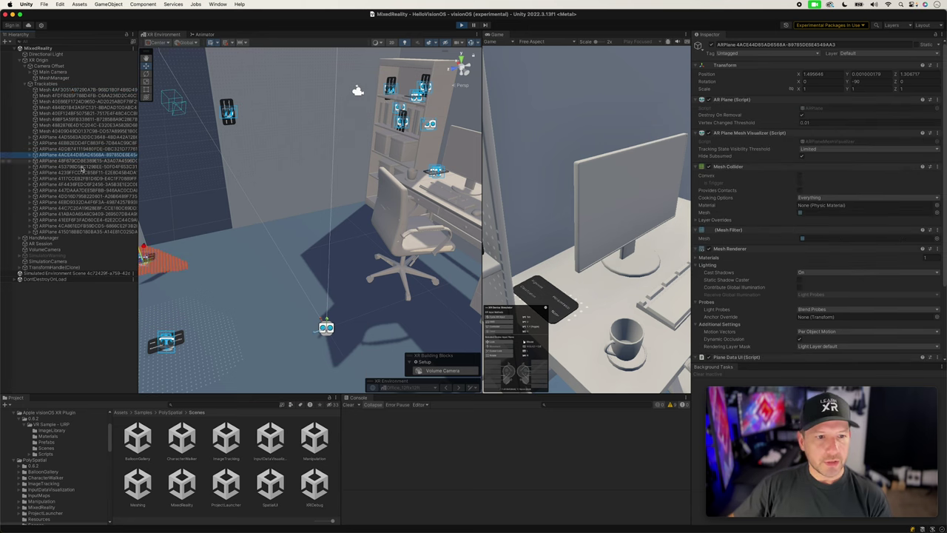
key(f)
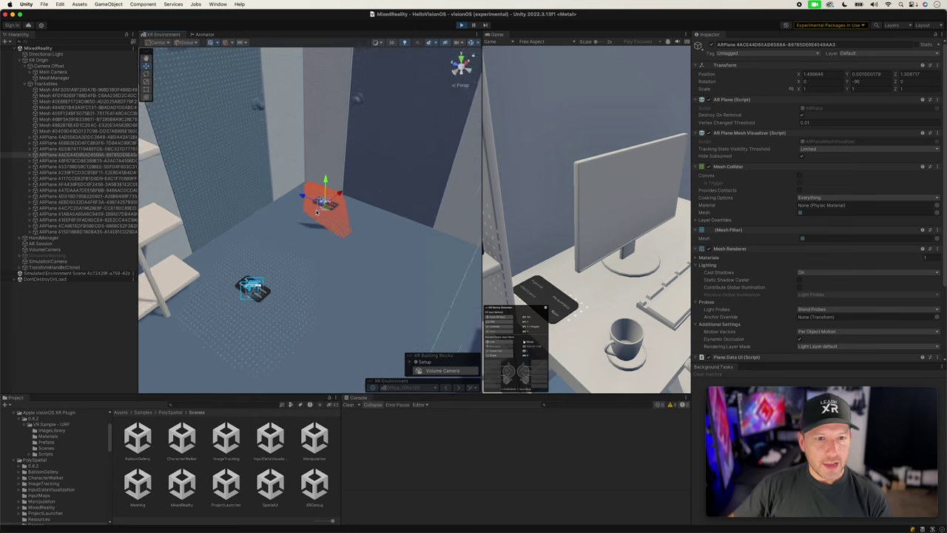
click(74, 162)
click(74, 196)
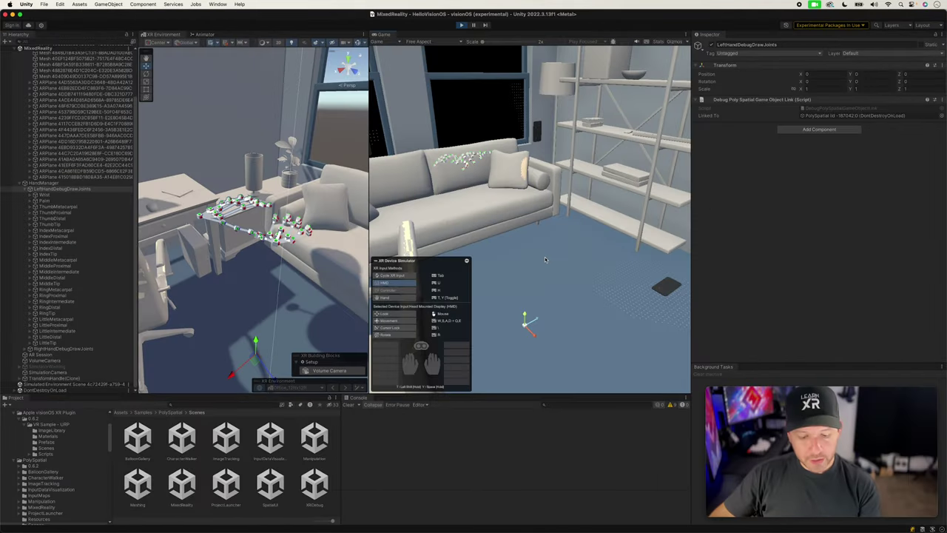
Toggle the simulated input to controllers and back to hands, and test the left hand's pinch pose
key(h)
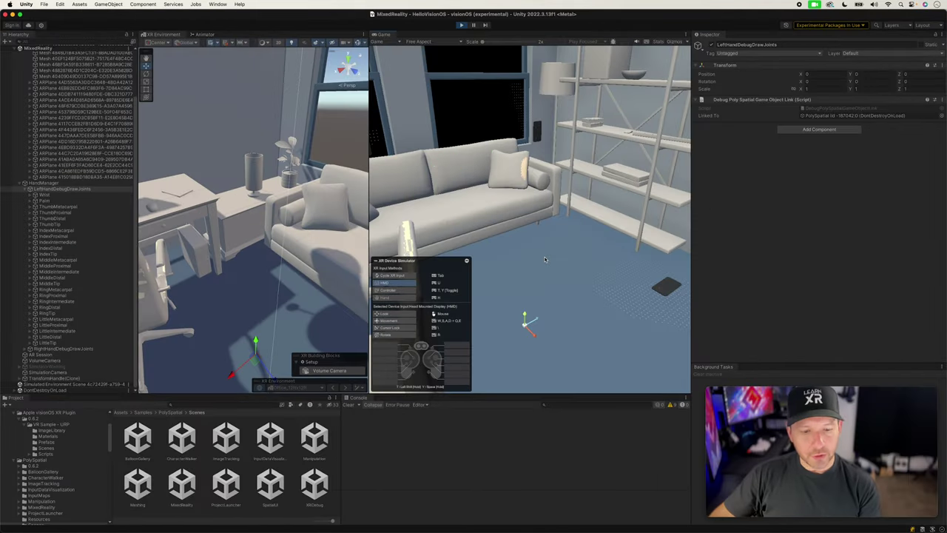
key(h)
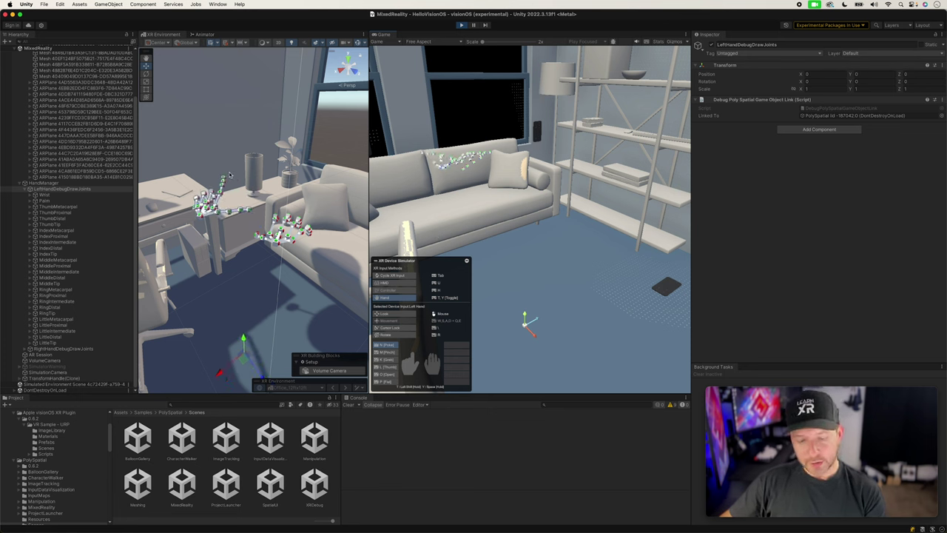
key(m)
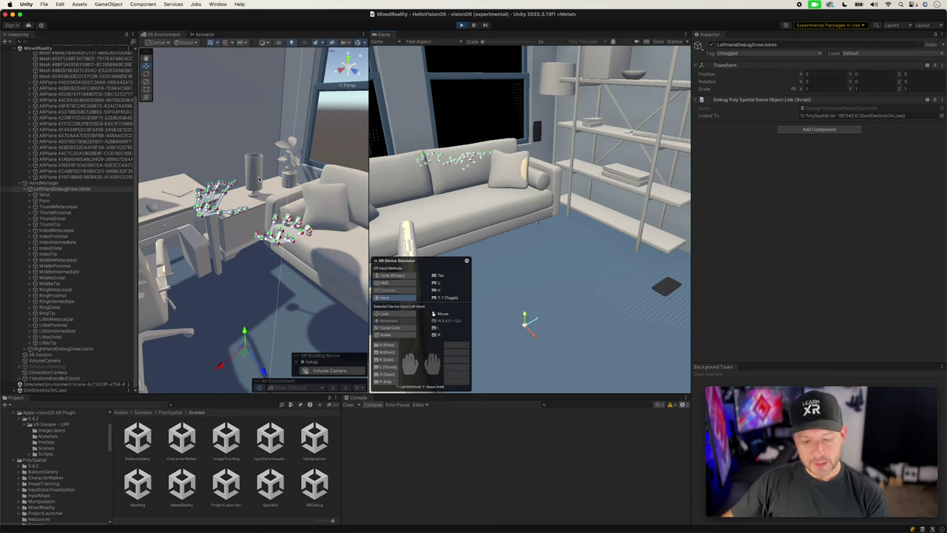
Switch control to the right hand and try its pinch and grab poses
key(y)
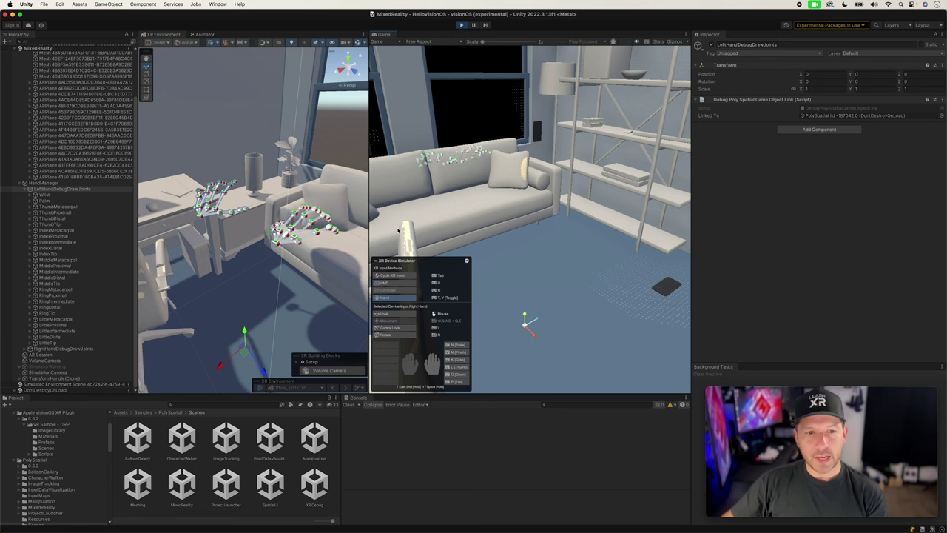
key(m)
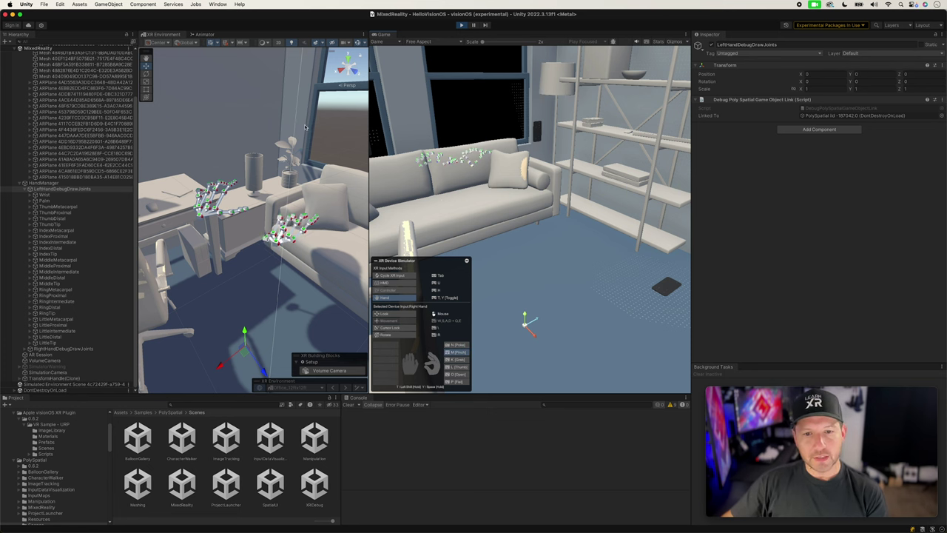
key(g)
key(g)
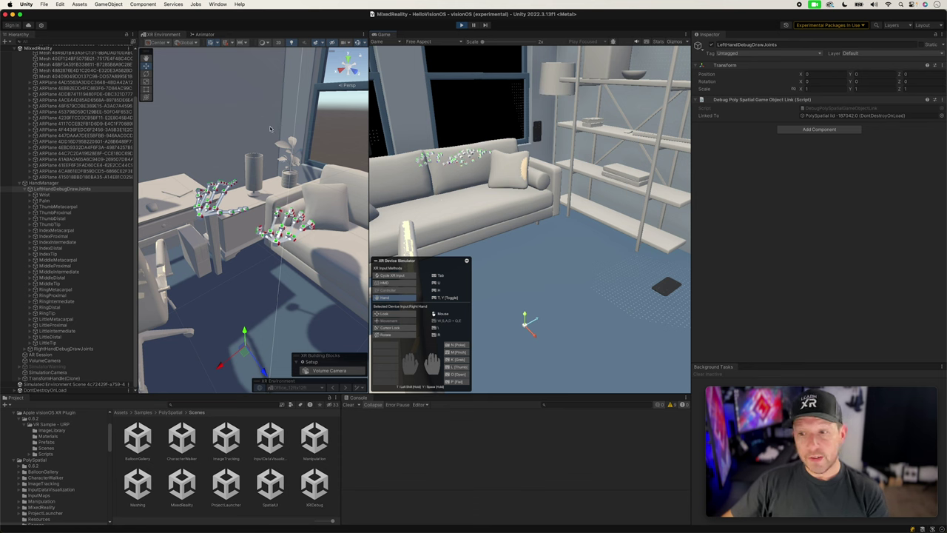
Cycle the XR input through HMD to both hands and make them pinch together
key(Tab)
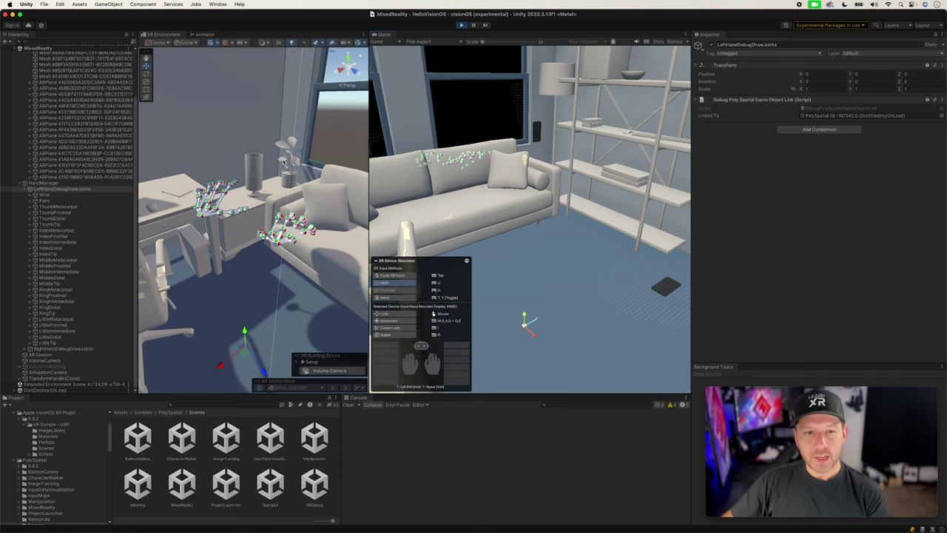
key(Tab)
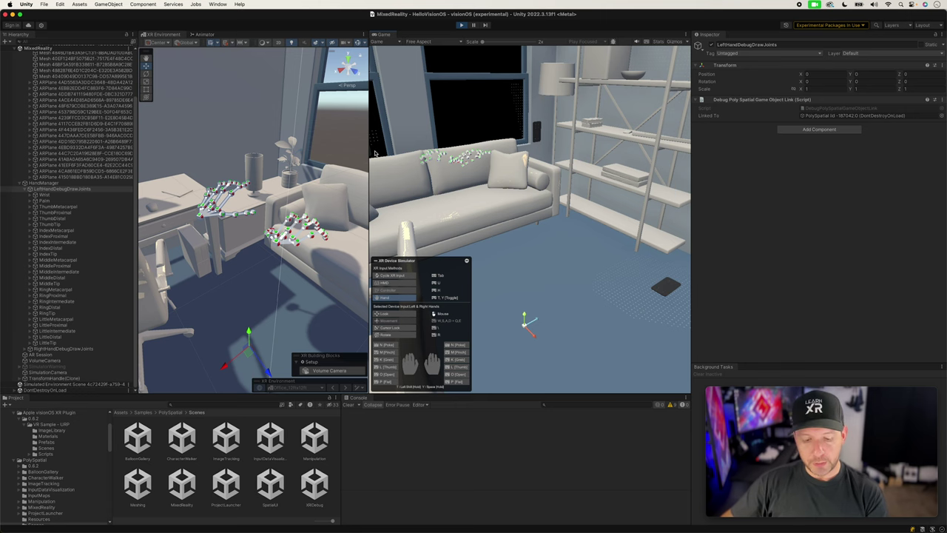
key(m)
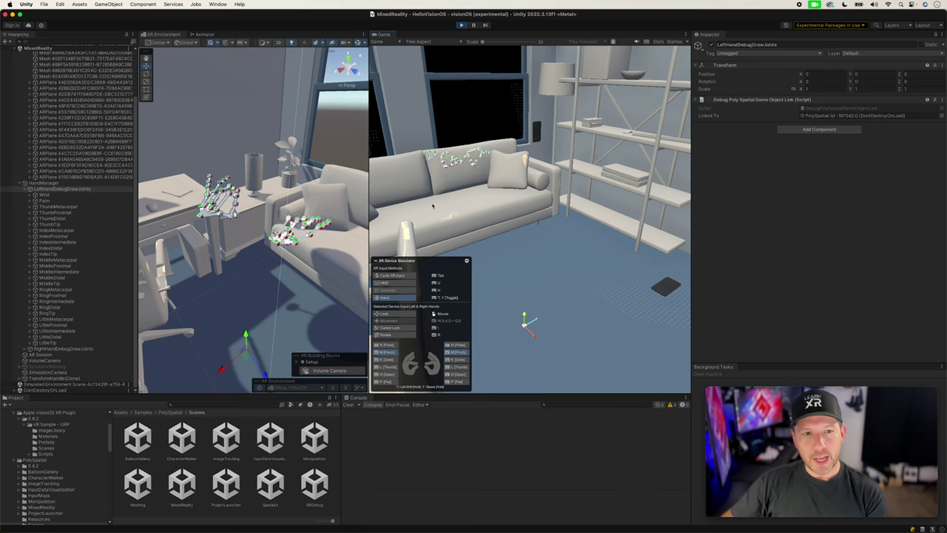